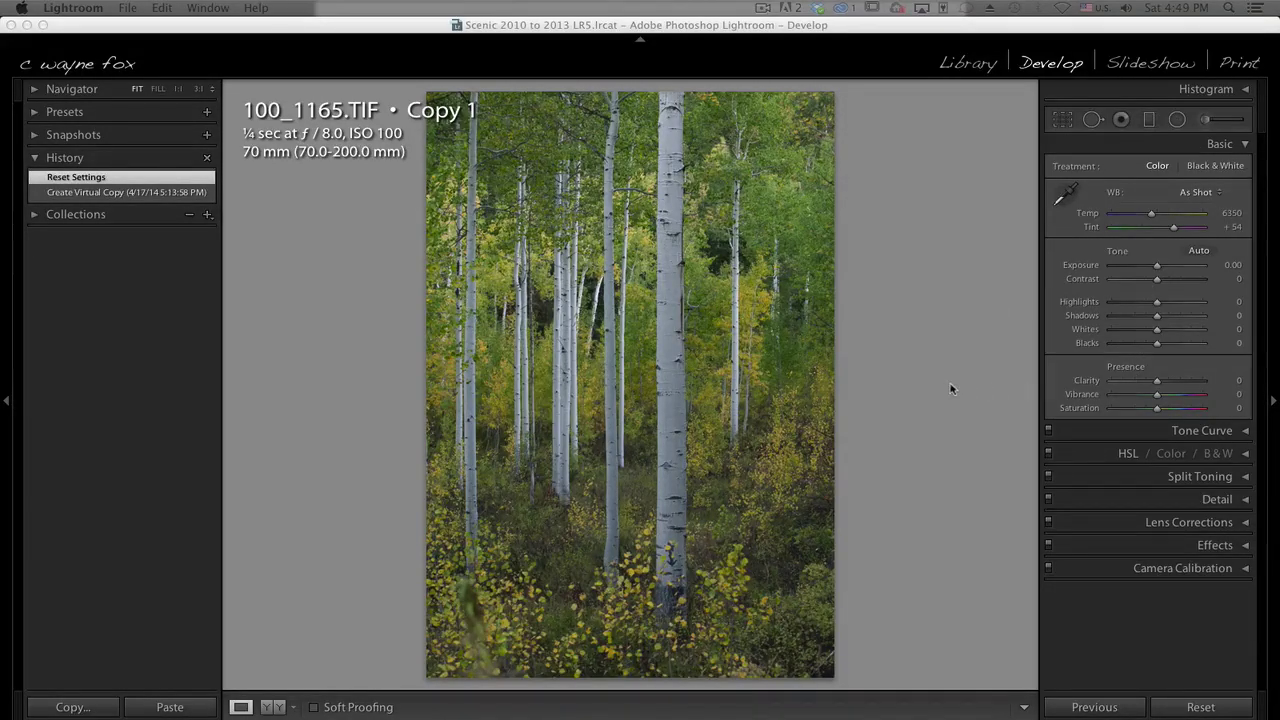
- Apply Exposure -0.20, Contrast +9 and Vibrance +15 to the aspen photo in the Basic panel
{"action": "left_click", "coordinate": [1157, 270]}
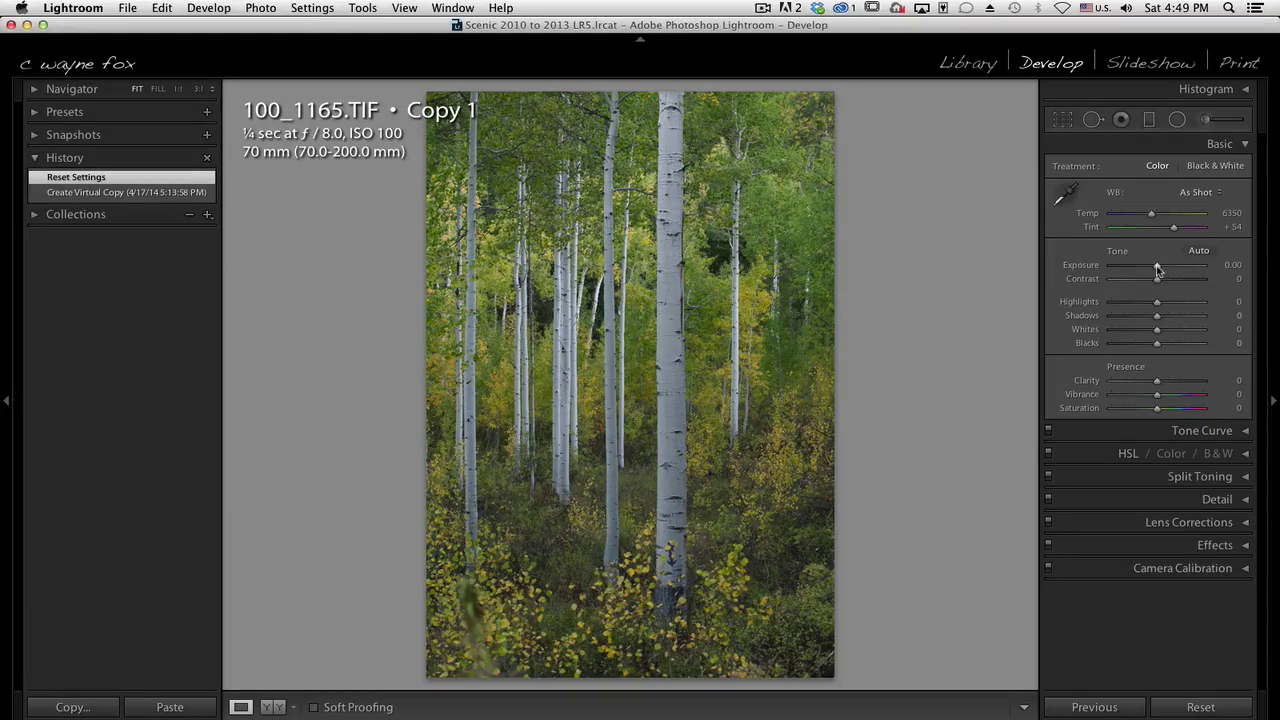
{"action": "left_click_drag", "start_coordinate": [1157, 270], "coordinate": [1160, 286]}
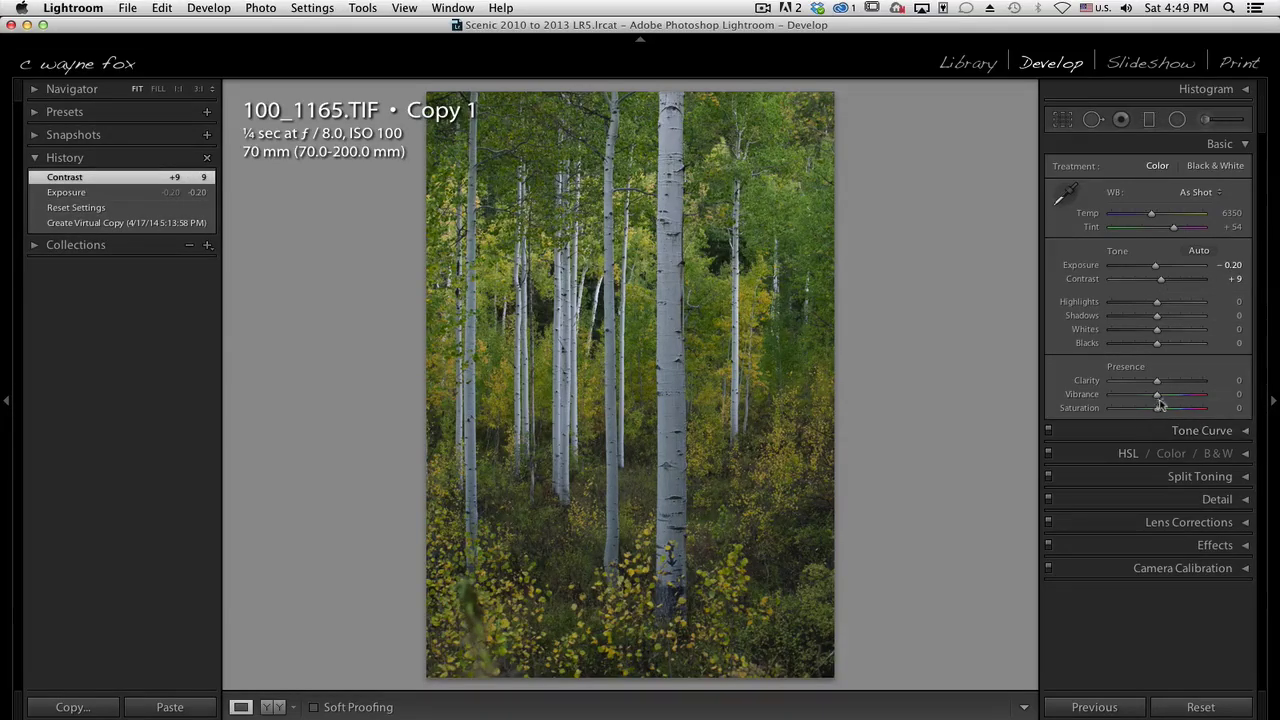
{"action": "left_click_drag", "start_coordinate": [1157, 395], "coordinate": [1164, 398]}
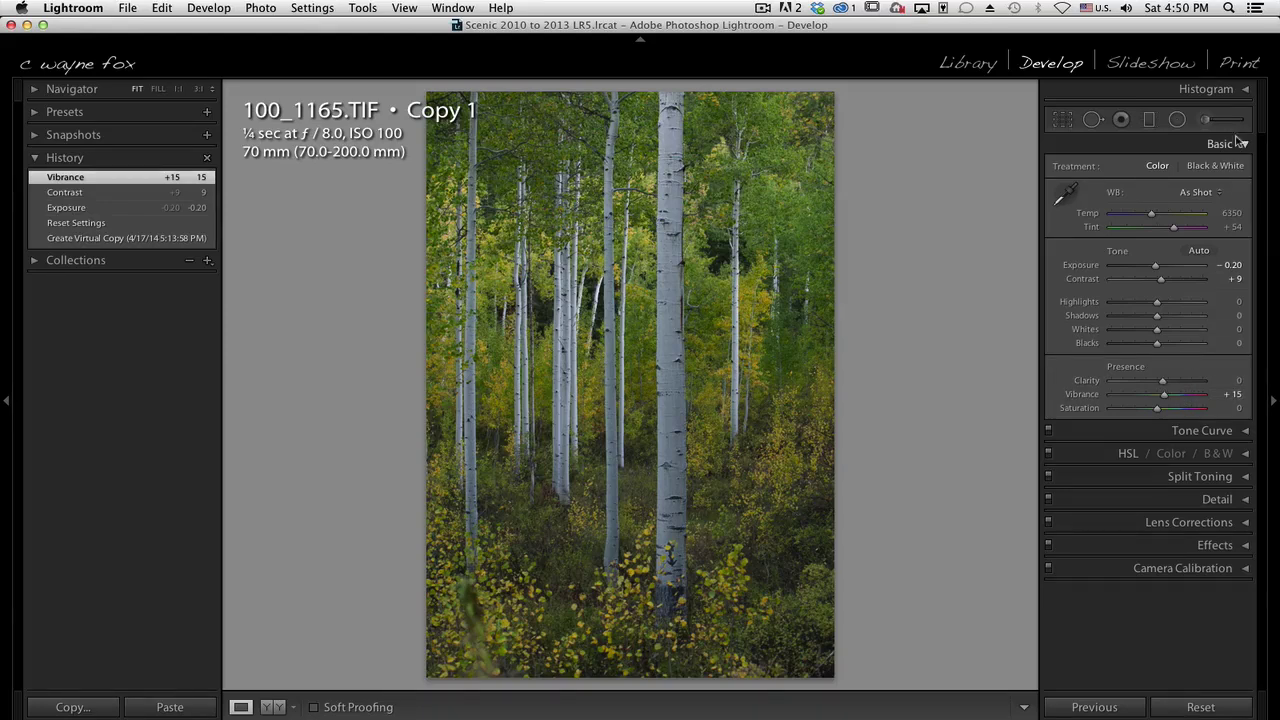
- Switch to the Adjustment Brush with Density 42 and Auto Mask enabled
{"action": "left_click", "coordinate": [1205, 120]}
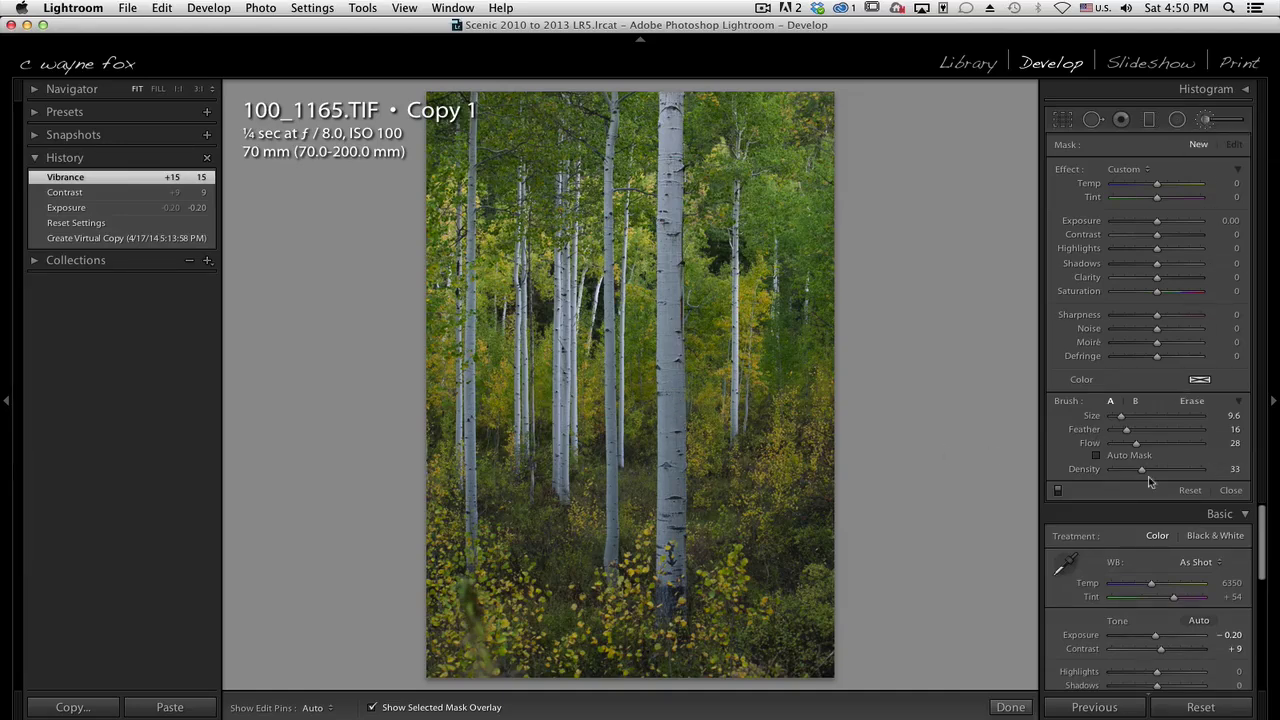
{"action": "left_click_drag", "start_coordinate": [1141, 473], "coordinate": [1146, 449]}
{"action": "left_click", "coordinate": [1096, 455]}
- Paint auto-masked strokes down the central aspen trunk from top to lower base
{"action": "mouse_move", "coordinate": [686, 186]}
{"action": "left_mouse_down"}
{"action": "mouse_move", "coordinate": [668, 224]}
{"action": "mouse_move", "coordinate": [660, 360]}
{"action": "mouse_move", "coordinate": [671, 370]}
{"action": "mouse_move", "coordinate": [668, 556]}
{"action": "left_mouse_up"}
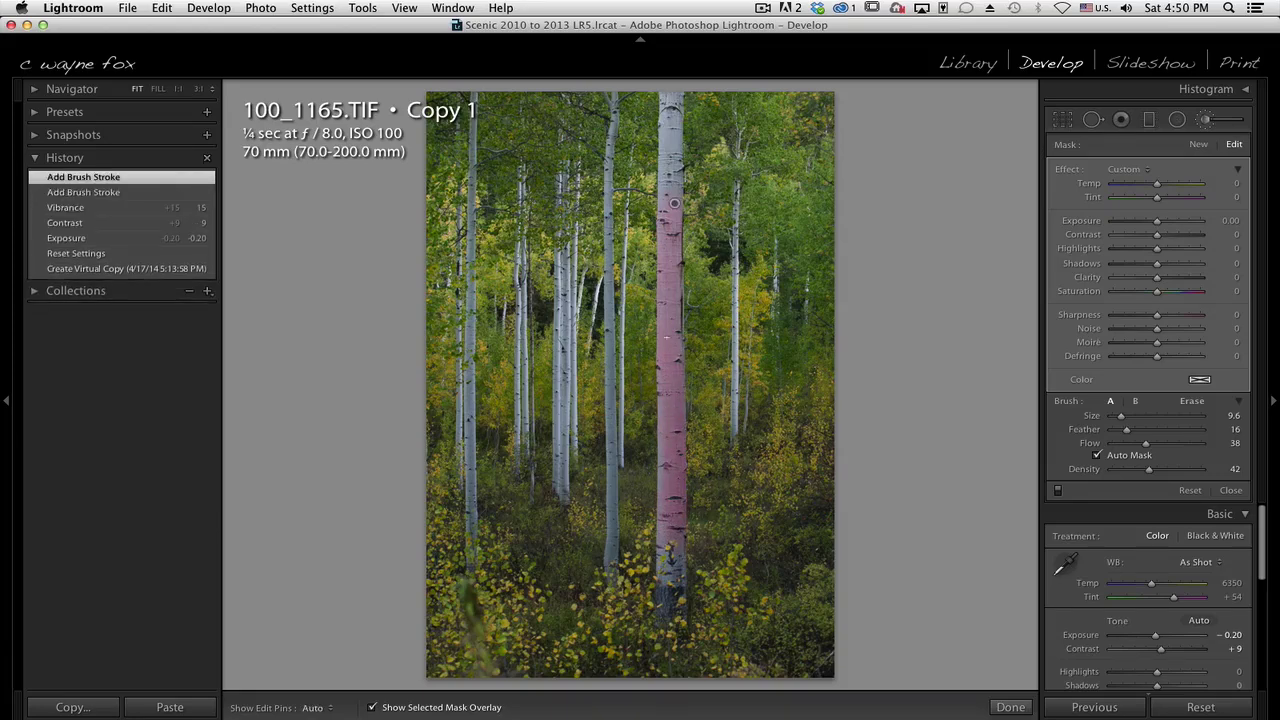
{"action": "left_click_drag", "start_coordinate": [670, 100], "coordinate": [674, 203]}
{"action": "mouse_move", "coordinate": [670, 459]}
{"action": "left_mouse_down"}
{"action": "mouse_move", "coordinate": [674, 525]}
{"action": "mouse_move", "coordinate": [673, 495]}
{"action": "left_mouse_up"}
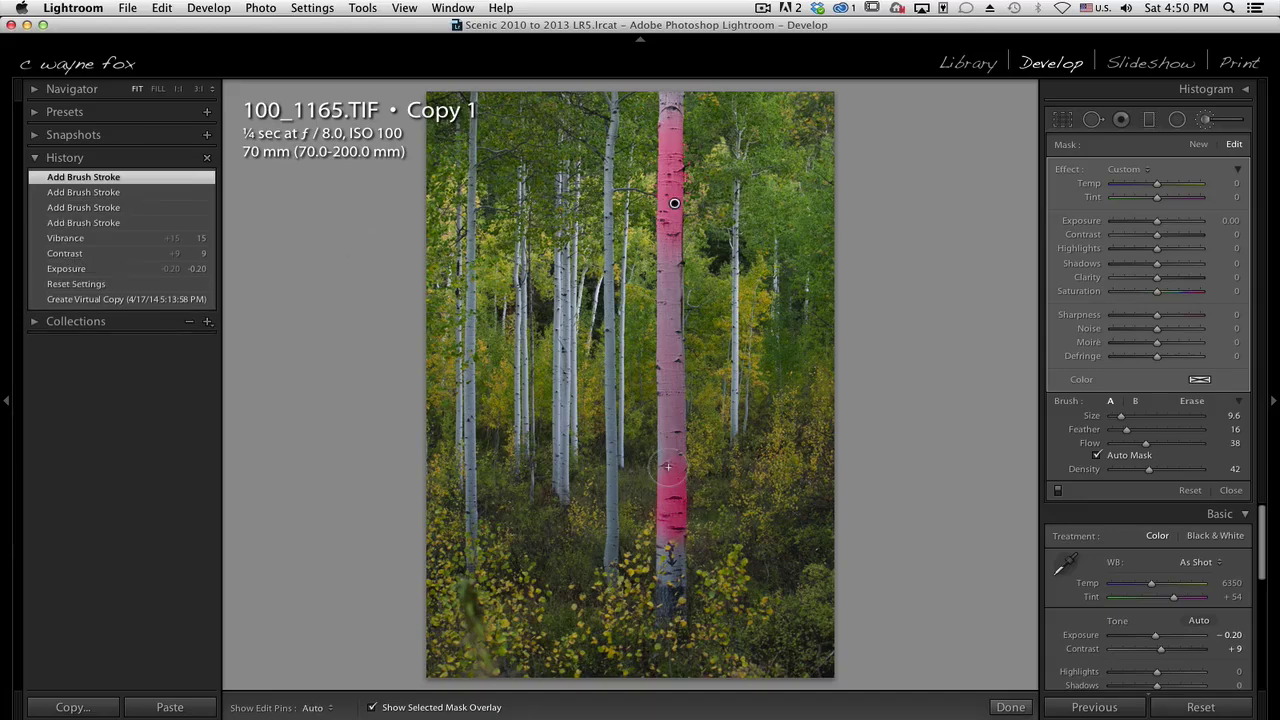
{"action": "key", "text": "super+space"}
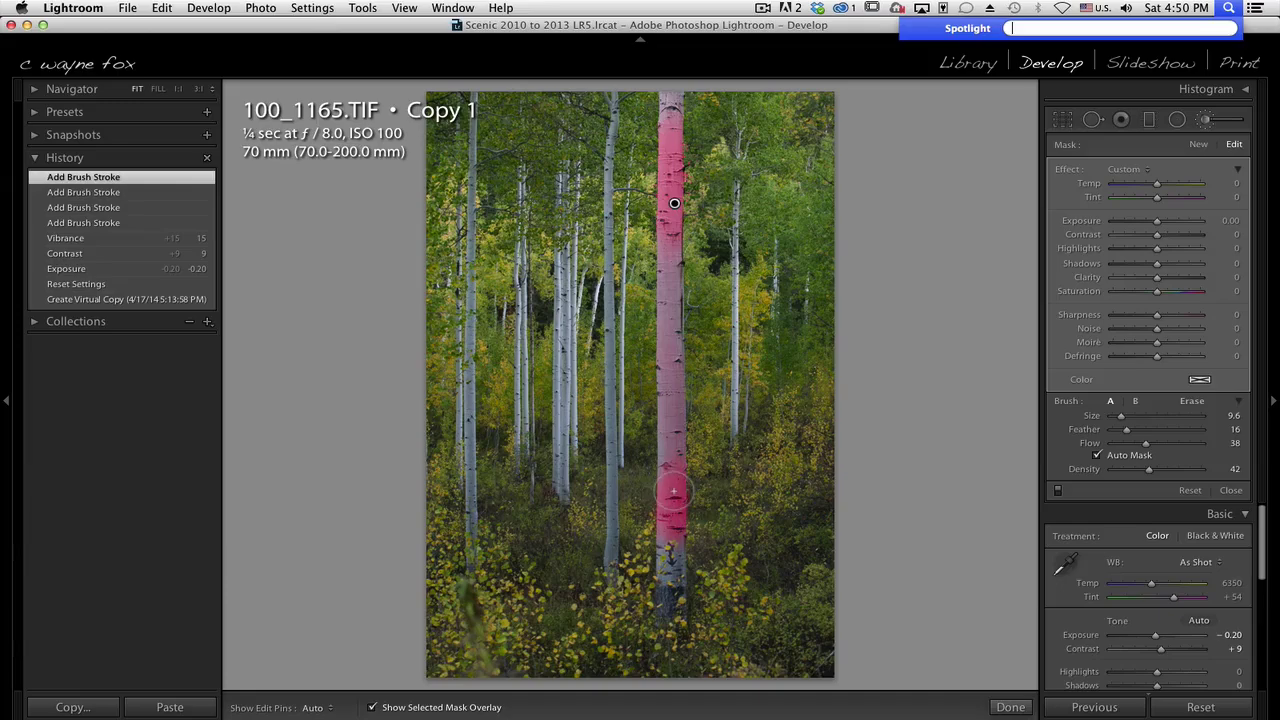
{"action": "left_click_drag", "start_coordinate": [670, 490], "coordinate": [675, 492]}
- Zoom to 1:1 to check the trunk mask edges, return to Fit, and delete the brush adjustment
{"action": "left_click", "coordinate": [675, 492]}
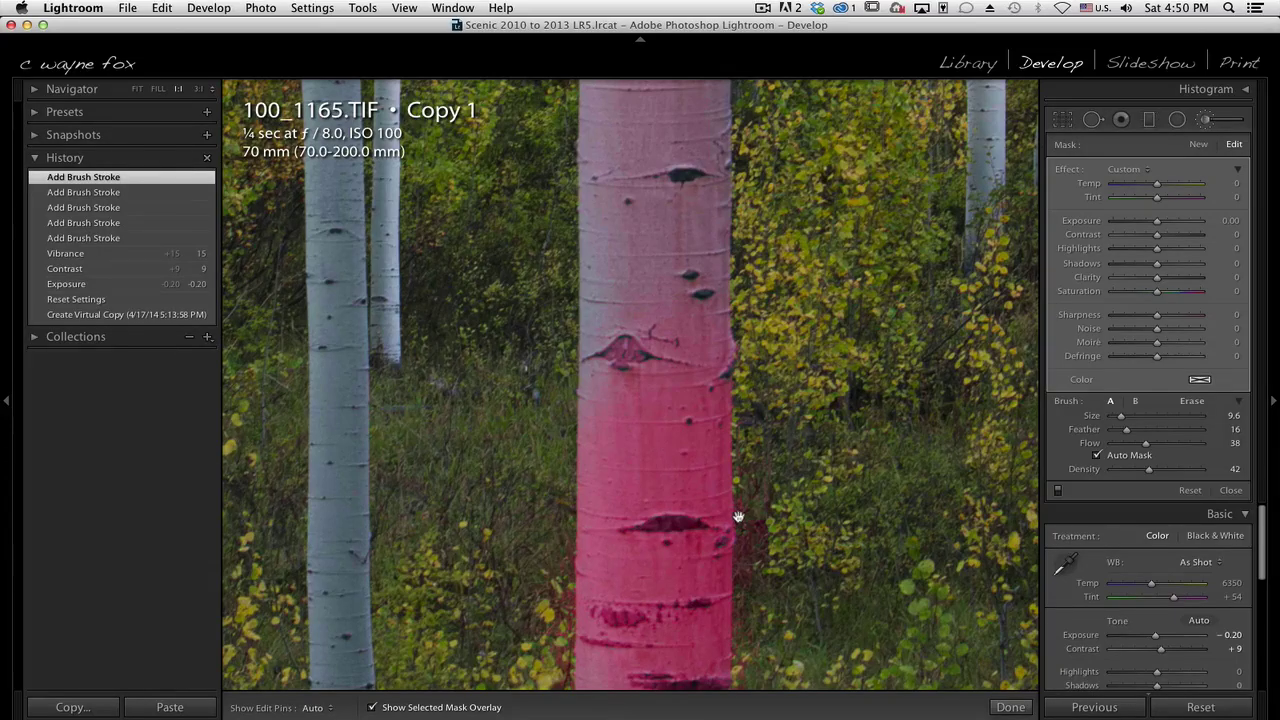
{"action": "left_click", "coordinate": [686, 506]}
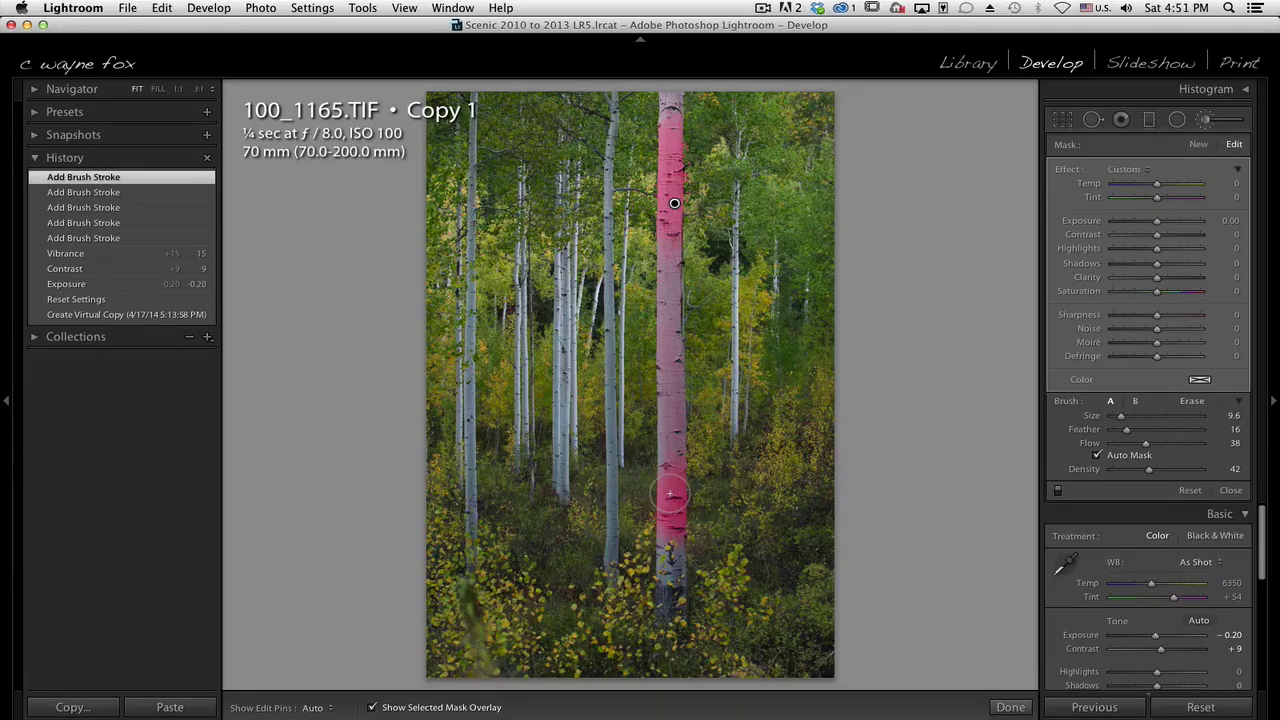
{"action": "key", "text": "Return"}
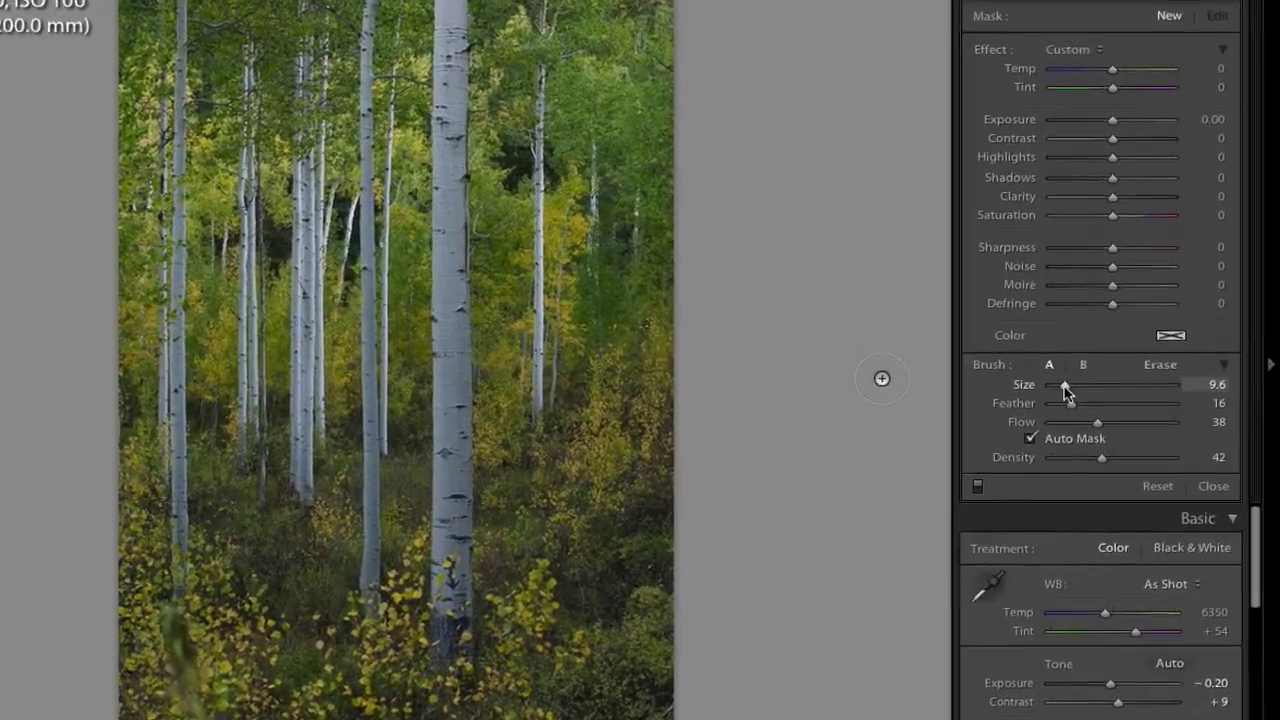
- Raise the brush Size, Flow and Density sliders all to 100
{"action": "left_click_drag", "start_coordinate": [1066, 392], "coordinate": [1210, 392]}
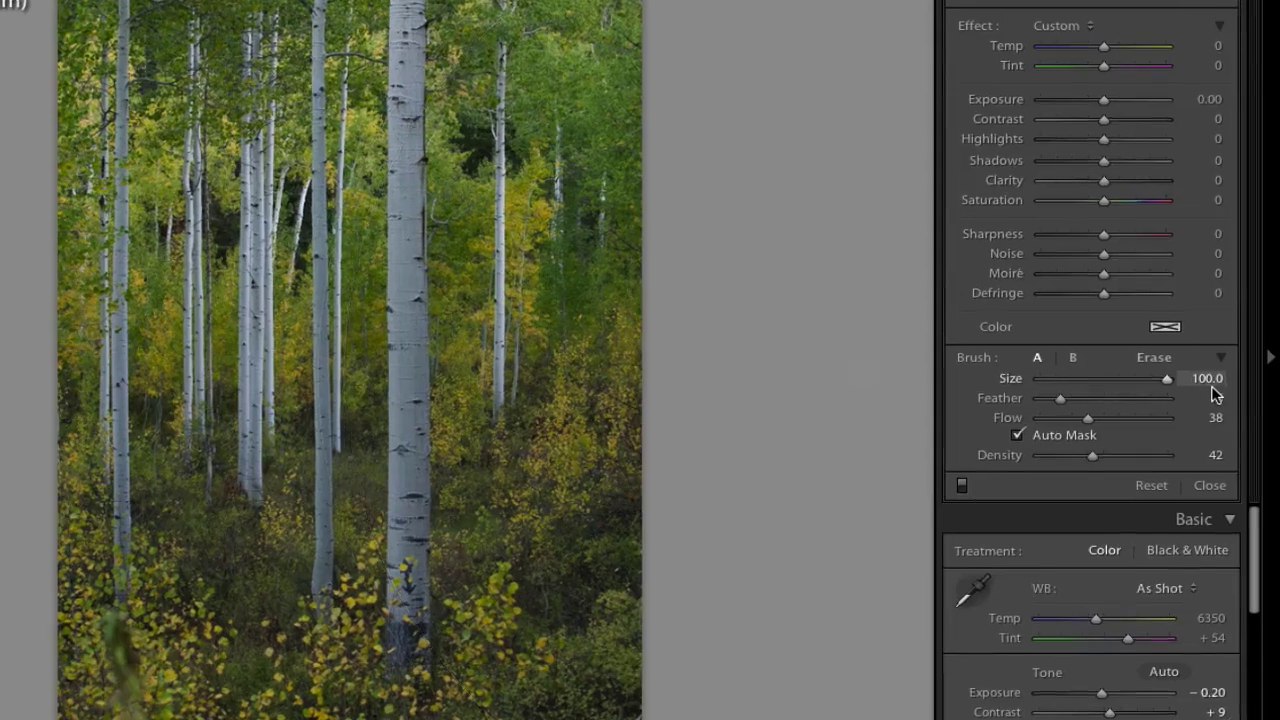
{"action": "left_click_drag", "start_coordinate": [1088, 420], "coordinate": [1266, 434]}
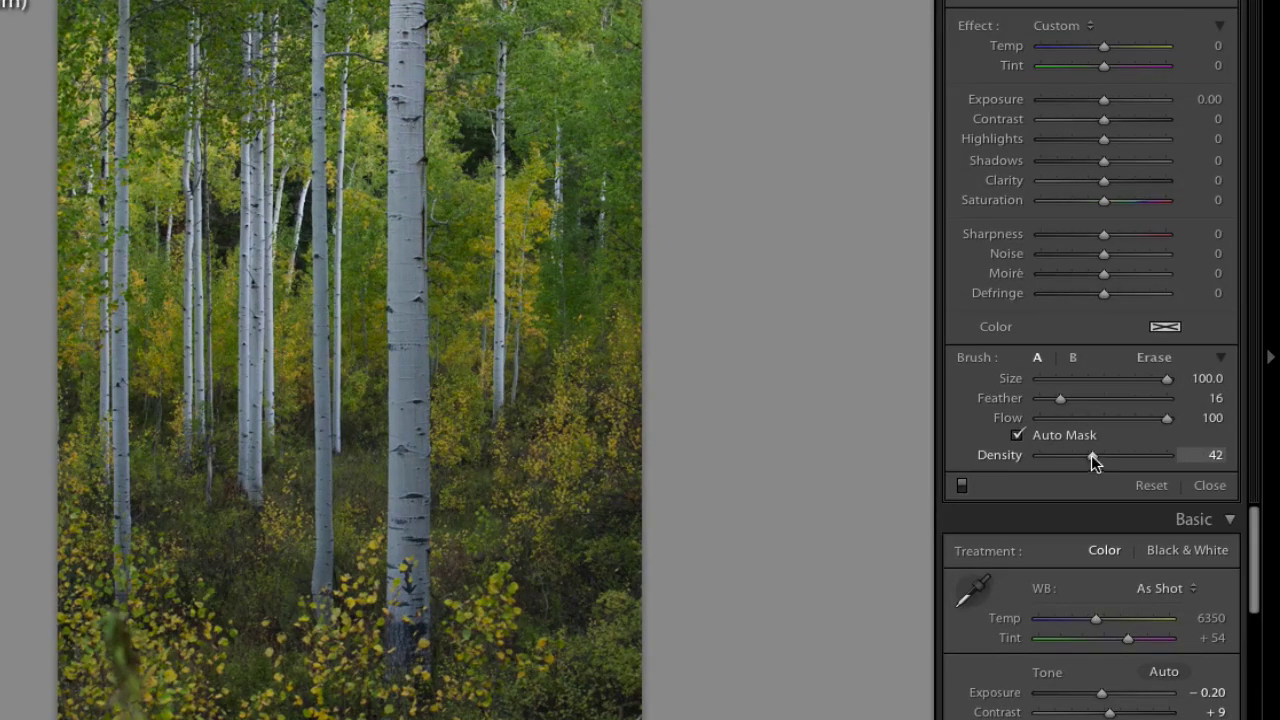
{"action": "left_click_drag", "start_coordinate": [1092, 456], "coordinate": [1200, 470]}
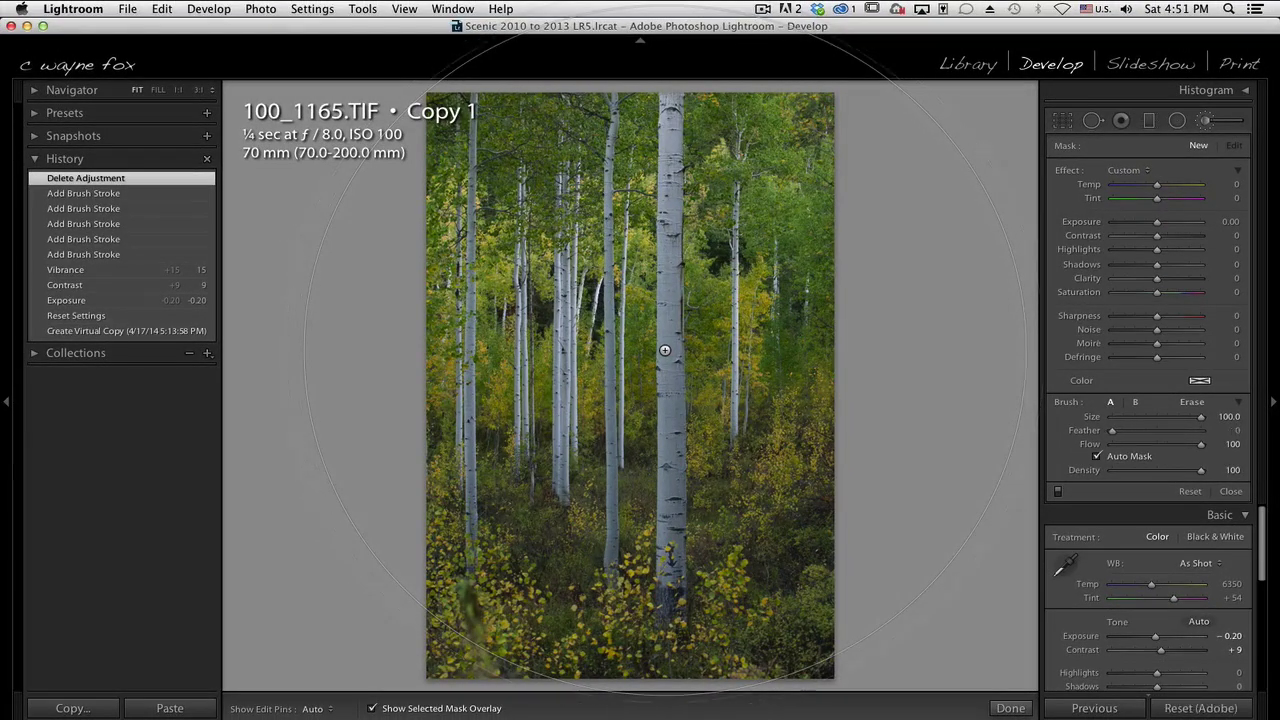
- Set Feather to 0, auto-mask all aspen trunks with two large dabs, and hide edit pins
{"action": "key", "text": "shift+bracketleft"}
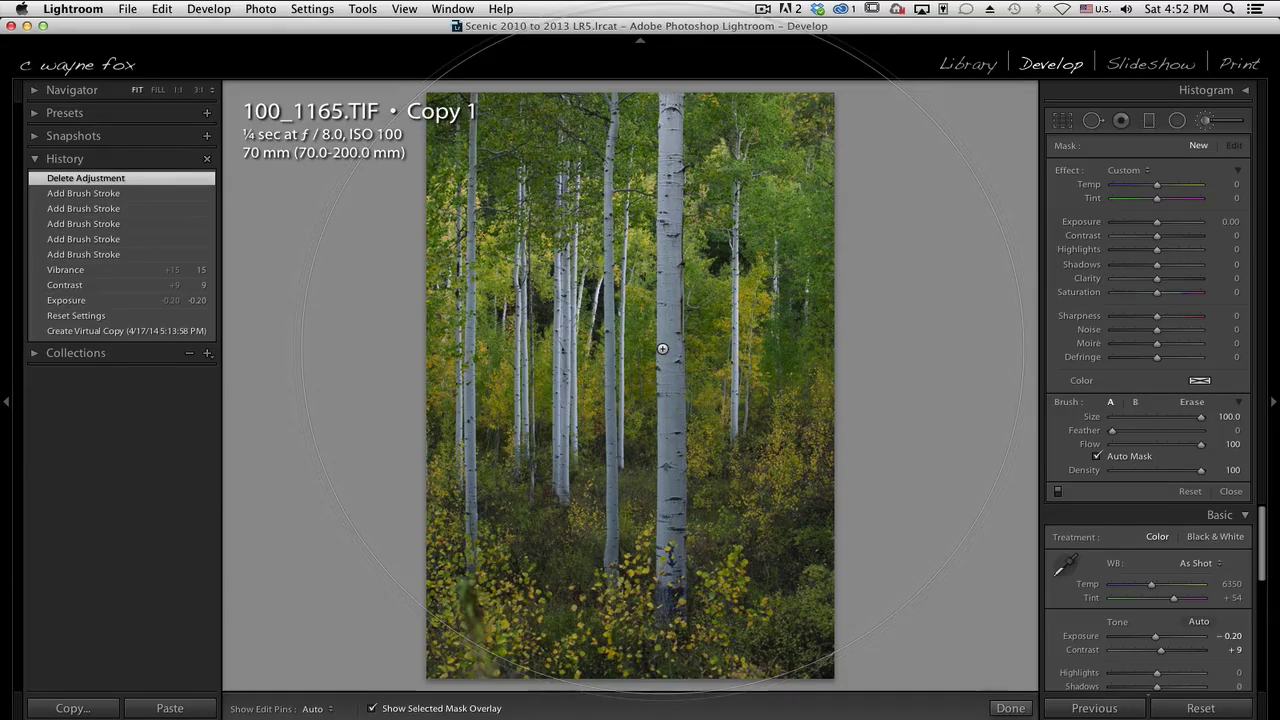
{"action": "left_click", "coordinate": [662, 348]}
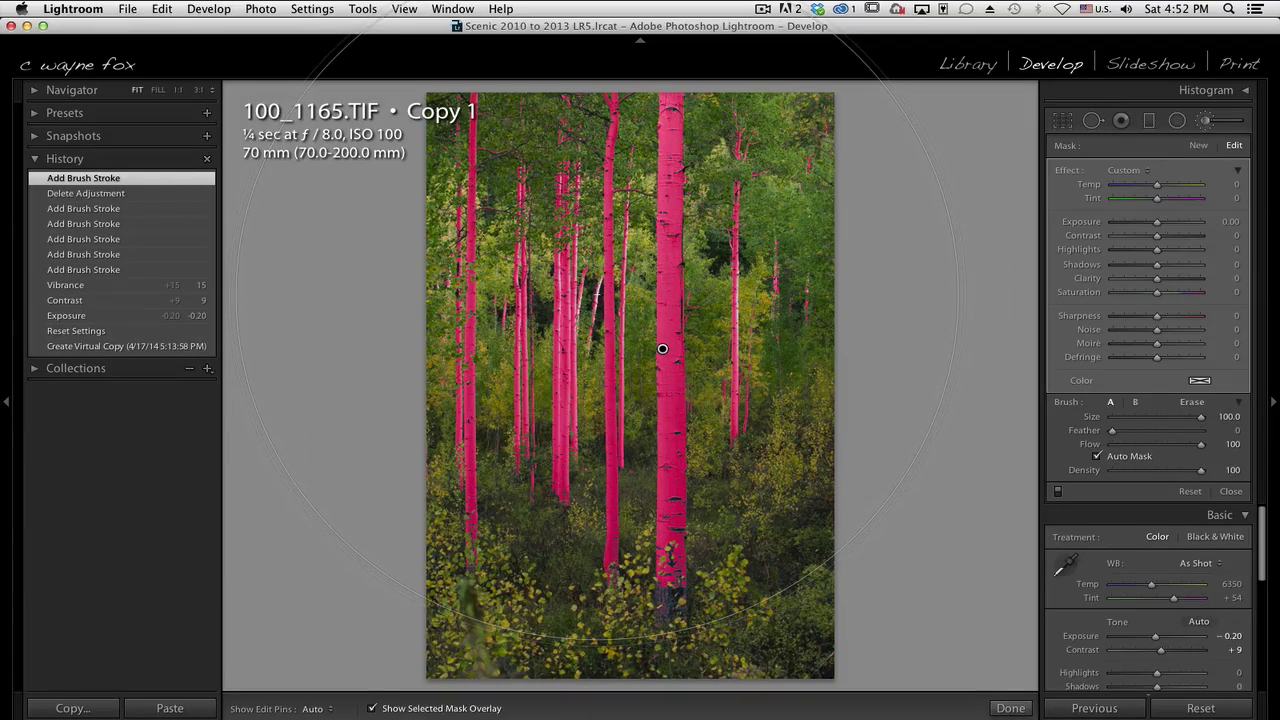
{"action": "left_click", "coordinate": [597, 335]}
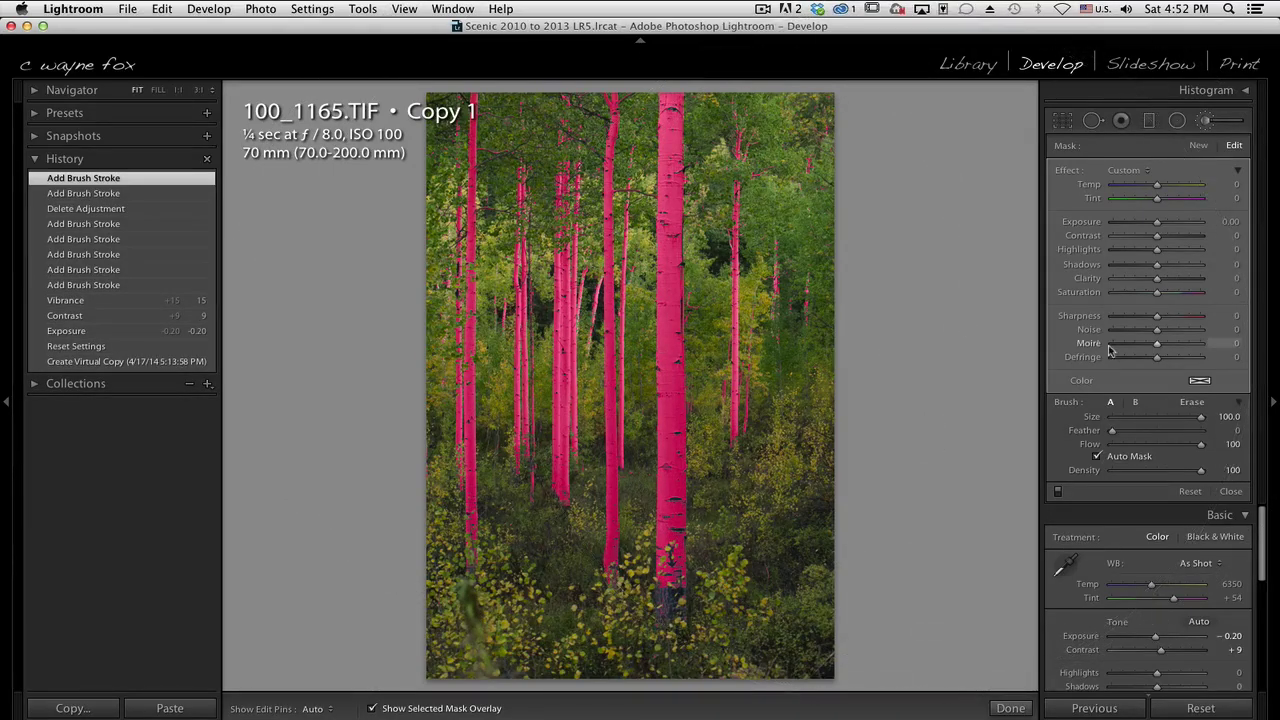
{"action": "key", "text": "h"}
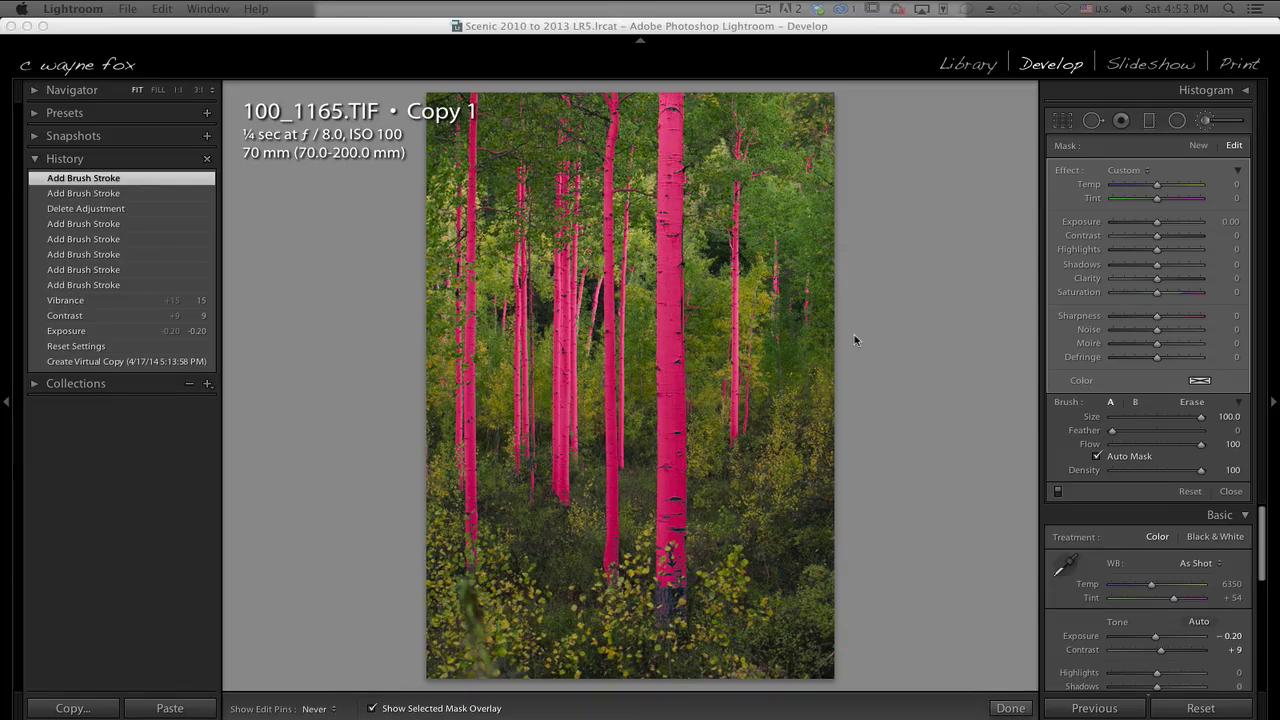
- Undo the last trunk dab, set the trunk mask Exposure to 0.22, and close the brush
{"action": "key", "text": "super+z"}
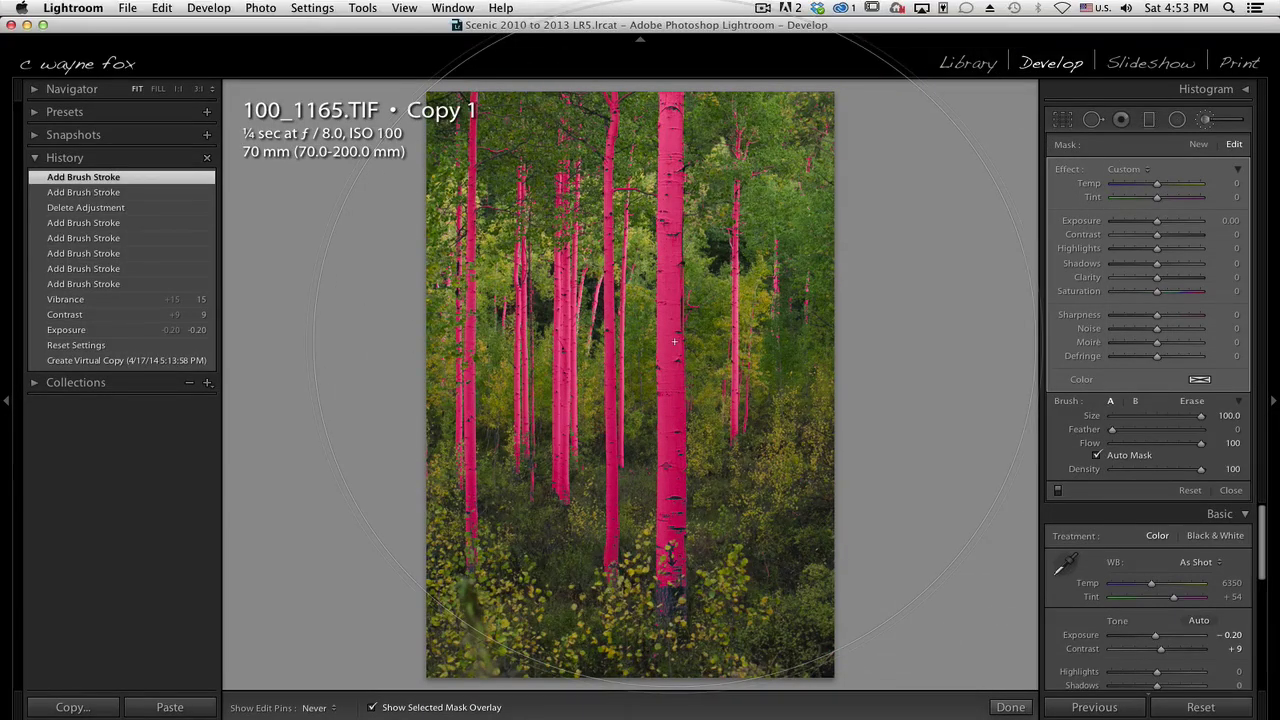
{"action": "key", "text": "o"}
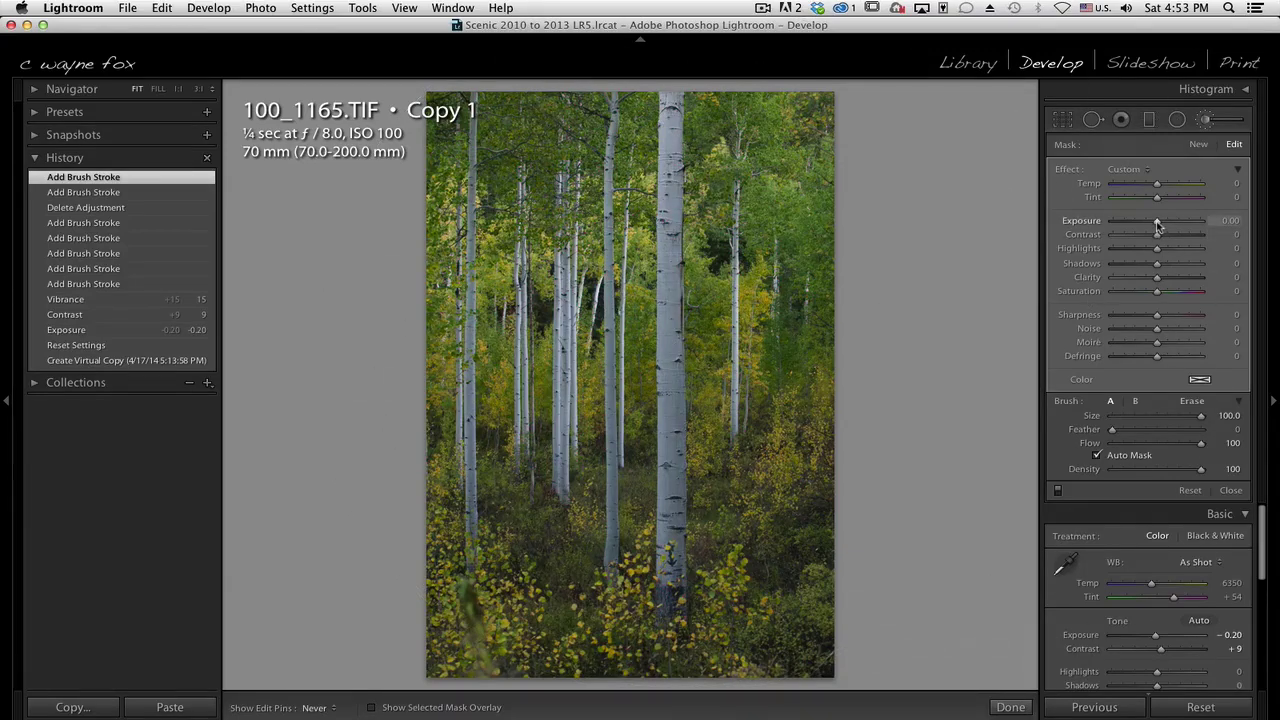
{"action": "left_click_drag", "start_coordinate": [1157, 226], "coordinate": [1160, 226]}
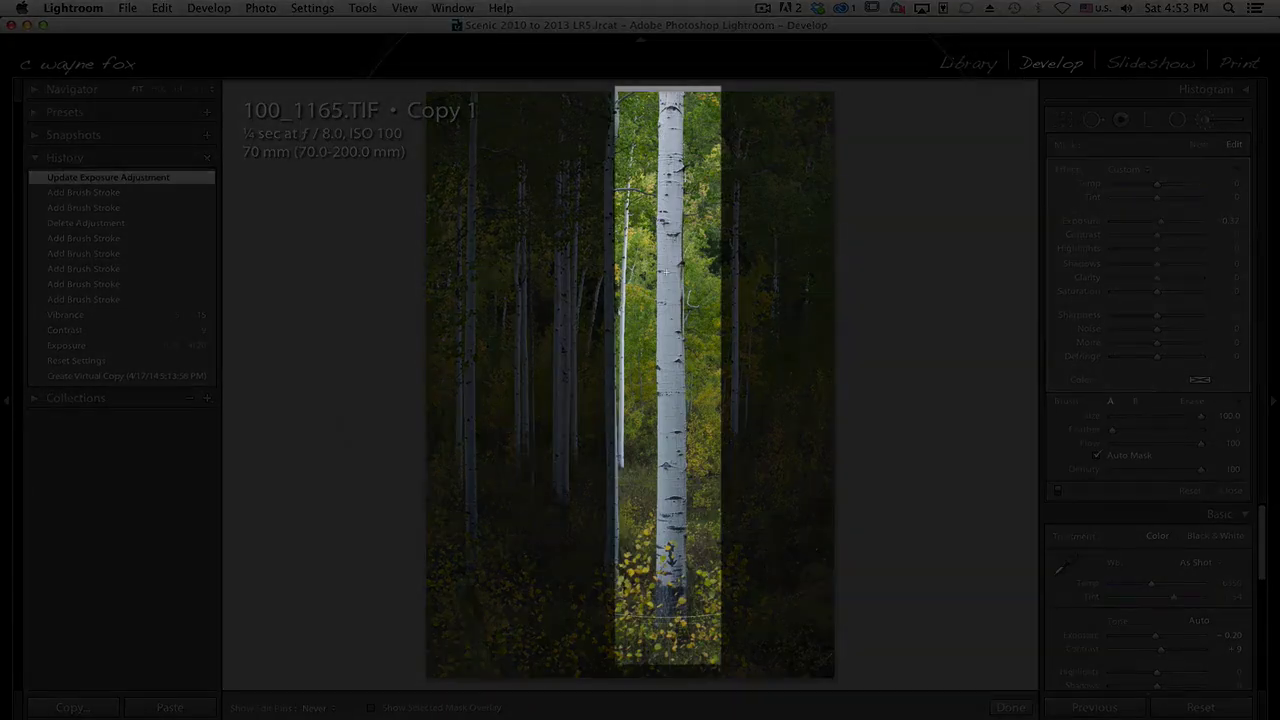
{"action": "left_click", "coordinate": [1206, 118]}
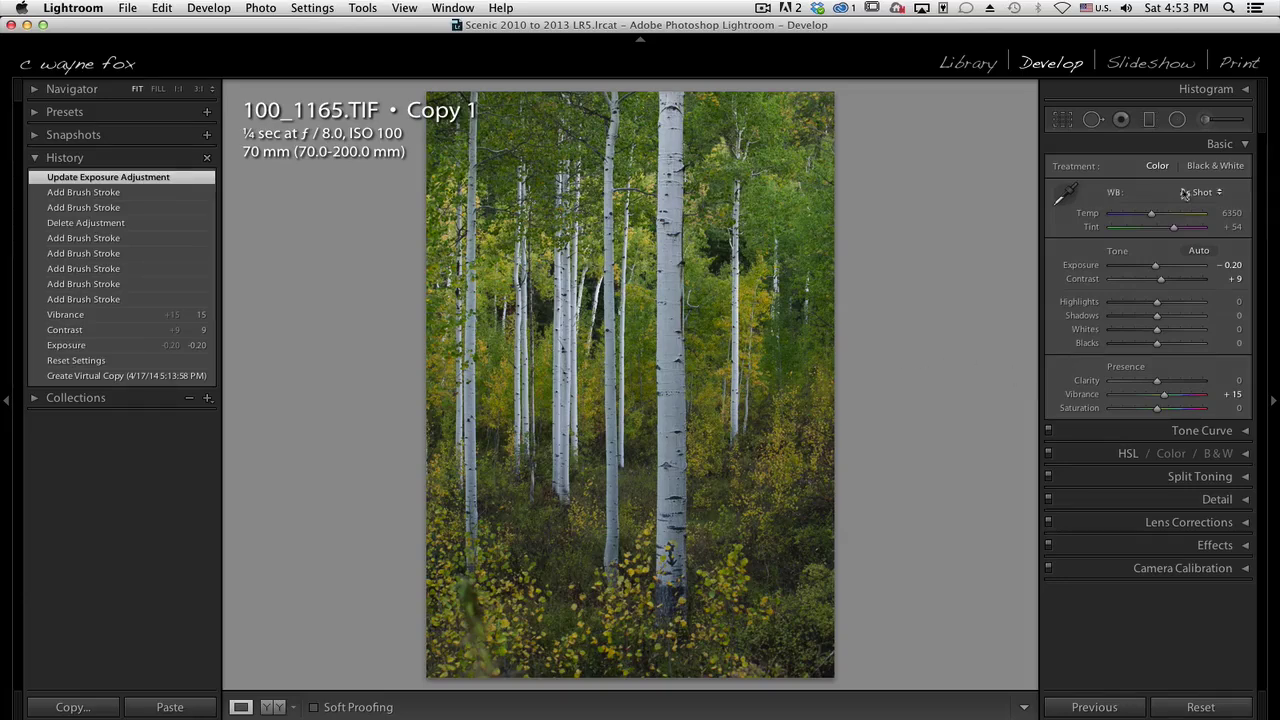
- Reopen the Adjustment Brush and shrink it to size 10
{"action": "left_click", "coordinate": [1204, 120]}
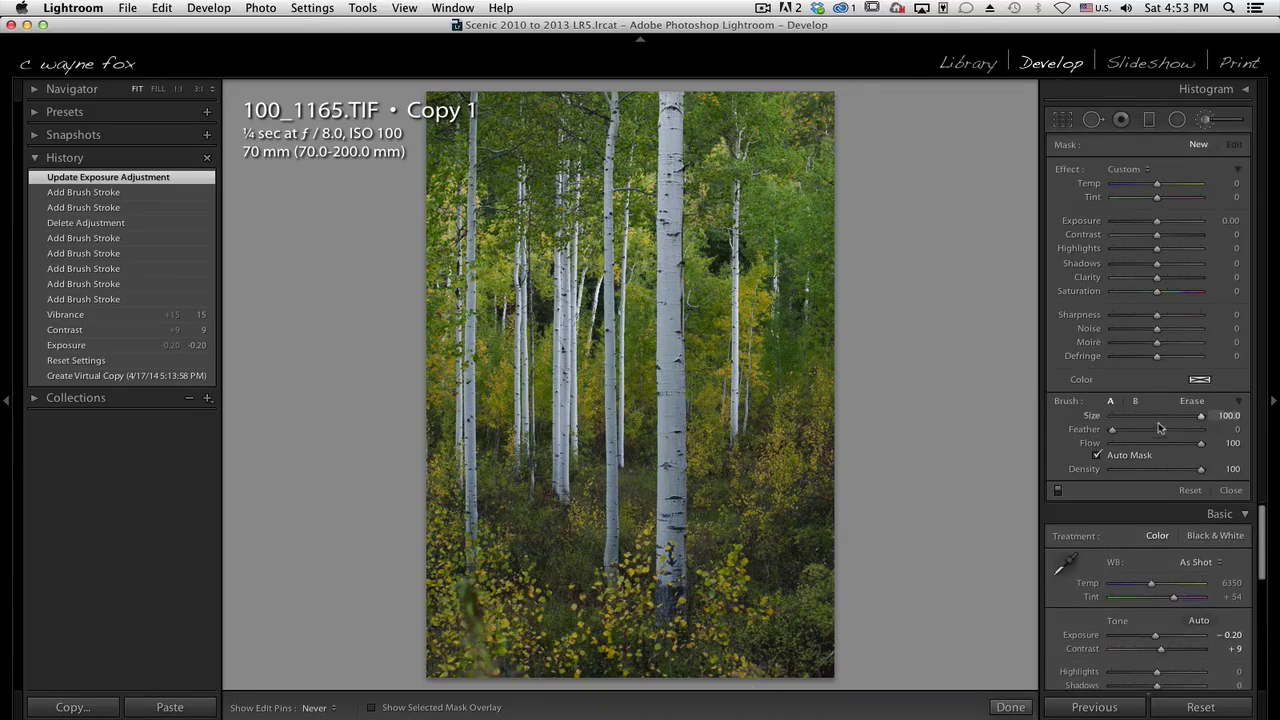
{"action": "scroll", "coordinate": [763, 337], "scroll_direction": "down", "scroll_amount": 5}
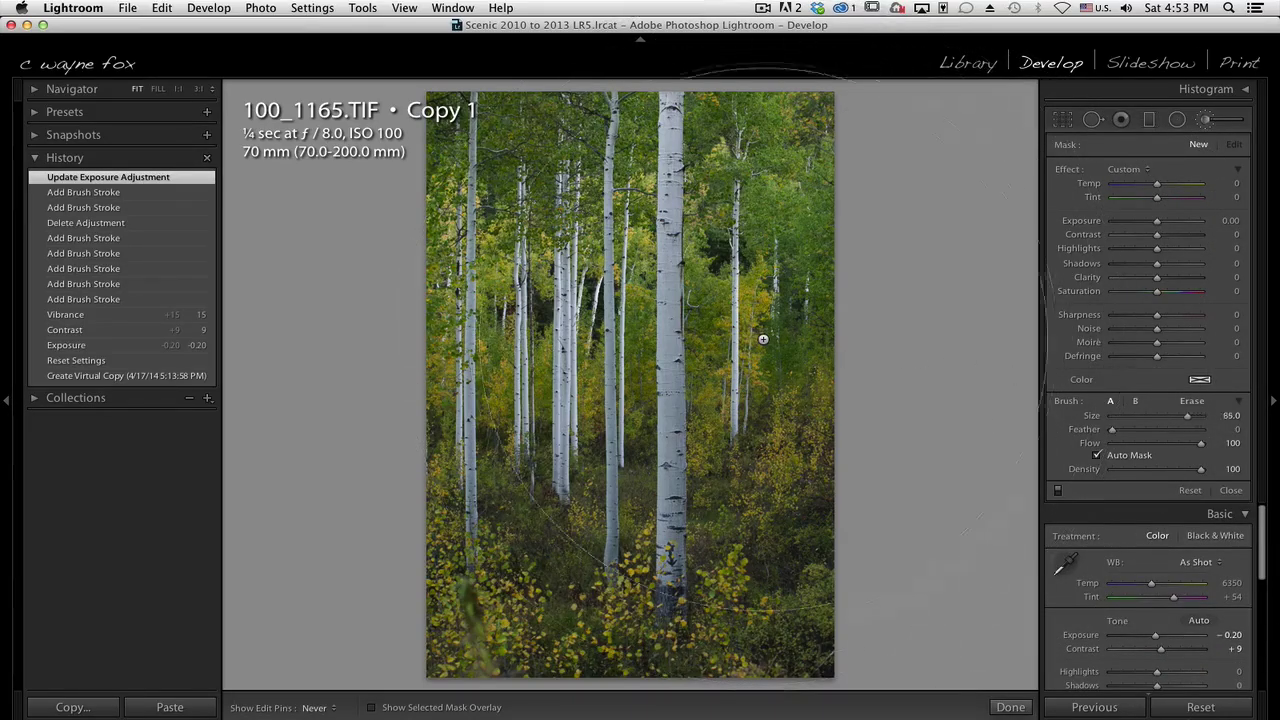
{"action": "scroll", "coordinate": [704, 345], "scroll_direction": "down", "scroll_amount": 6}
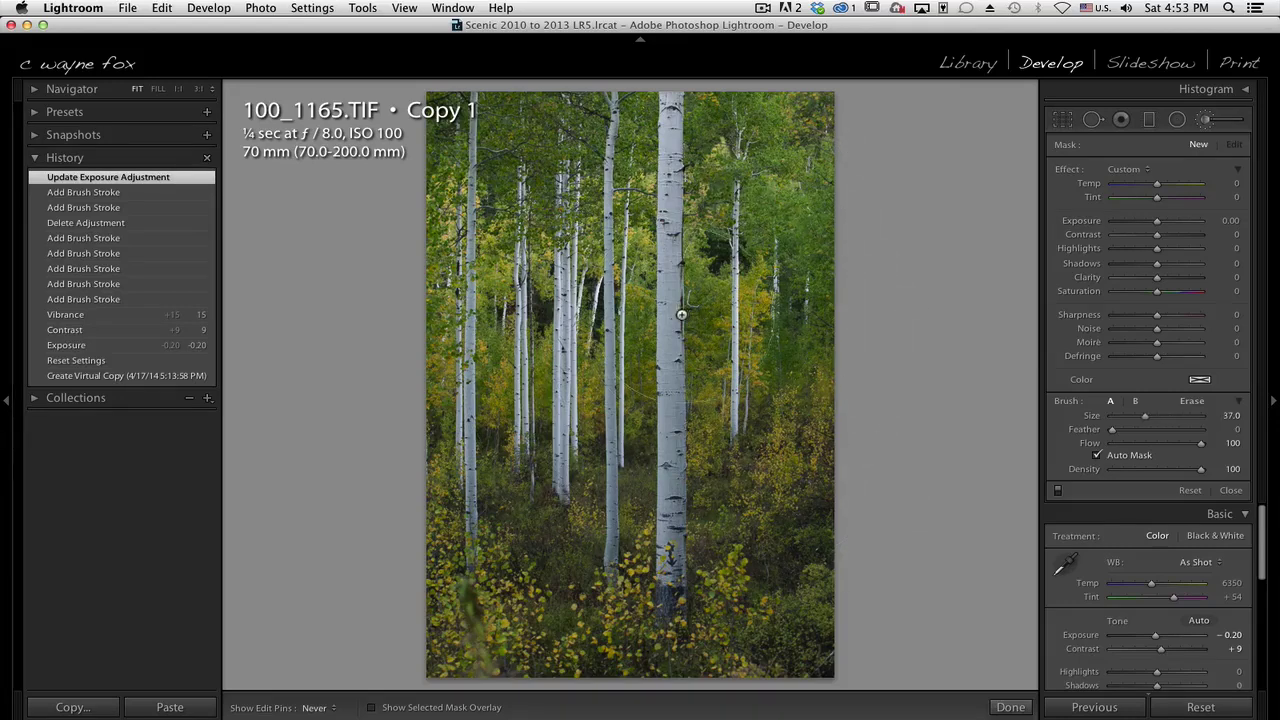
{"action": "scroll", "coordinate": [670, 305], "scroll_direction": "down", "scroll_amount": 3}
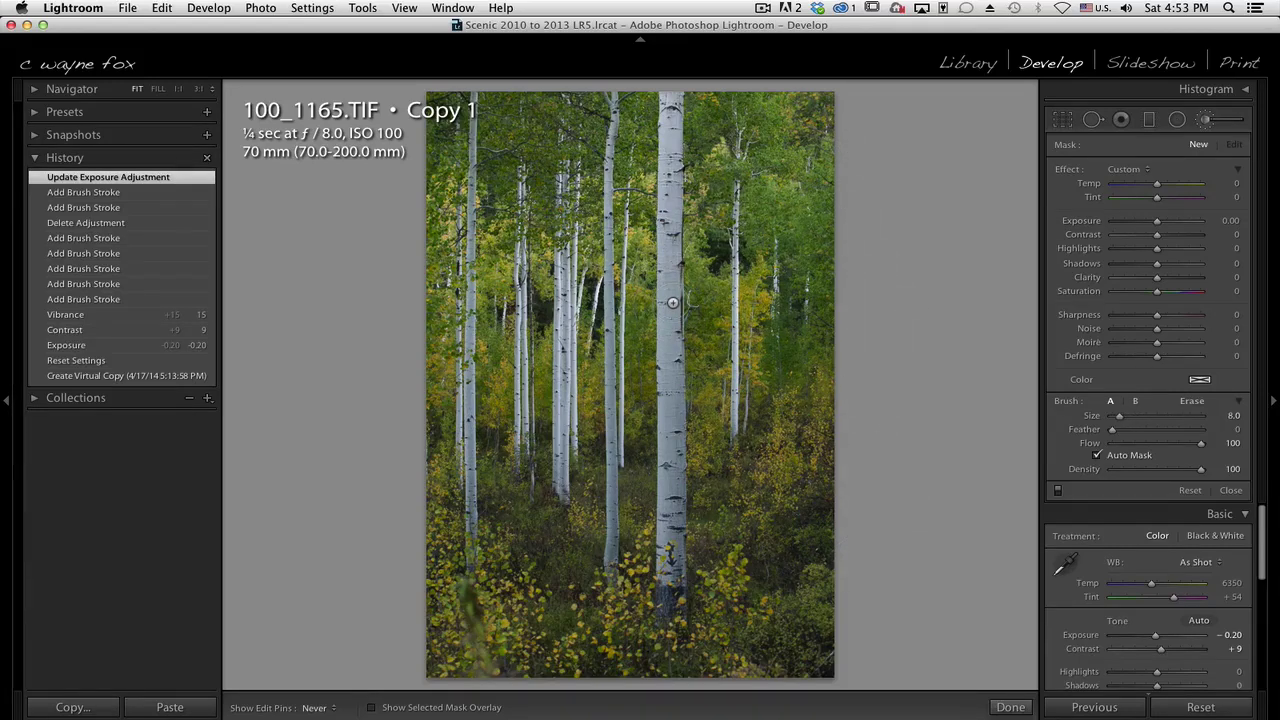
{"action": "scroll", "coordinate": [672, 302], "scroll_direction": "up", "scroll_amount": 1}
- Paint a trial mask on the central trunk's top, then delete it
{"action": "left_click_drag", "start_coordinate": [670, 100], "coordinate": [673, 180]}
{"action": "key", "text": "o"}
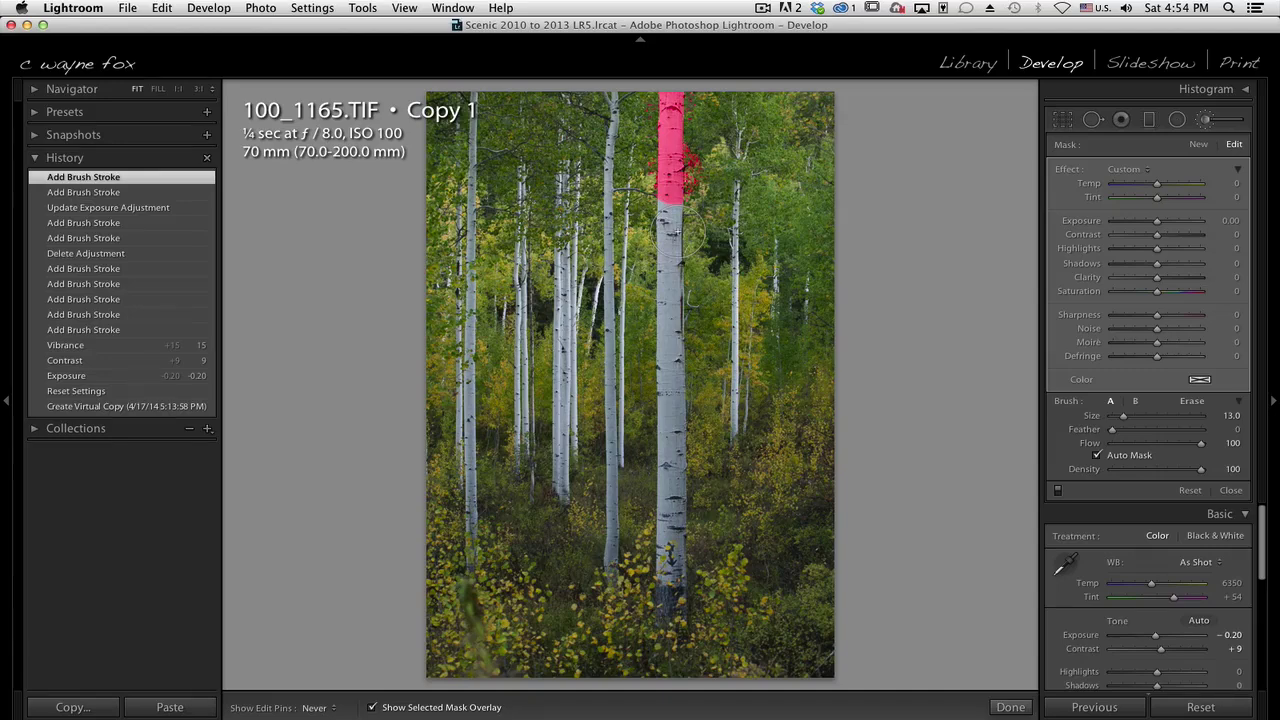
{"action": "key", "text": "Delete"}
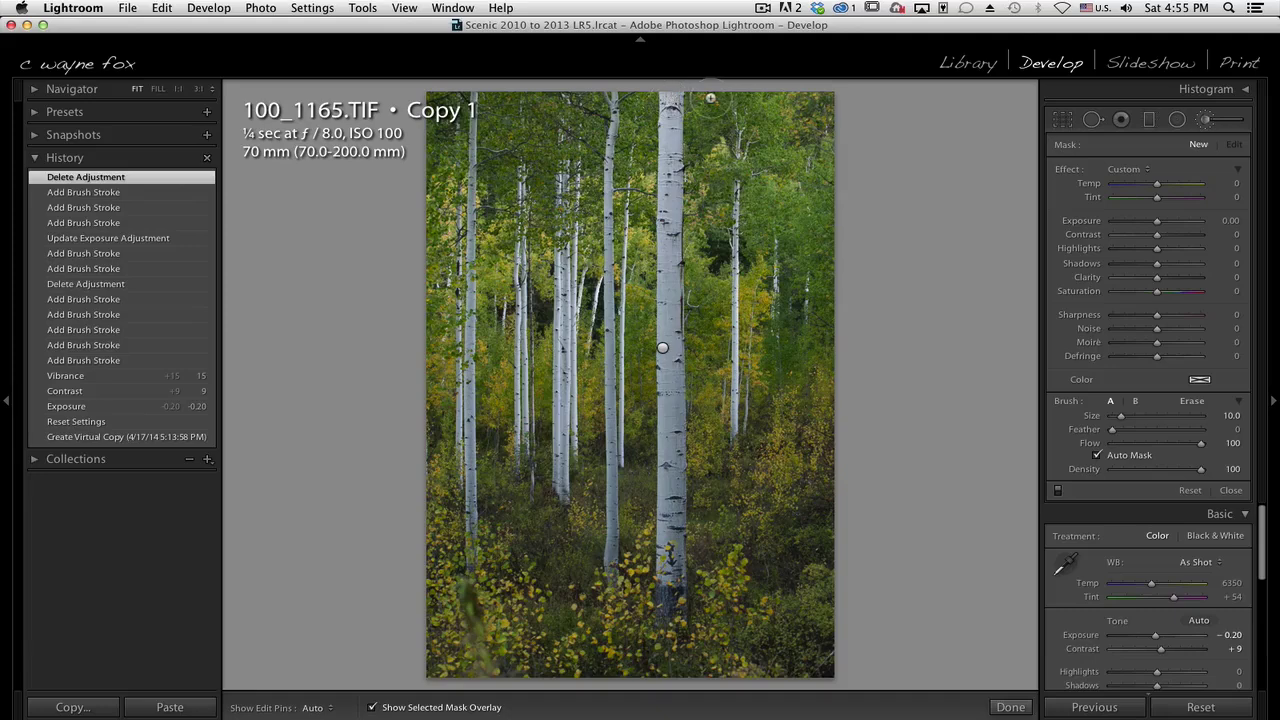
- Mask the central trunk from top to base with size-10 strokes, redoing stray base strokes
{"action": "left_click", "coordinate": [671, 98]}
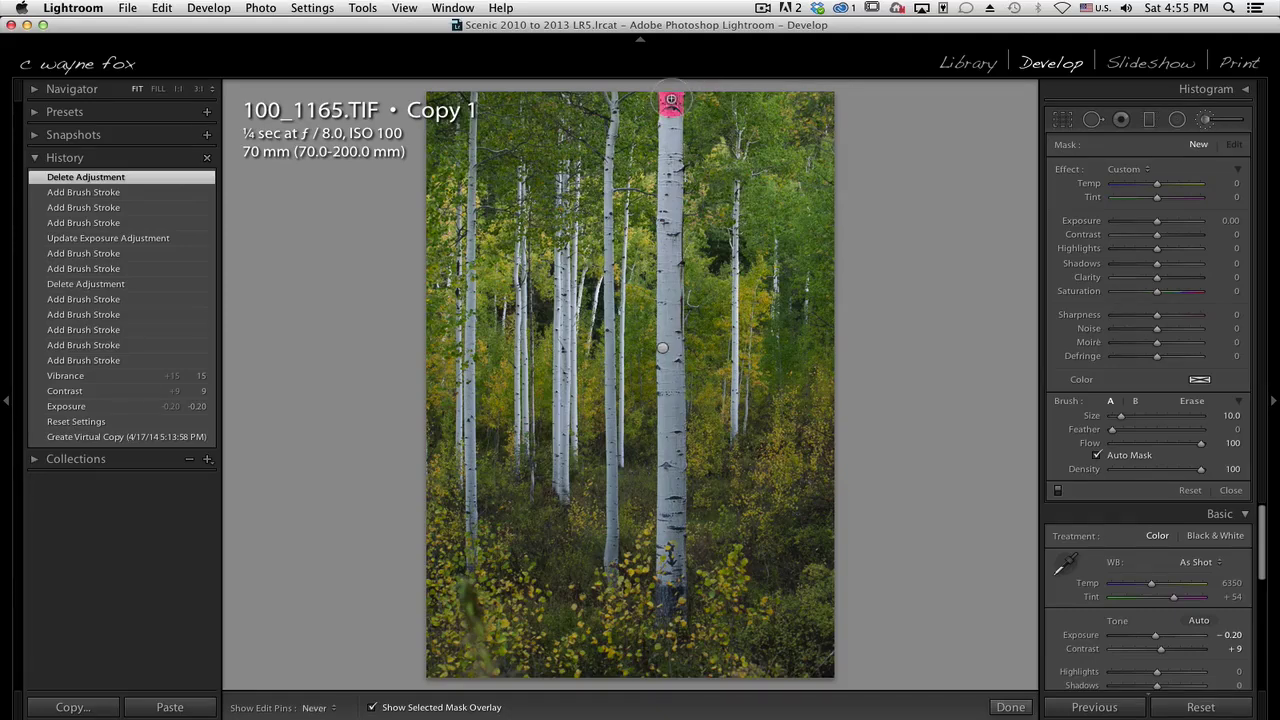
{"action": "left_click", "coordinate": [671, 98]}
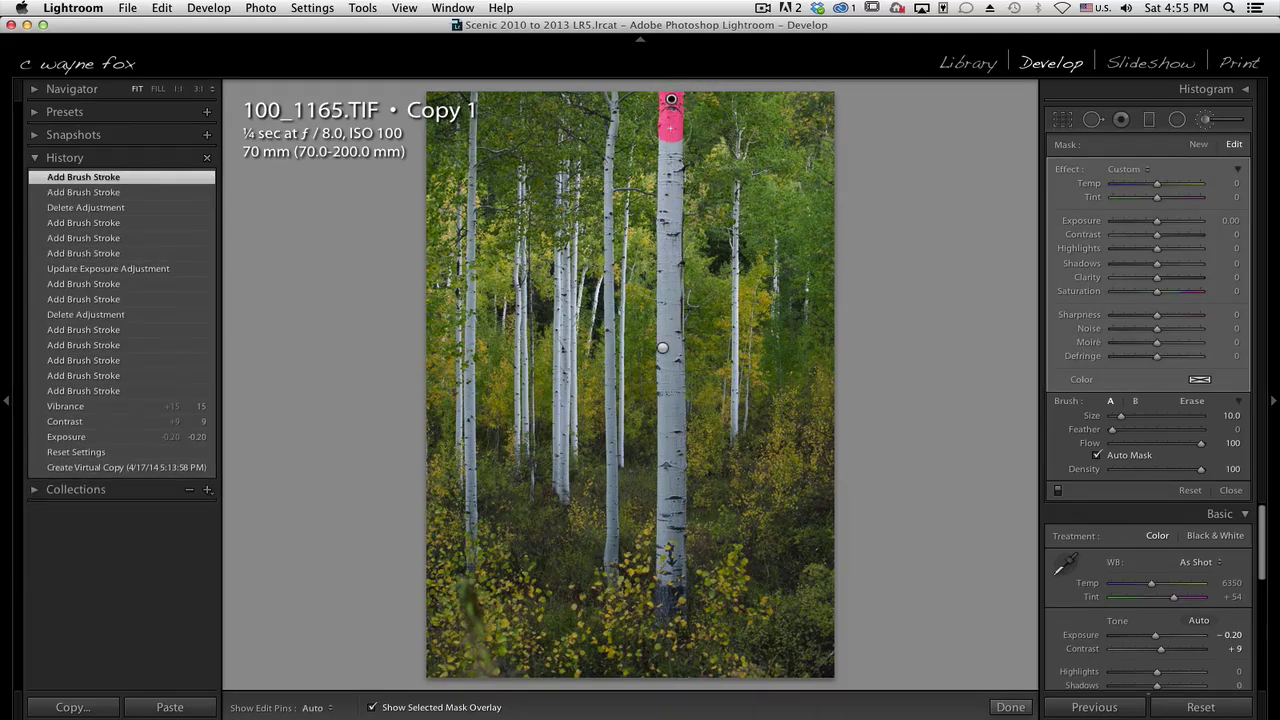
{"action": "mouse_move", "coordinate": [671, 100]}
{"action": "left_mouse_down"}
{"action": "mouse_move", "coordinate": [670, 160]}
{"action": "mouse_move", "coordinate": [671, 99]}
{"action": "left_mouse_up"}
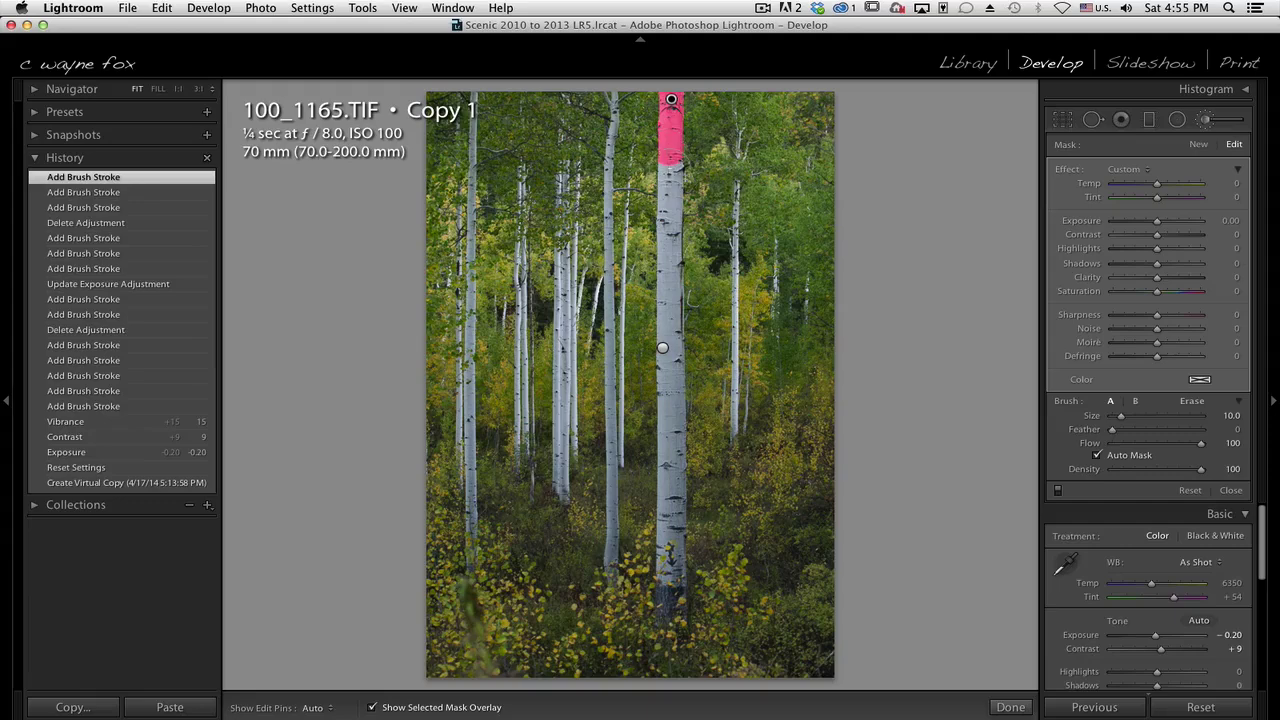
{"action": "left_click_drag", "start_coordinate": [670, 160], "coordinate": [672, 572]}
{"action": "key", "text": "h"}
{"action": "key", "text": "h"}
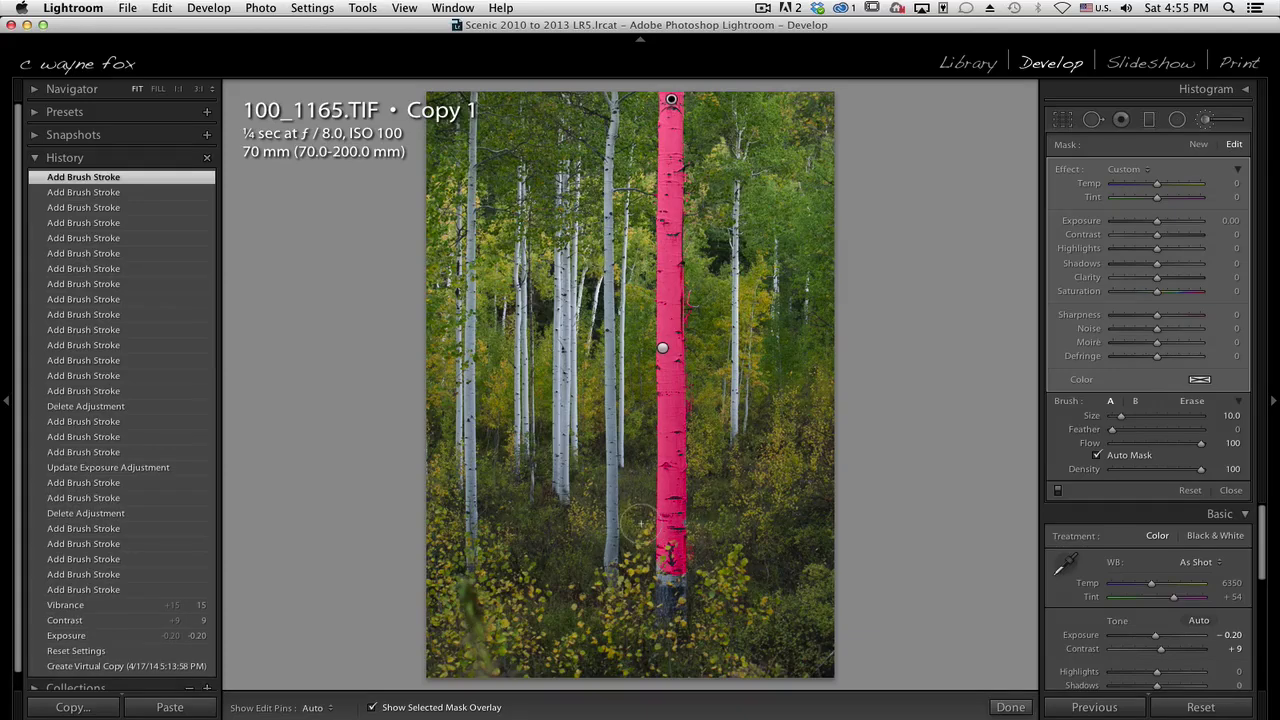
{"action": "key", "text": "super+z"}
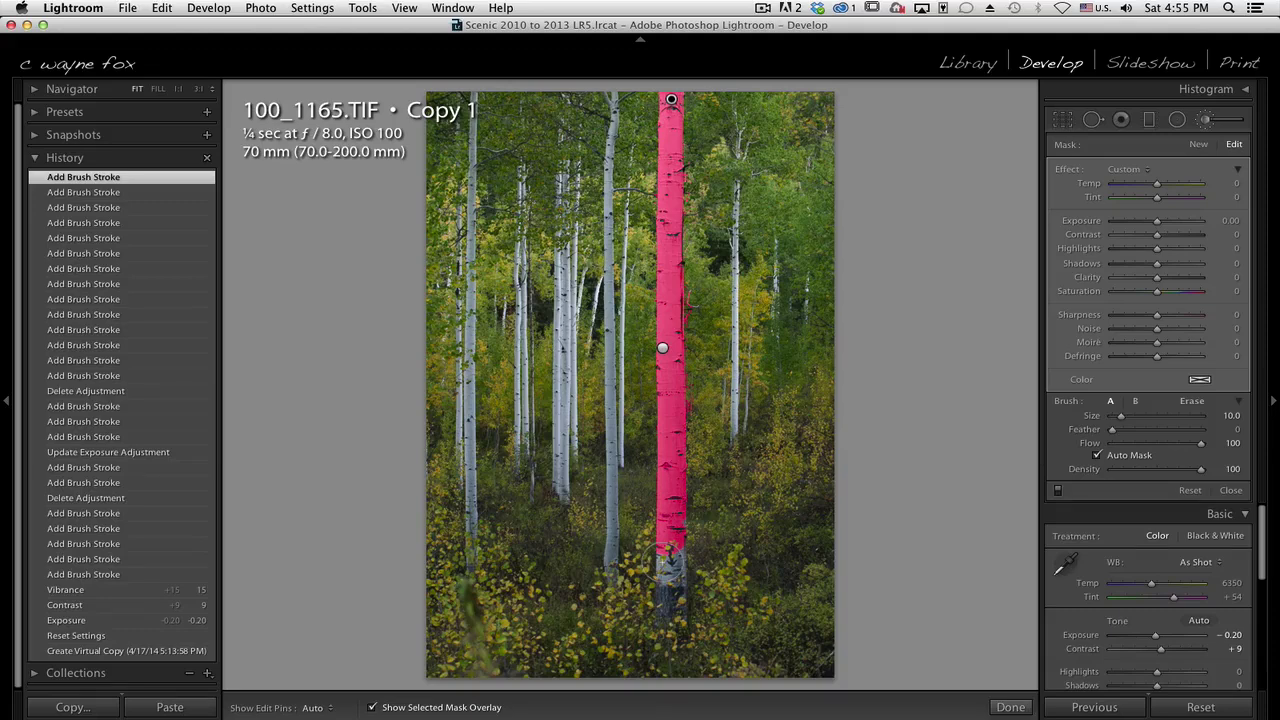
{"action": "left_click", "coordinate": [667, 560]}
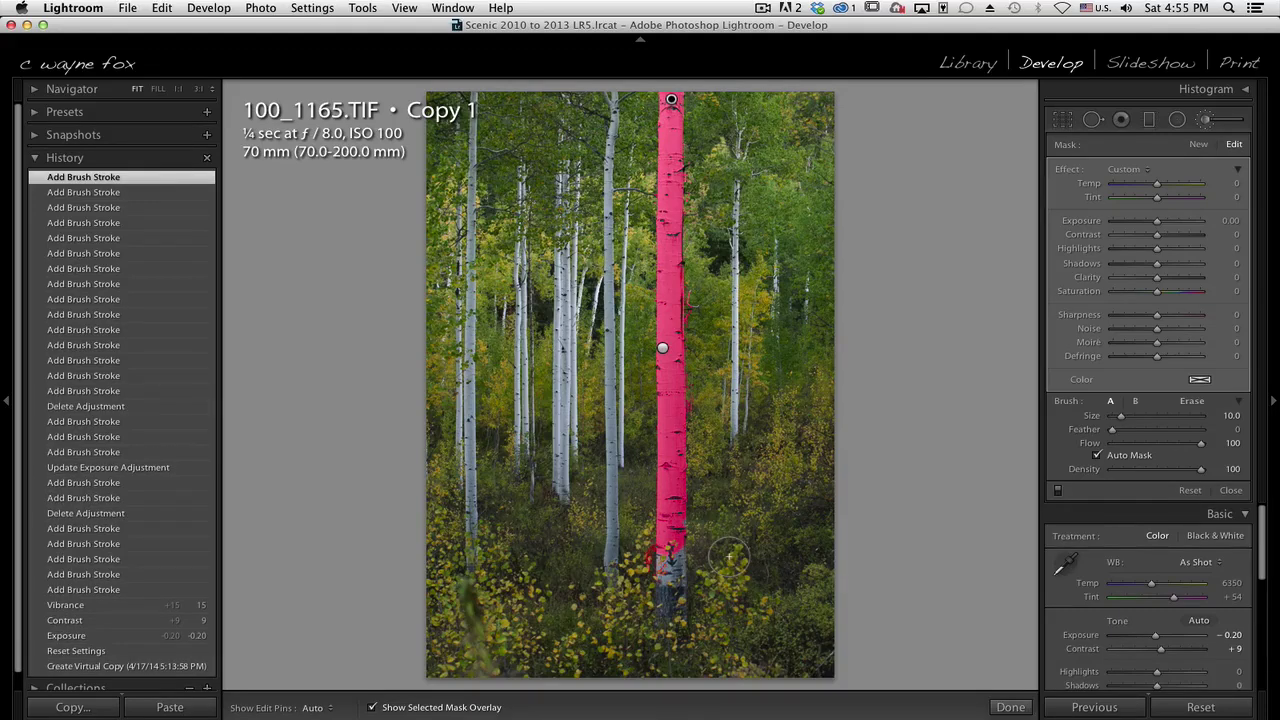
{"action": "key", "text": "super+z"}
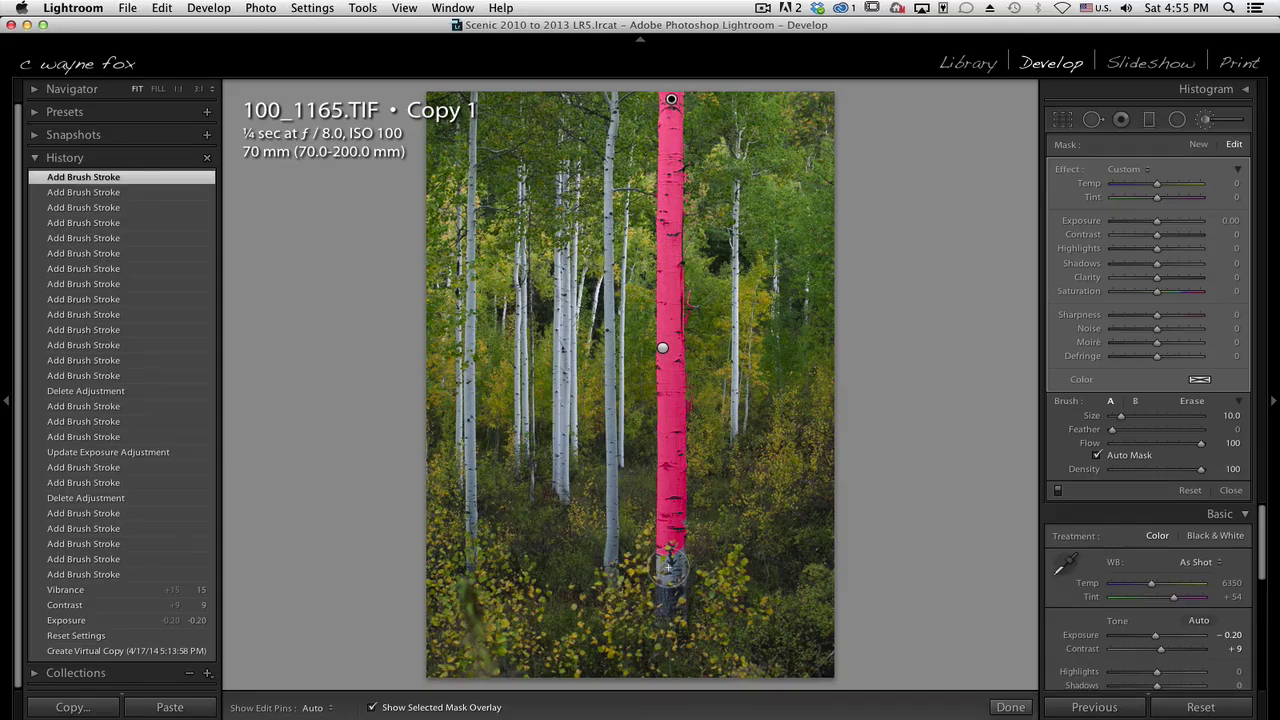
{"action": "left_click", "coordinate": [667, 567]}
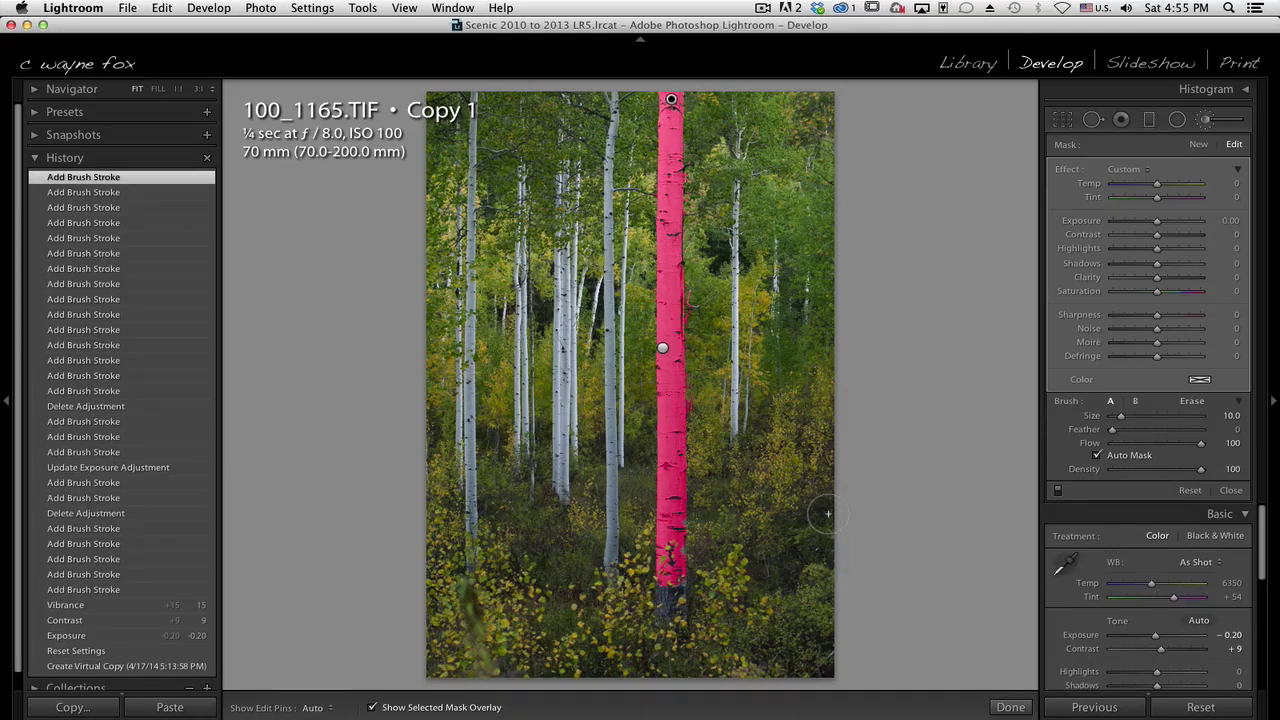
{"action": "key", "text": "o"}
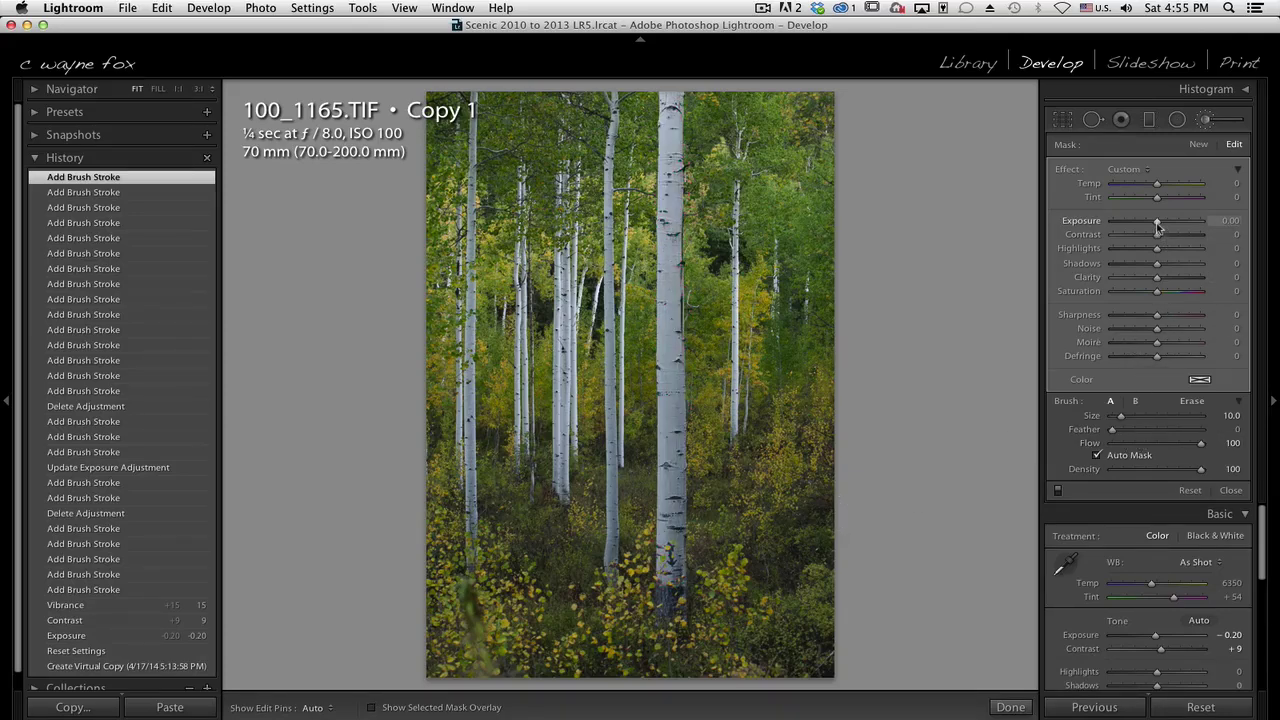
- Raise the central trunk mask's Exposure to 0.35
{"action": "left_click_drag", "start_coordinate": [1157, 227], "coordinate": [1159, 227]}
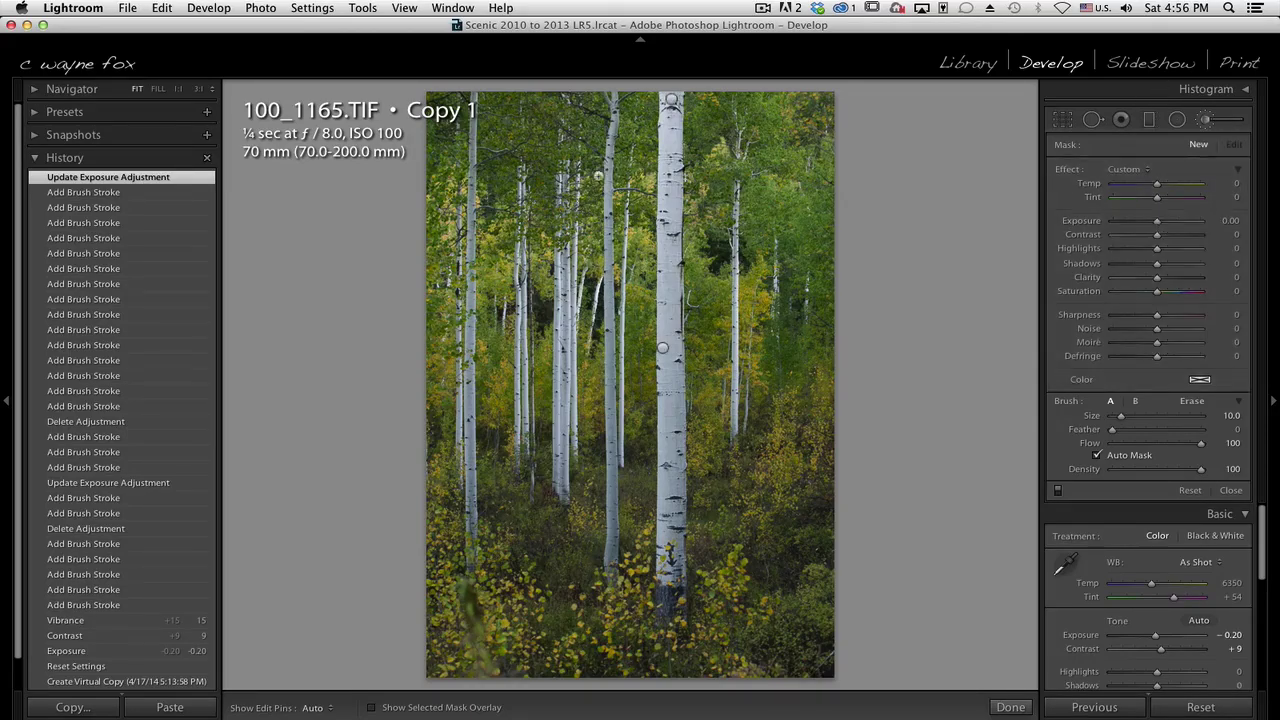
- Start a new mask and paint the top of the thin trunk left of the central one
{"action": "scroll", "coordinate": [602, 171], "scroll_direction": "down", "scroll_amount": 3}
{"action": "key", "text": "h"}
{"action": "left_click", "coordinate": [612, 127]}
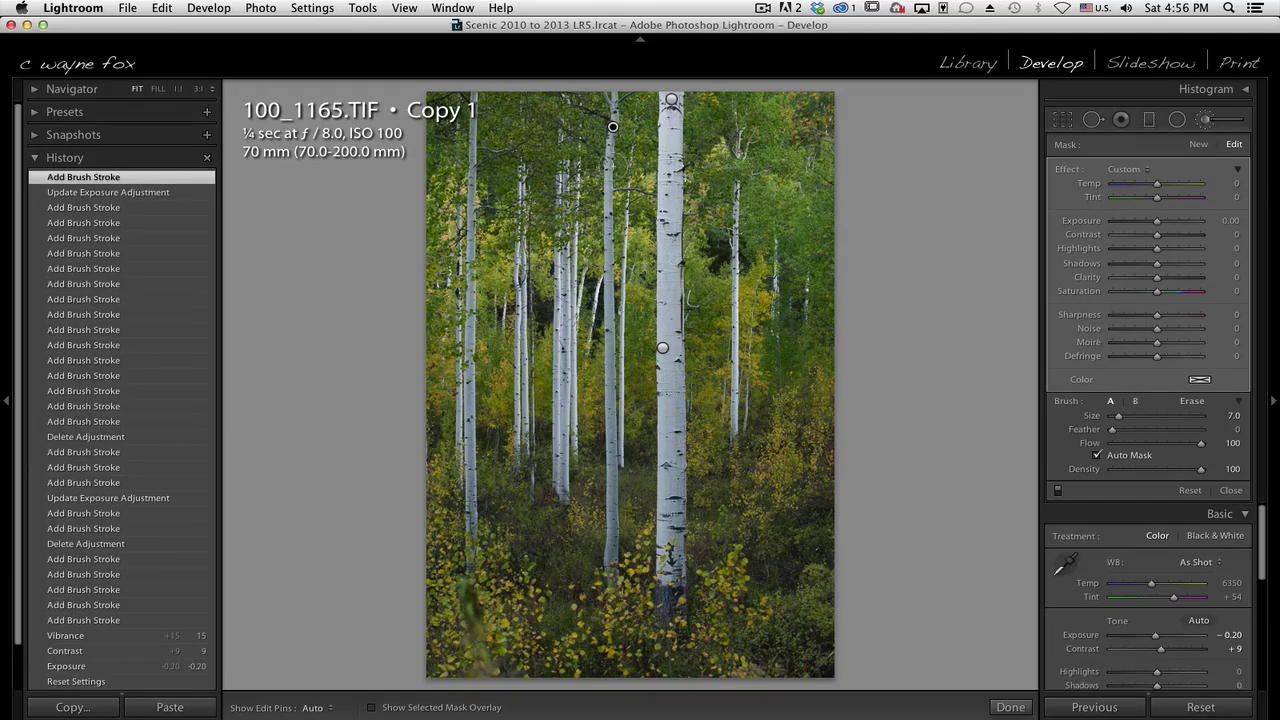
{"action": "key", "text": "o"}
{"action": "left_click_drag", "start_coordinate": [613, 126], "coordinate": [607, 278]}
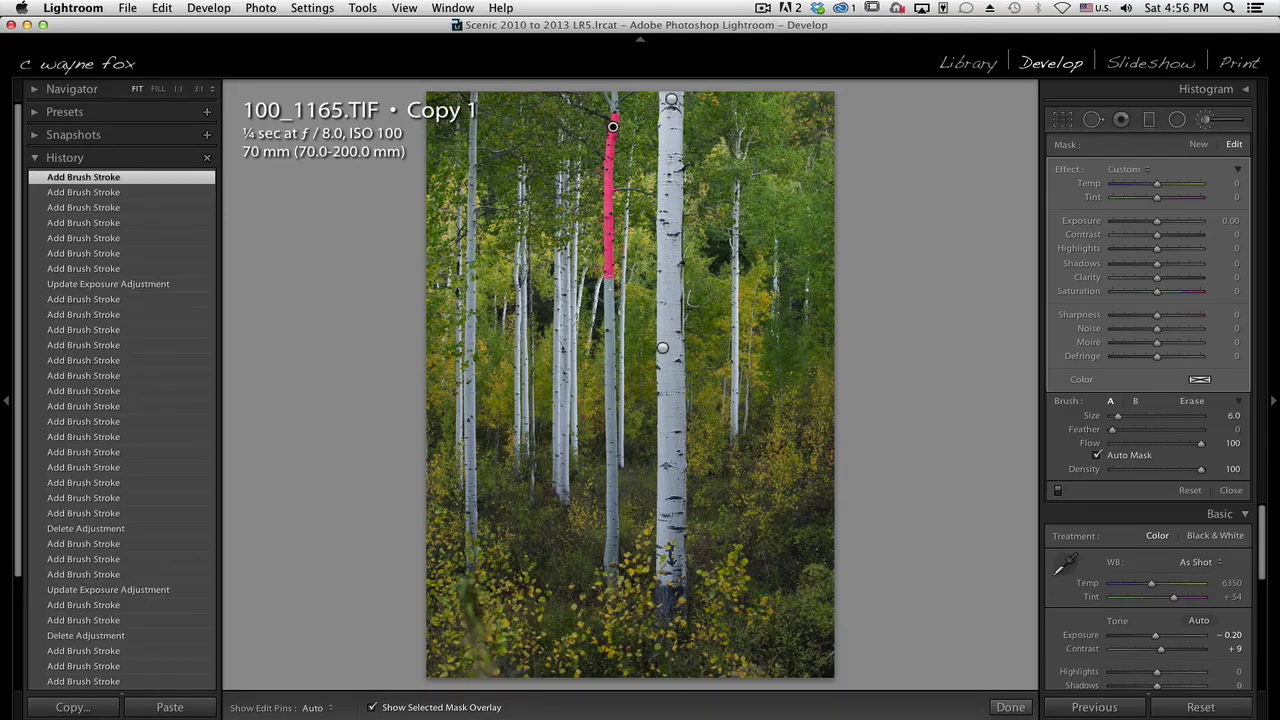
- With a smaller brush, extend the thin trunk's mask down to near its base
{"action": "key", "text": "bracketleft"}
{"action": "left_click_drag", "start_coordinate": [606, 280], "coordinate": [609, 355]}
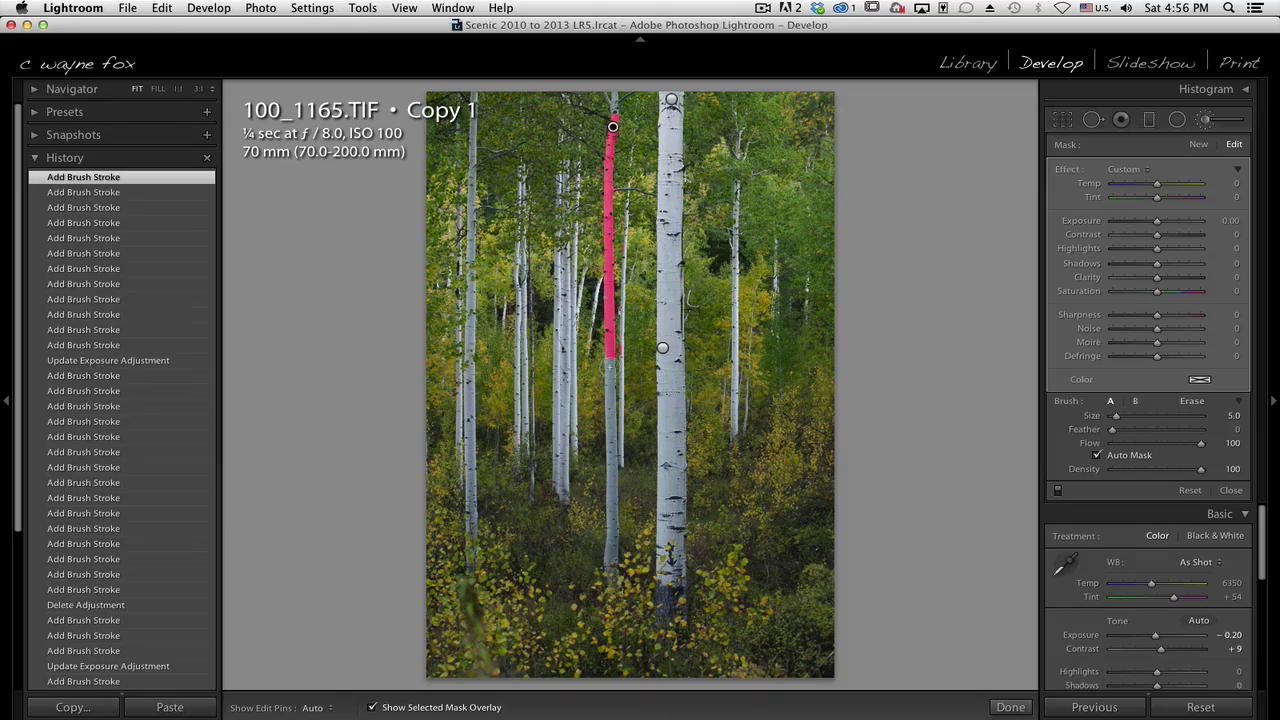
{"action": "left_click_drag", "start_coordinate": [609, 355], "coordinate": [607, 554]}
{"action": "key", "text": "h"}
{"action": "key", "text": "super+space"}
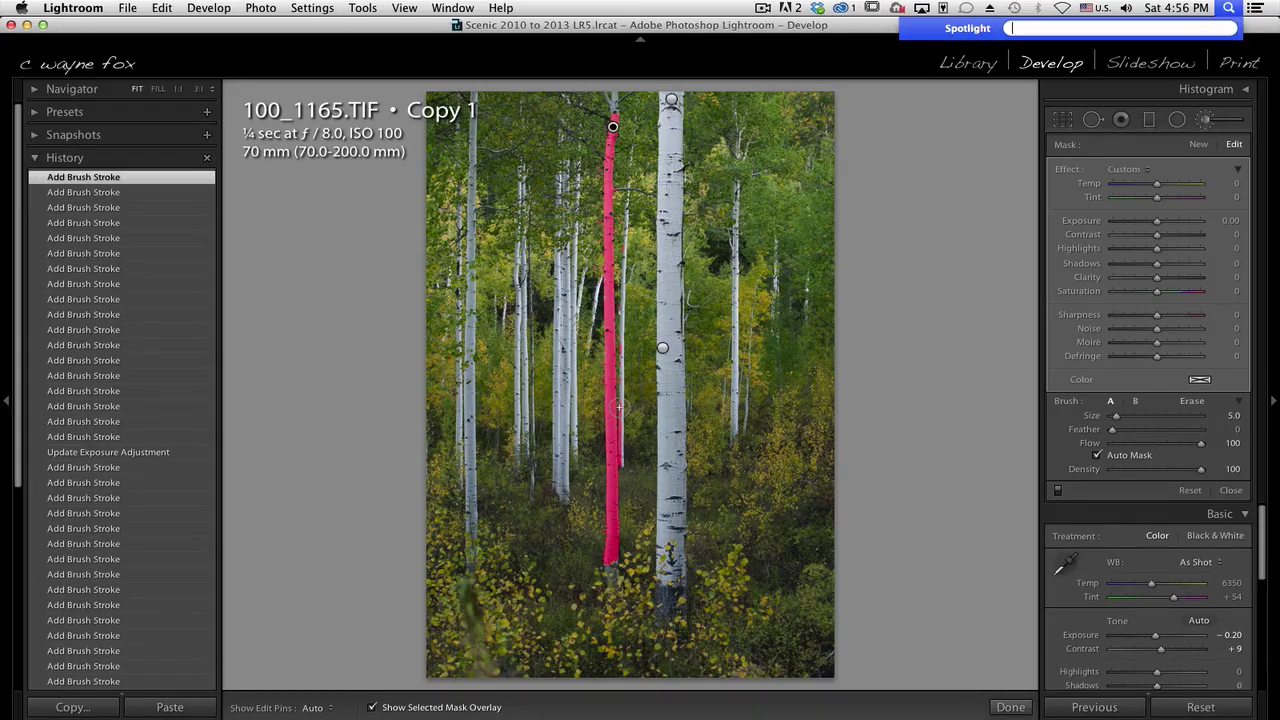
- Zoom to 1:1 and switch the brush to Erase with Auto Mask turned off
{"action": "key", "text": "Escape"}
{"action": "key", "text": "z"}
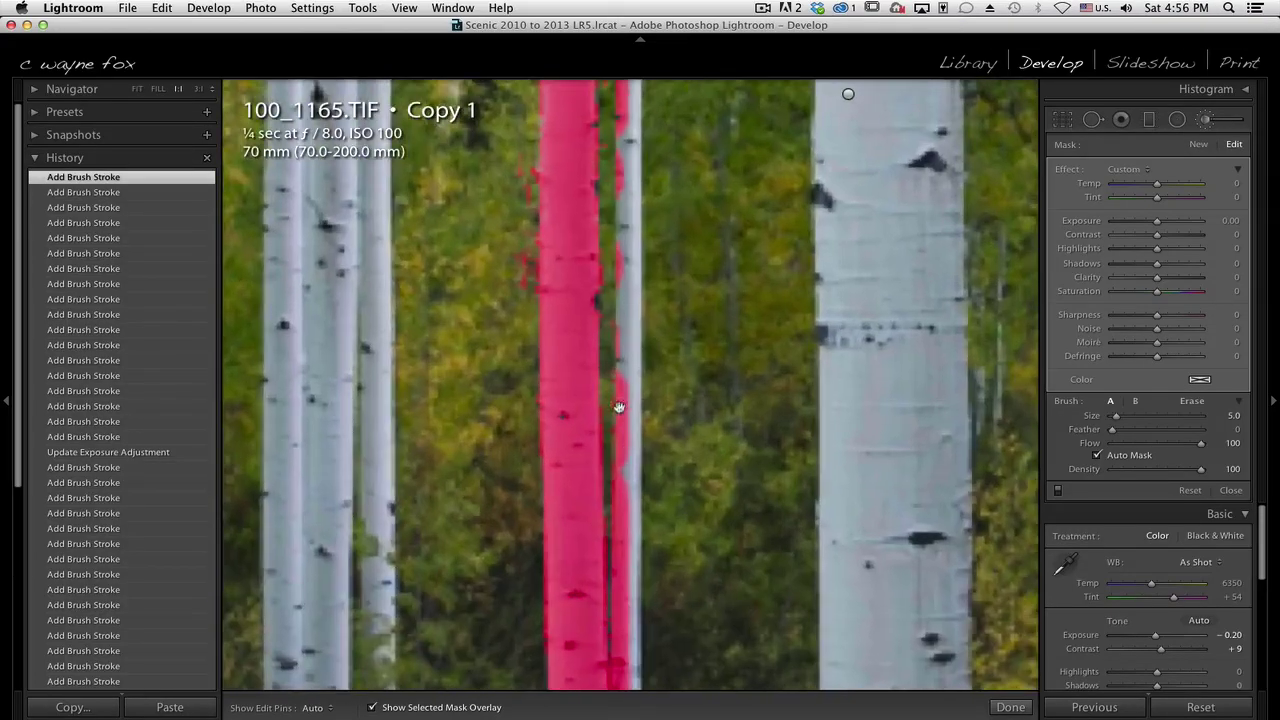
{"action": "left_click", "coordinate": [1192, 401]}
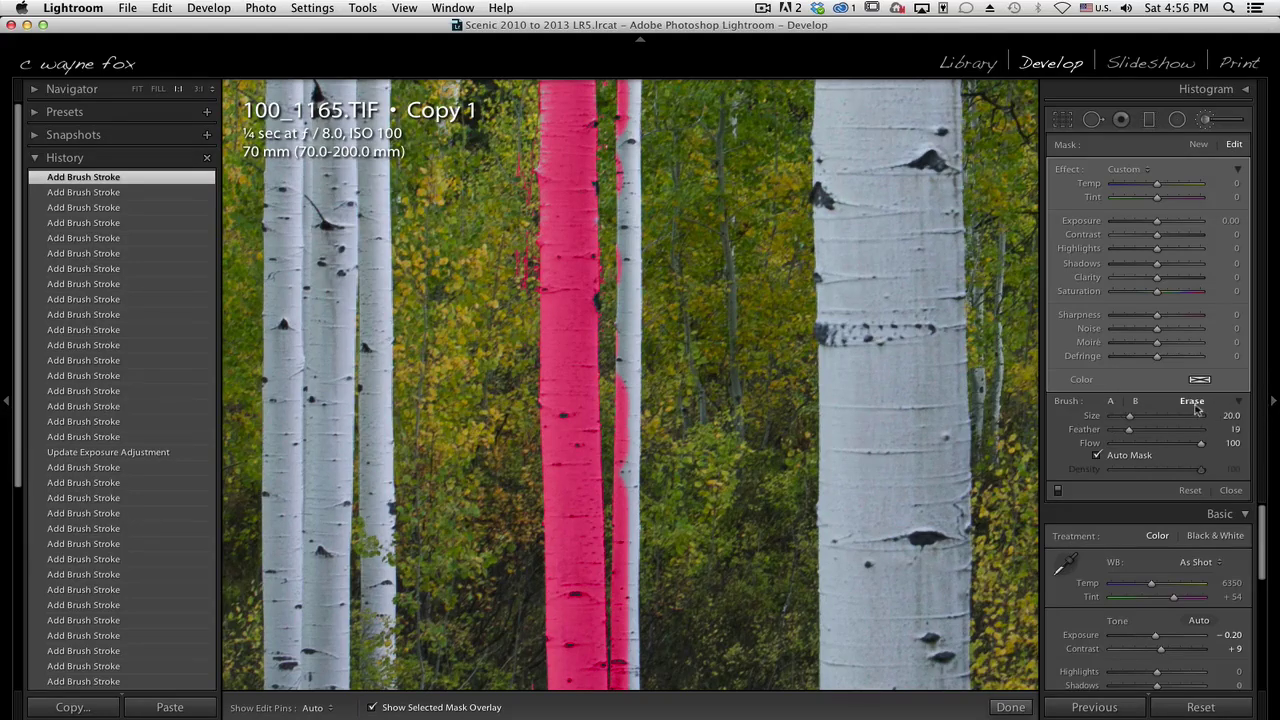
{"action": "left_click_drag", "start_coordinate": [645, 122], "coordinate": [652, 152]}
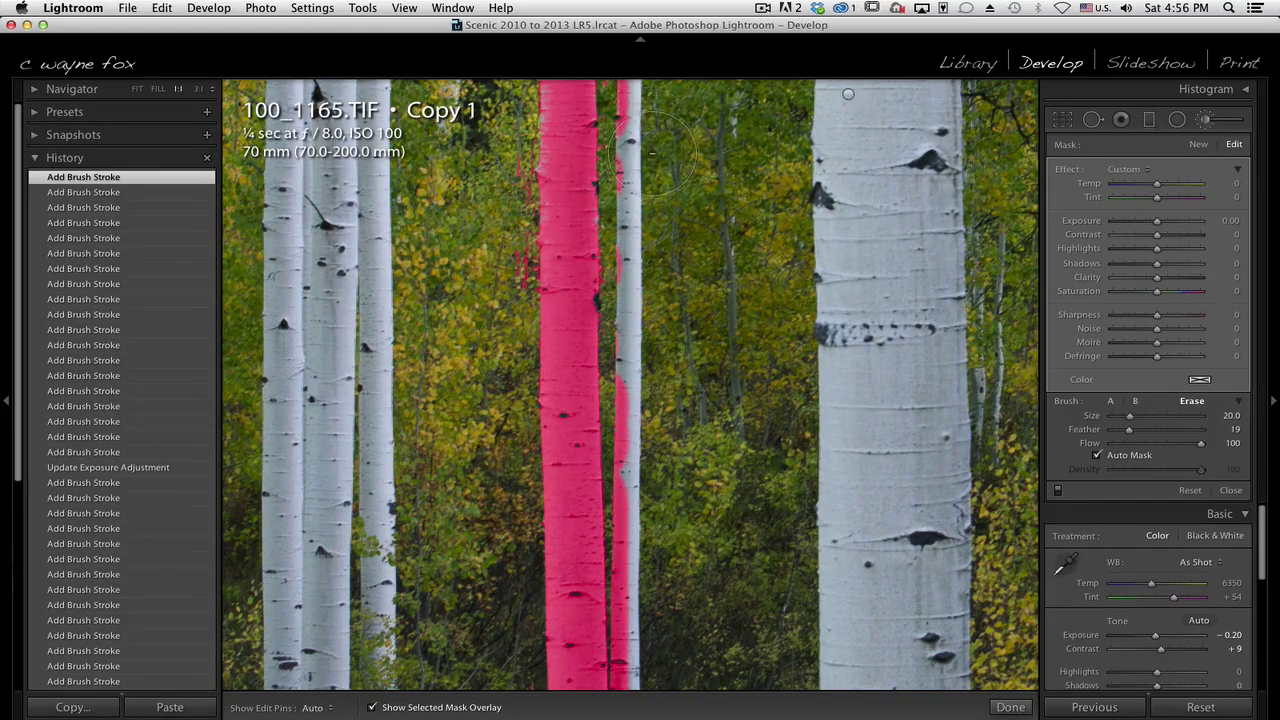
{"action": "left_click", "coordinate": [1097, 455]}
- Erase the mask spill along the adjacent trunk and the stray specks beside the masked trunk
{"action": "mouse_move", "coordinate": [658, 112]}
{"action": "left_mouse_down"}
{"action": "mouse_move", "coordinate": [658, 290]}
{"action": "mouse_move", "coordinate": [690, 342]}
{"action": "left_mouse_up"}
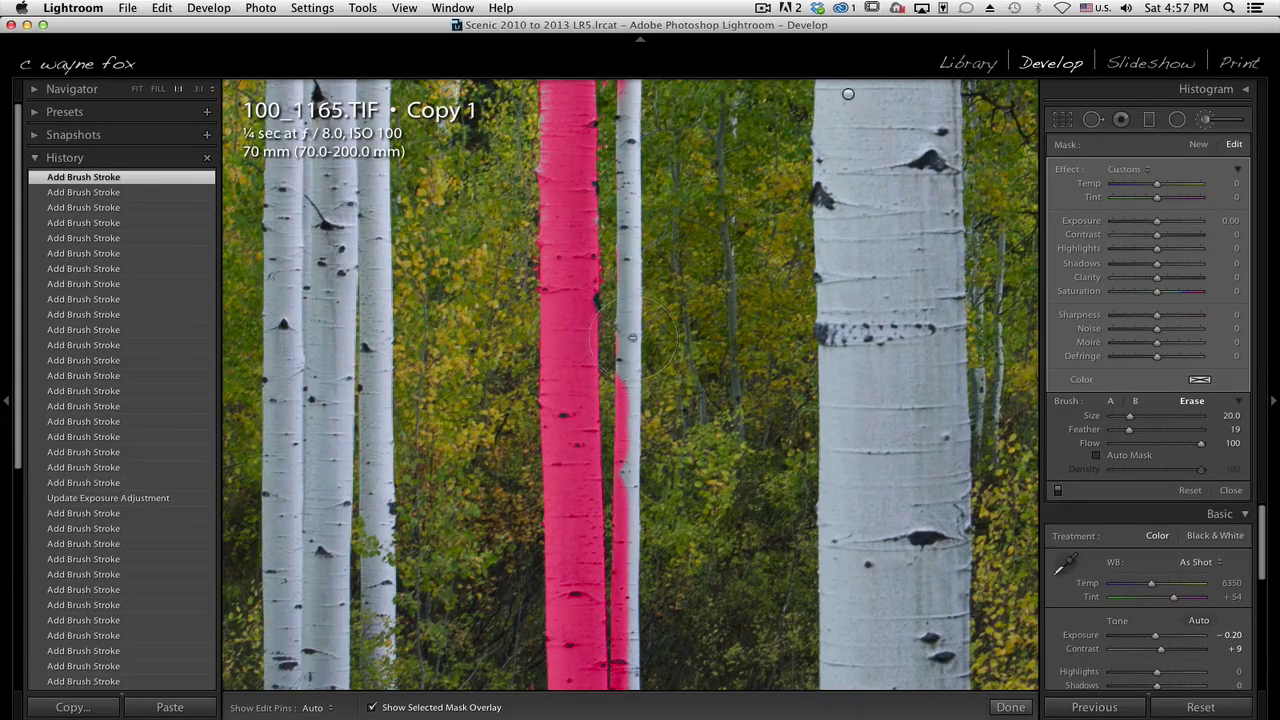
{"action": "left_click_drag", "start_coordinate": [607, 318], "coordinate": [622, 565]}
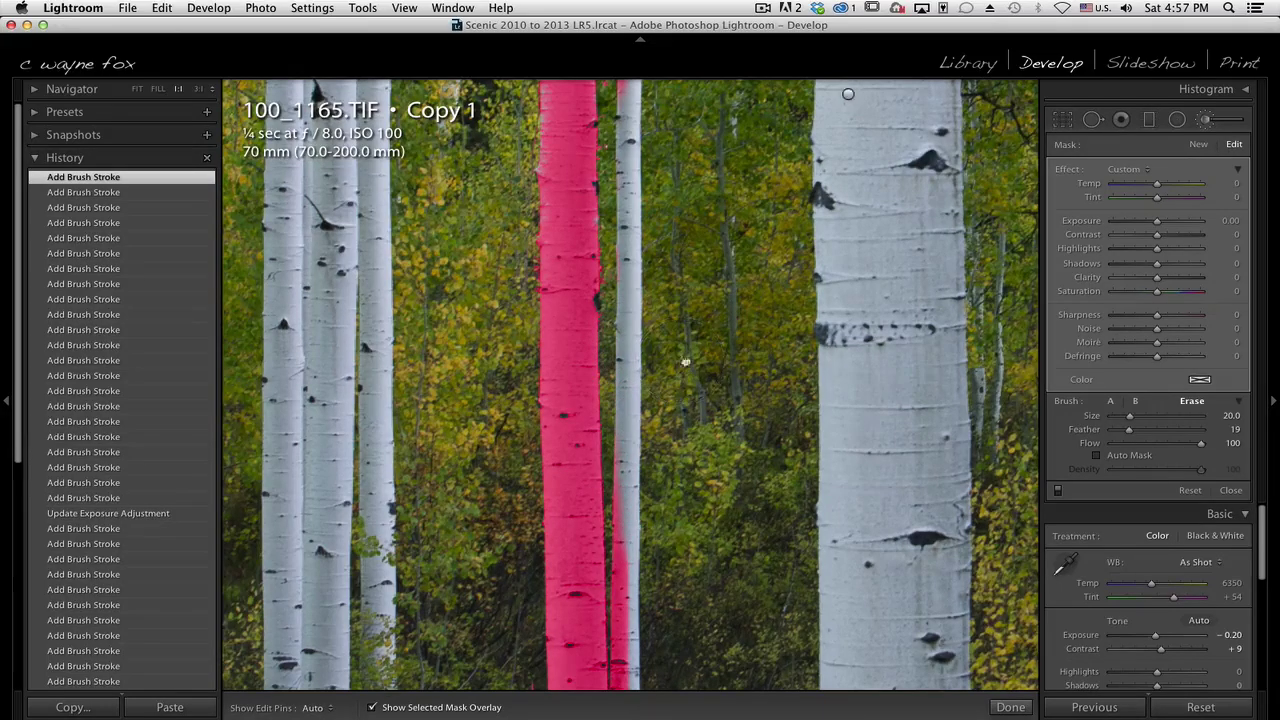
{"action": "mouse_move", "coordinate": [655, 411]}
{"action": "left_mouse_down"}
{"action": "mouse_move", "coordinate": [665, 171]}
{"action": "mouse_move", "coordinate": [658, 398]}
{"action": "mouse_move", "coordinate": [690, 530]}
{"action": "mouse_move", "coordinate": [711, 536]}
{"action": "left_mouse_up"}
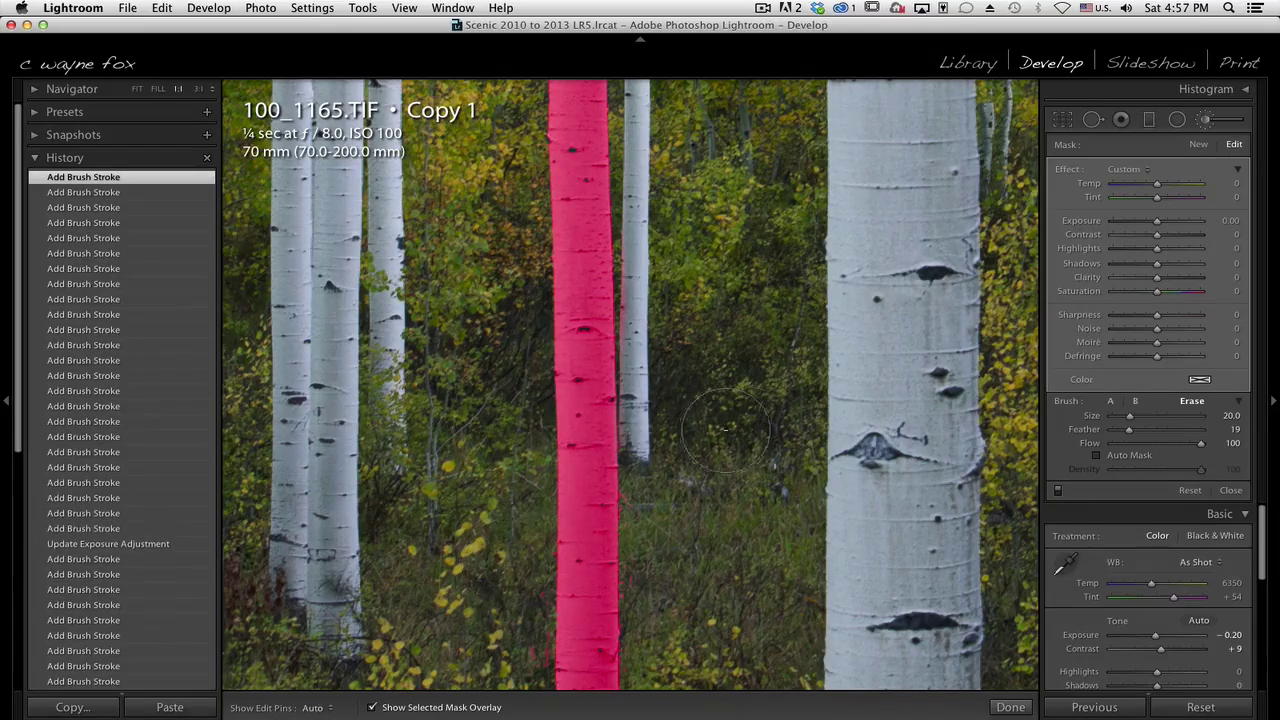
{"action": "left_click_drag", "start_coordinate": [625, 563], "coordinate": [605, 313]}
{"action": "mouse_move", "coordinate": [485, 366]}
{"action": "left_mouse_down"}
{"action": "mouse_move", "coordinate": [480, 575]}
{"action": "mouse_move", "coordinate": [505, 468]}
{"action": "left_mouse_up"}
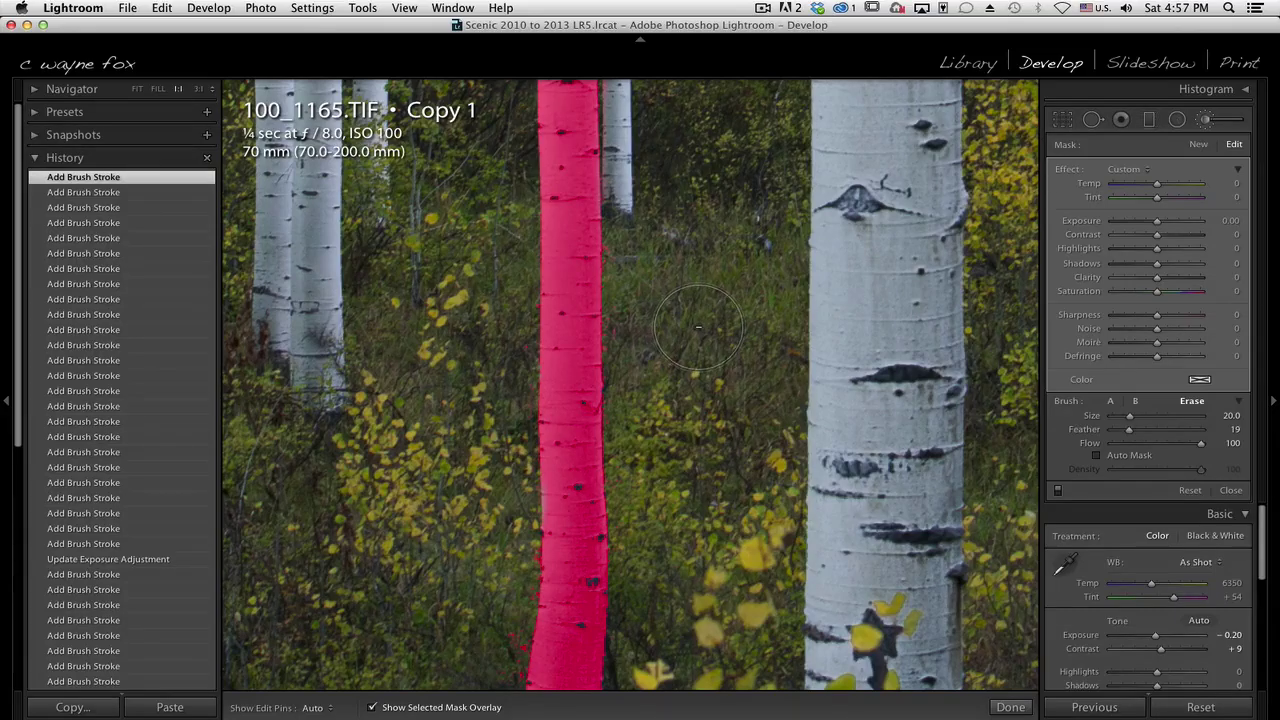
- Hide the overlay, zoom to Fit, and set the trunk mask's Exposure to 0.39
{"action": "key", "text": "o"}
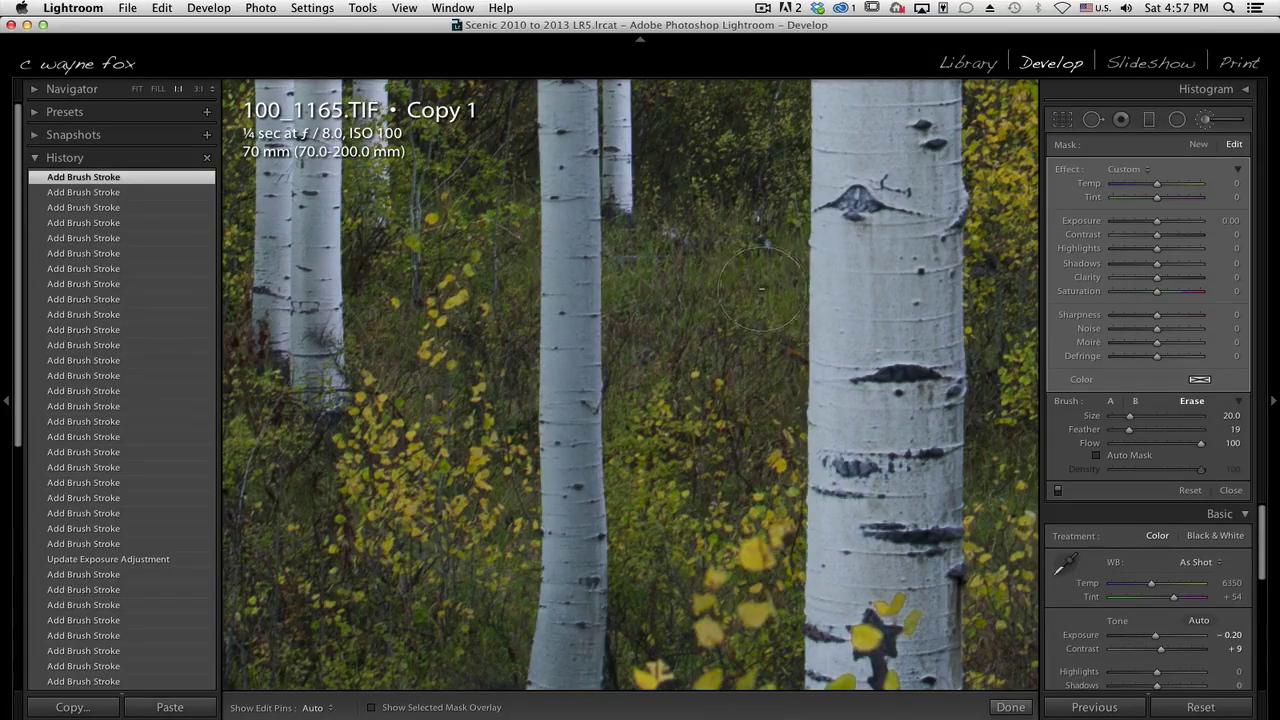
{"action": "key", "text": "z"}
{"action": "key", "text": "z"}
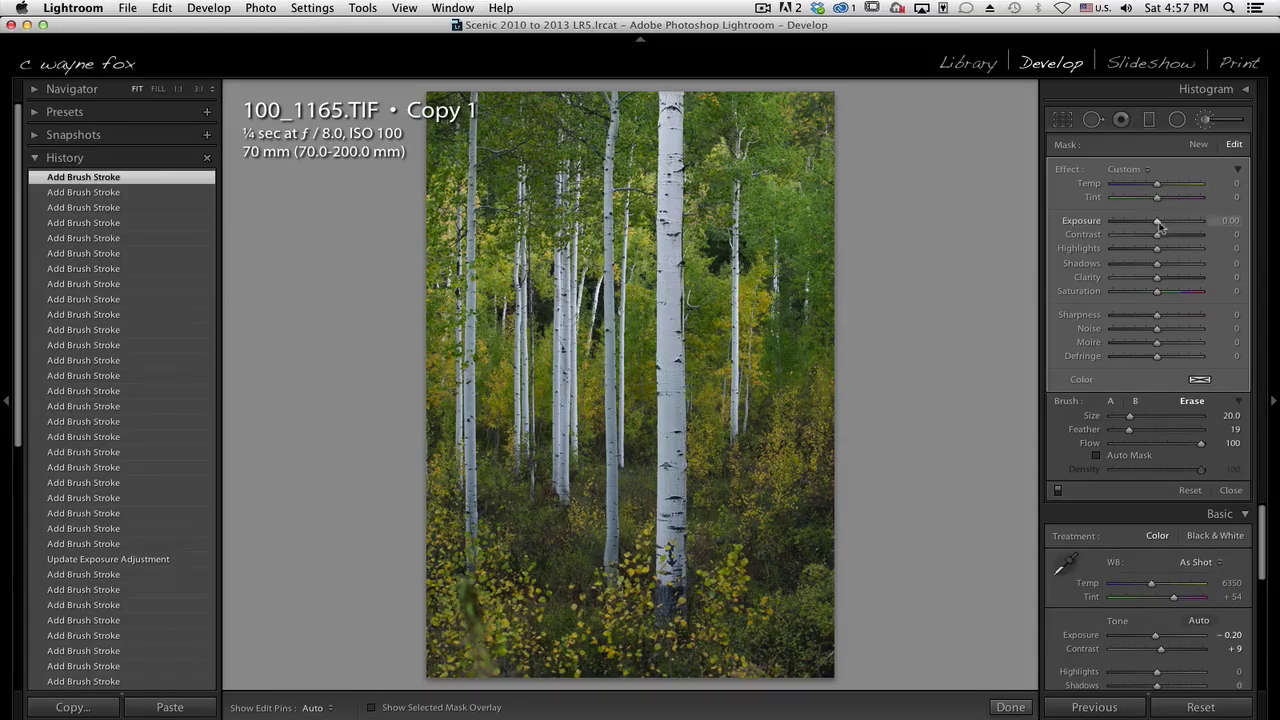
{"action": "left_click_drag", "start_coordinate": [1157, 226], "coordinate": [1160, 226]}
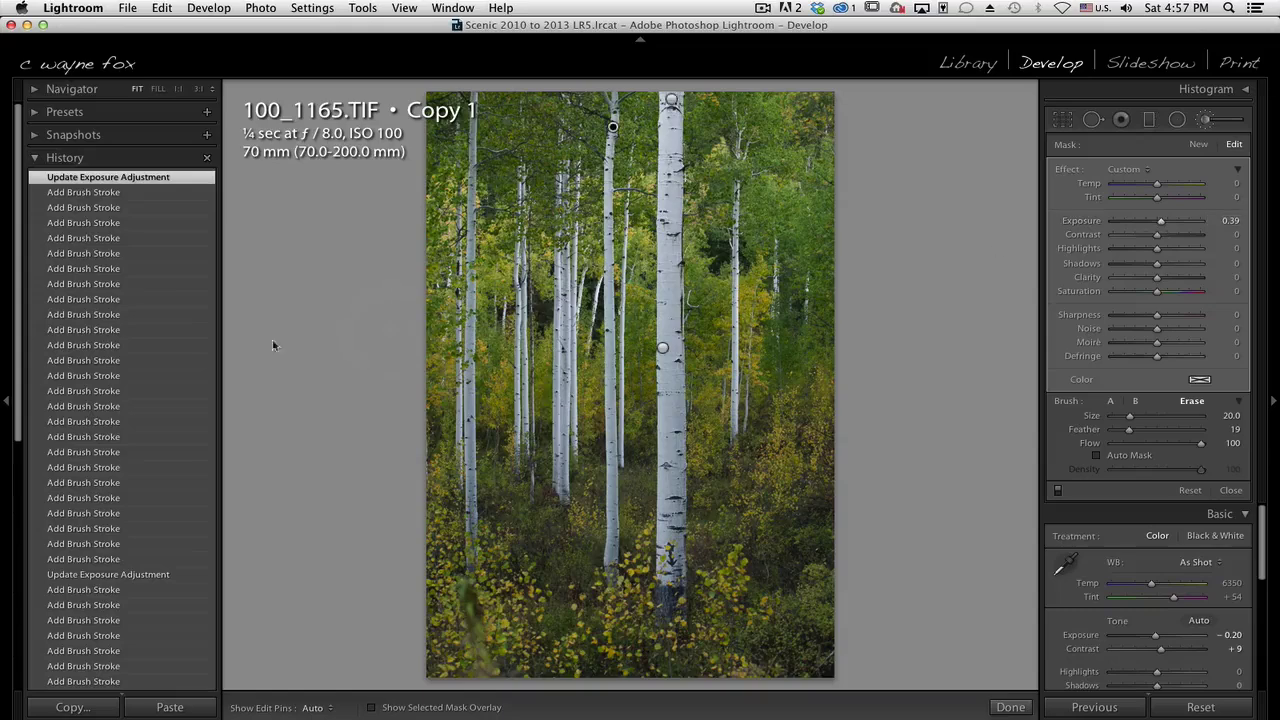
- Compare against the Reset Settings History state, then return to the latest exposure update
{"action": "scroll", "coordinate": [153, 359], "scroll_direction": "down", "scroll_amount": 10}
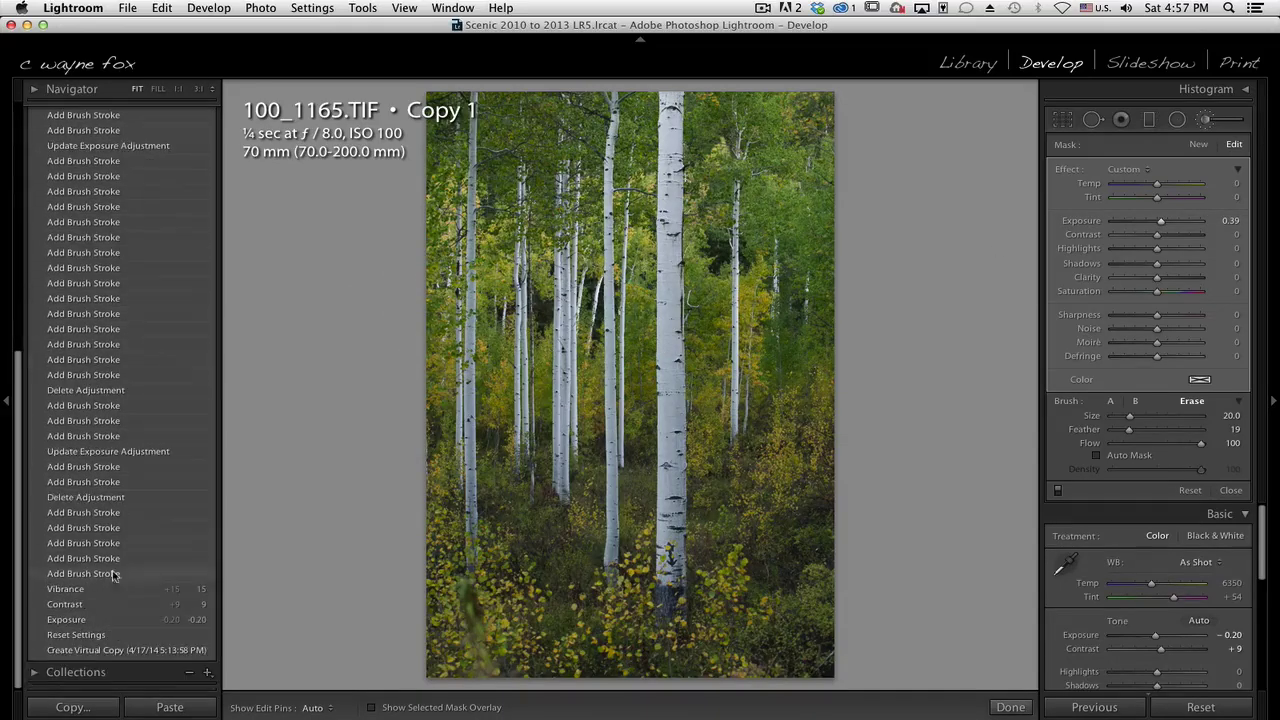
{"action": "left_click", "coordinate": [117, 636]}
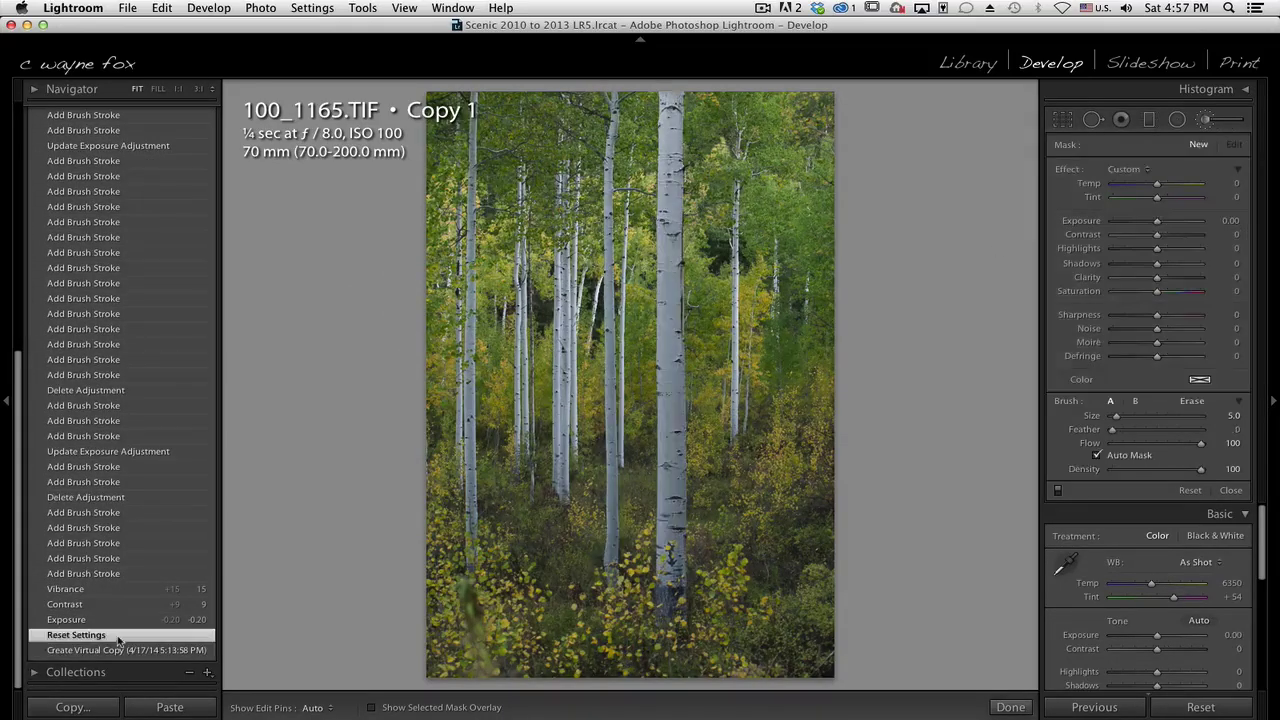
{"action": "scroll", "coordinate": [149, 459], "scroll_direction": "up", "scroll_amount": 10}
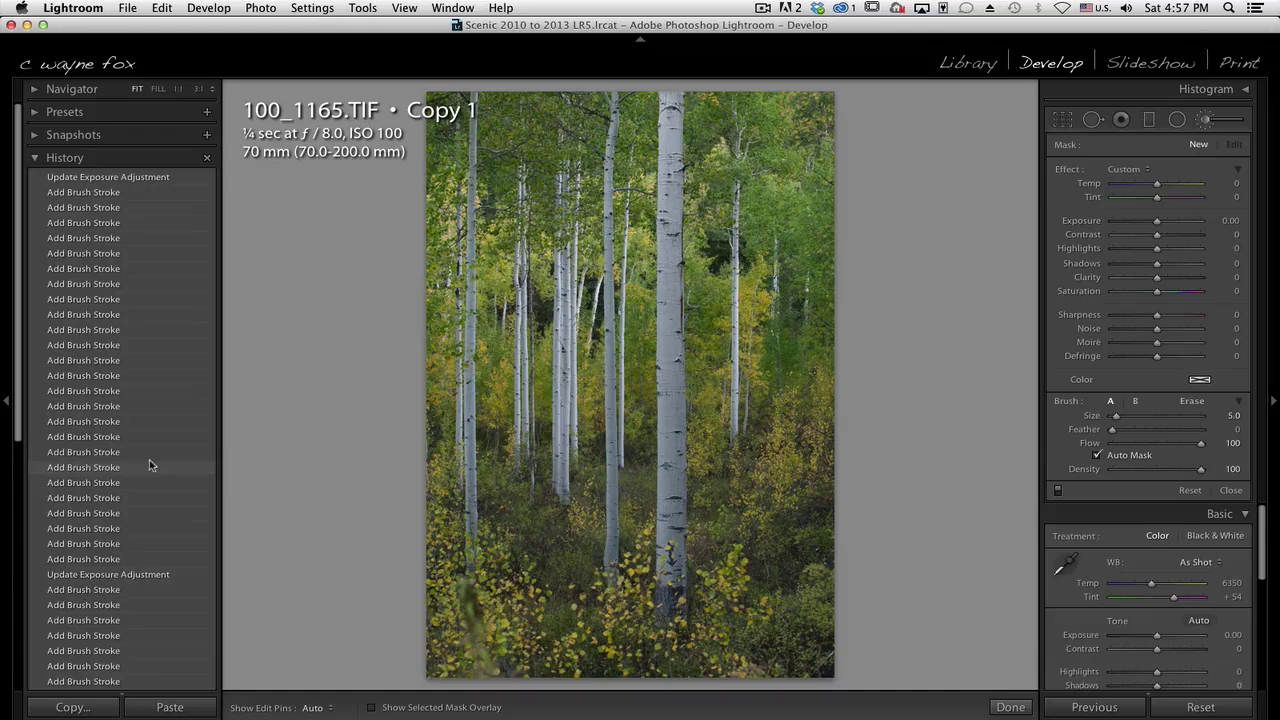
{"action": "left_click", "coordinate": [140, 177]}
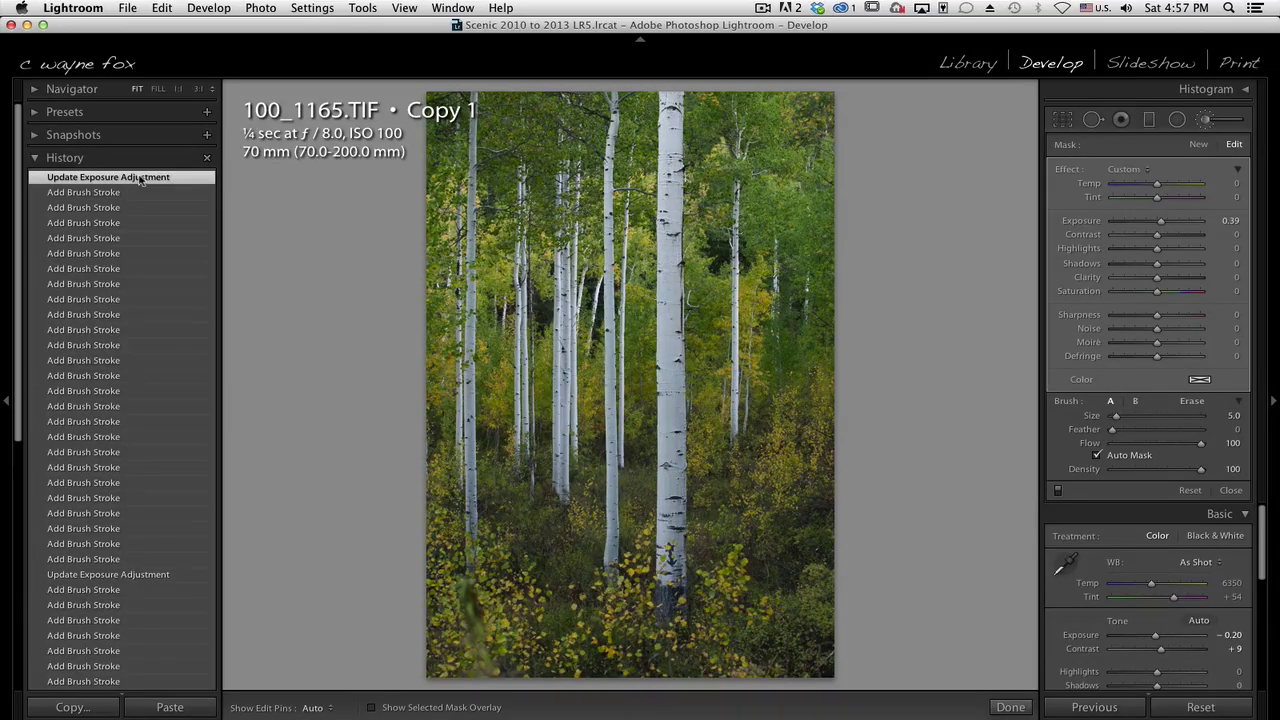
{"action": "key", "text": "shift"}
- With the HSL targeted tool, set Yellow Luminance +36, Green Luminance −28 and Yellow Saturation +35
{"action": "left_click", "coordinate": [1204, 120]}
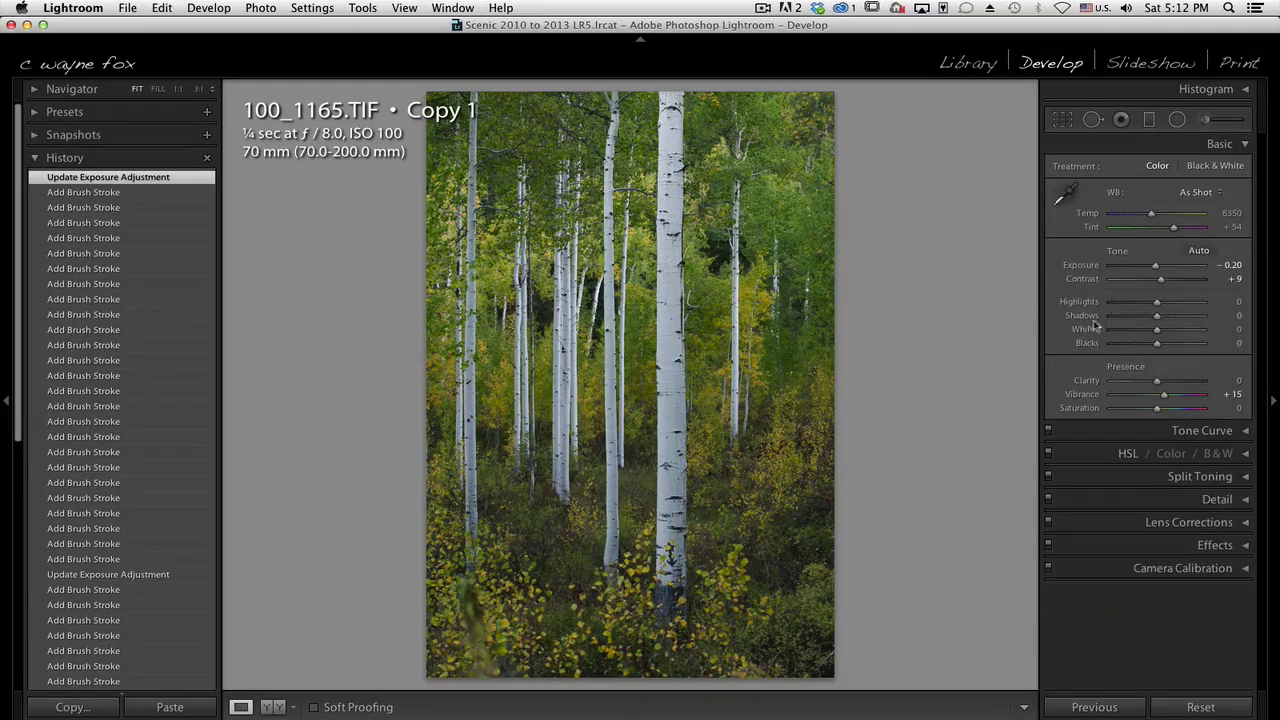
{"action": "left_click", "coordinate": [1229, 149]}
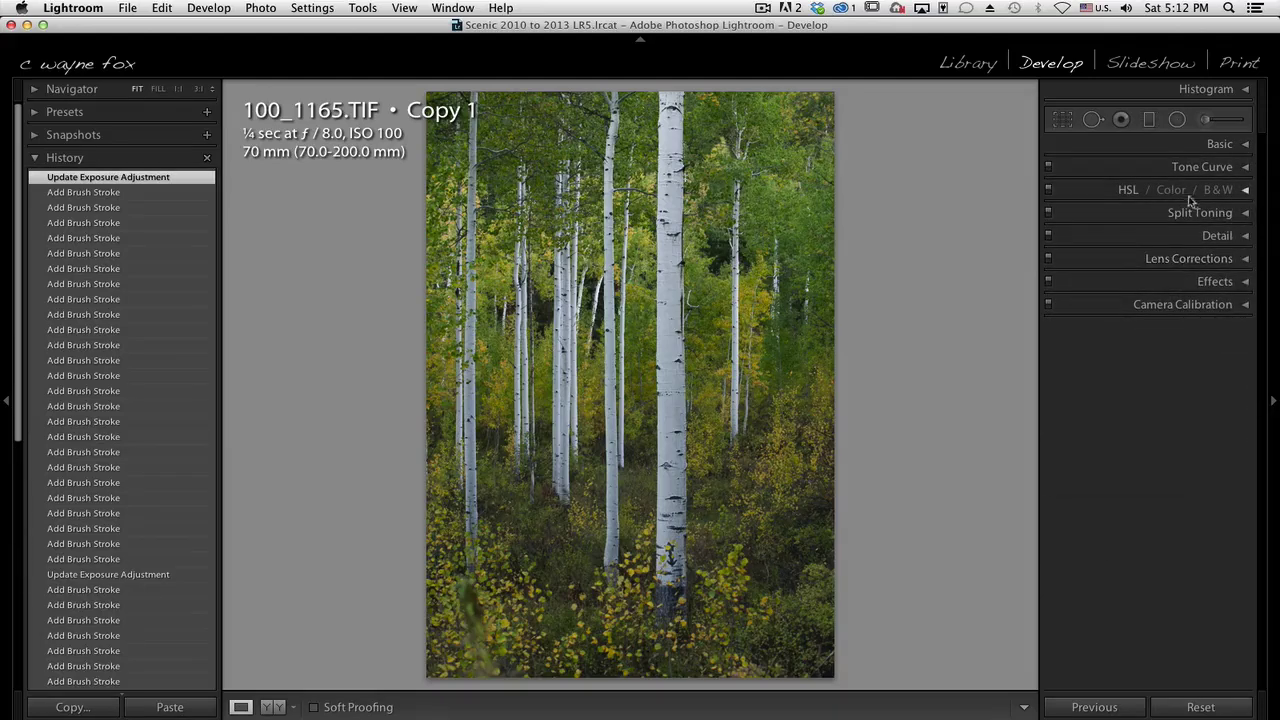
{"action": "left_click", "coordinate": [1246, 192]}
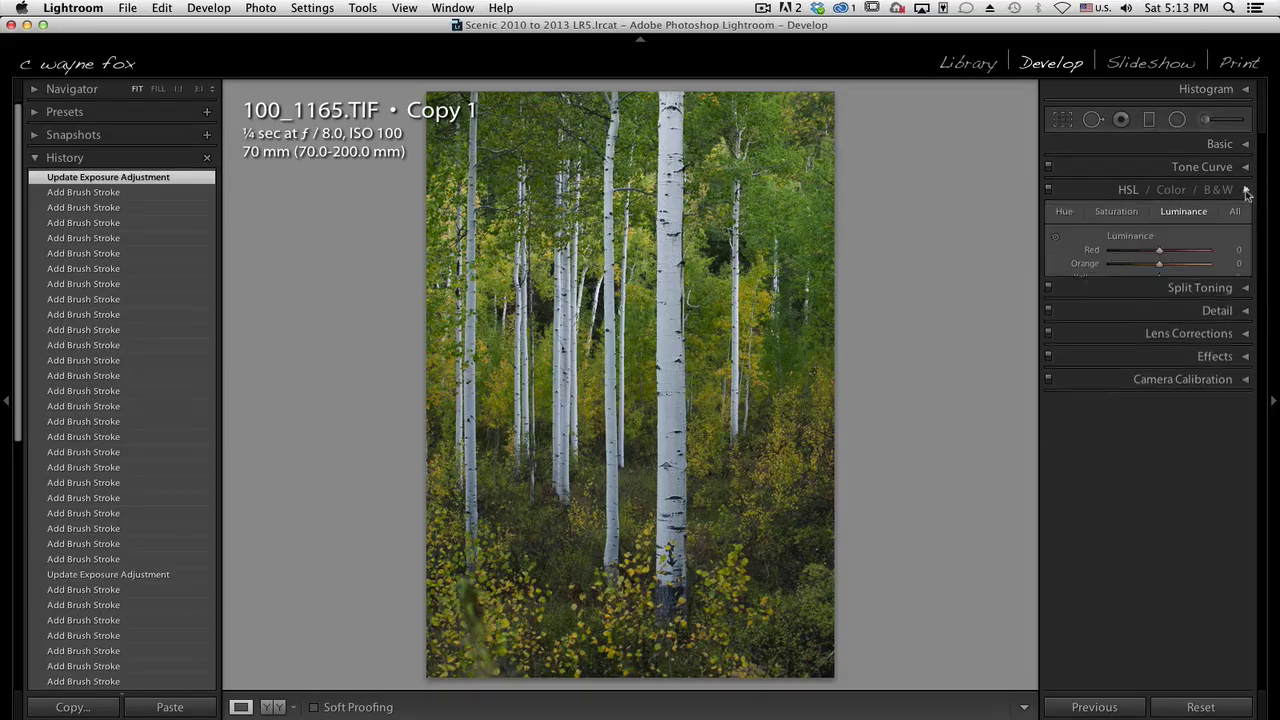
{"action": "left_click", "coordinate": [1060, 237]}
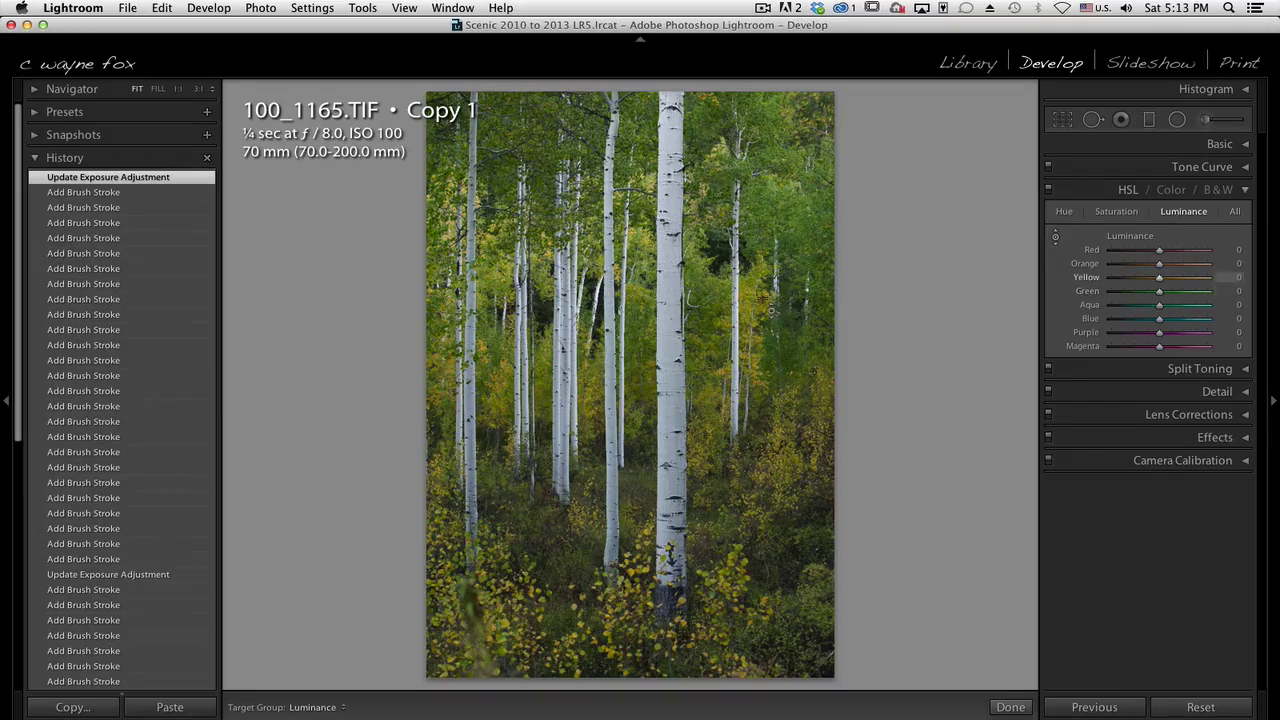
{"action": "left_click_drag", "start_coordinate": [763, 298], "coordinate": [762, 296]}
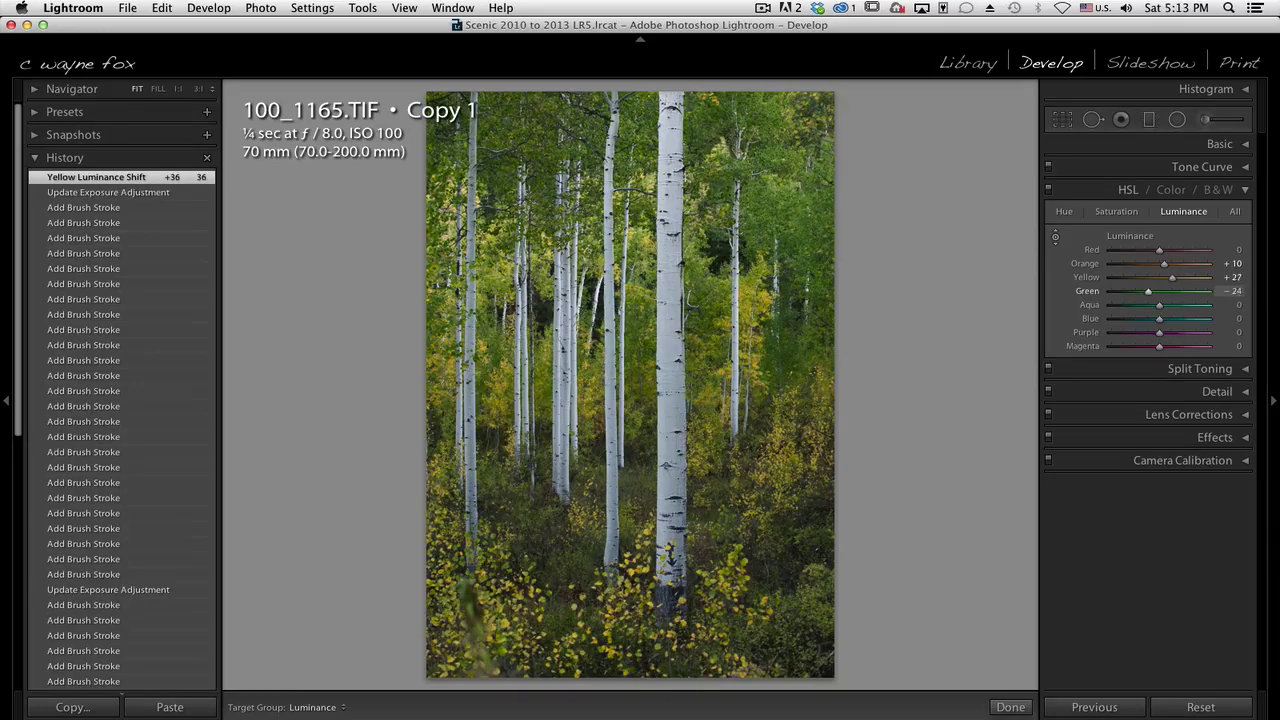
{"action": "left_click", "coordinate": [1105, 216]}
{"action": "left_click_drag", "start_coordinate": [768, 312], "coordinate": [768, 300]}
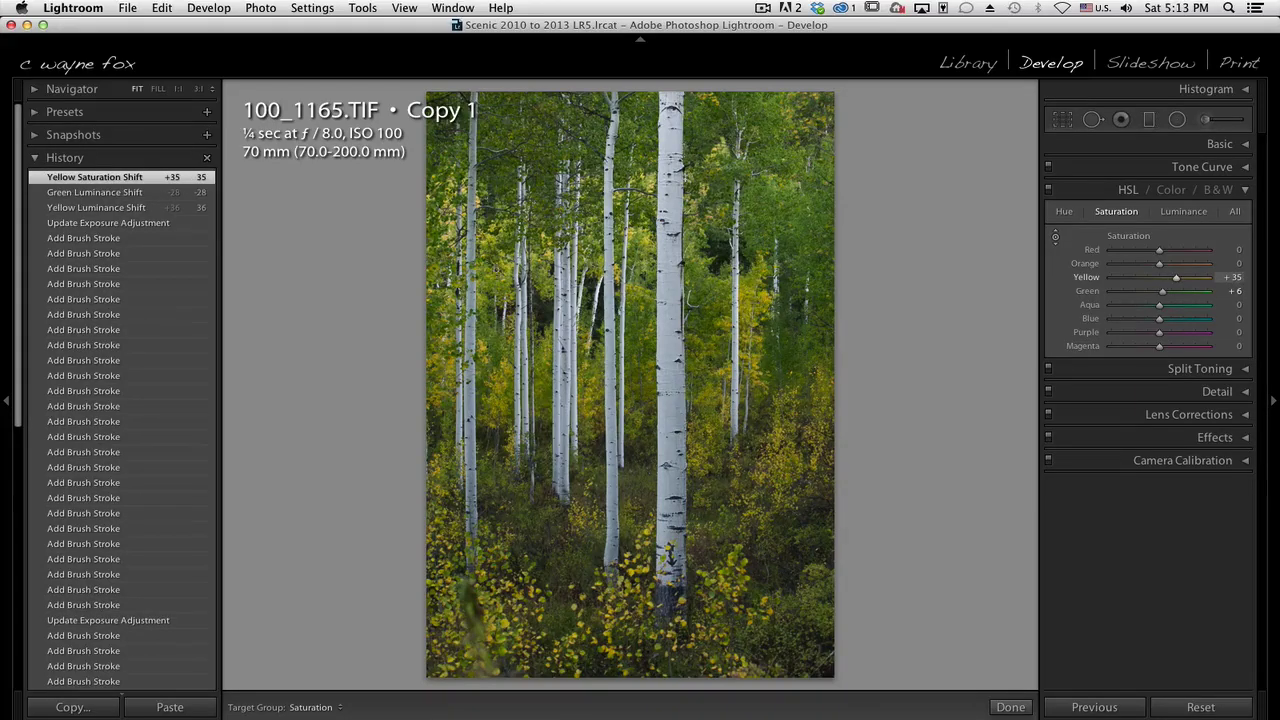
- Toggle History states to compare, ending on the state before the HSL shifts
{"action": "left_click", "coordinate": [132, 224]}
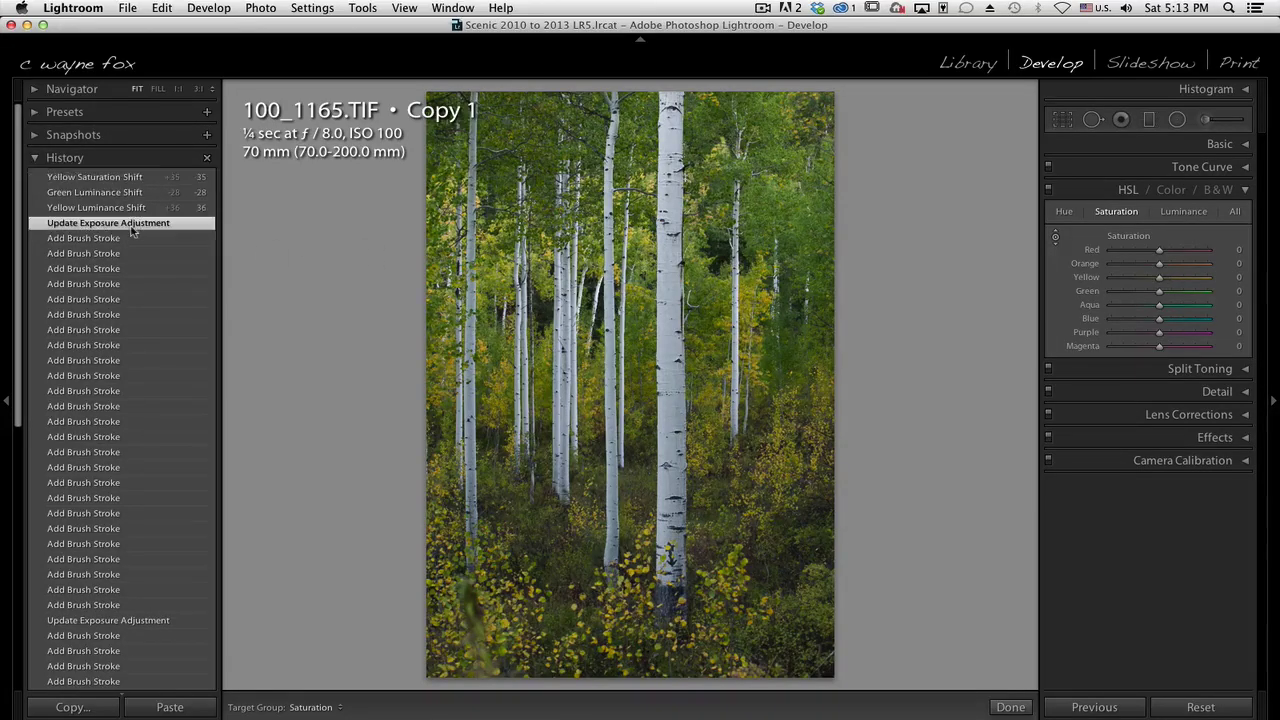
{"action": "left_click", "coordinate": [130, 179]}
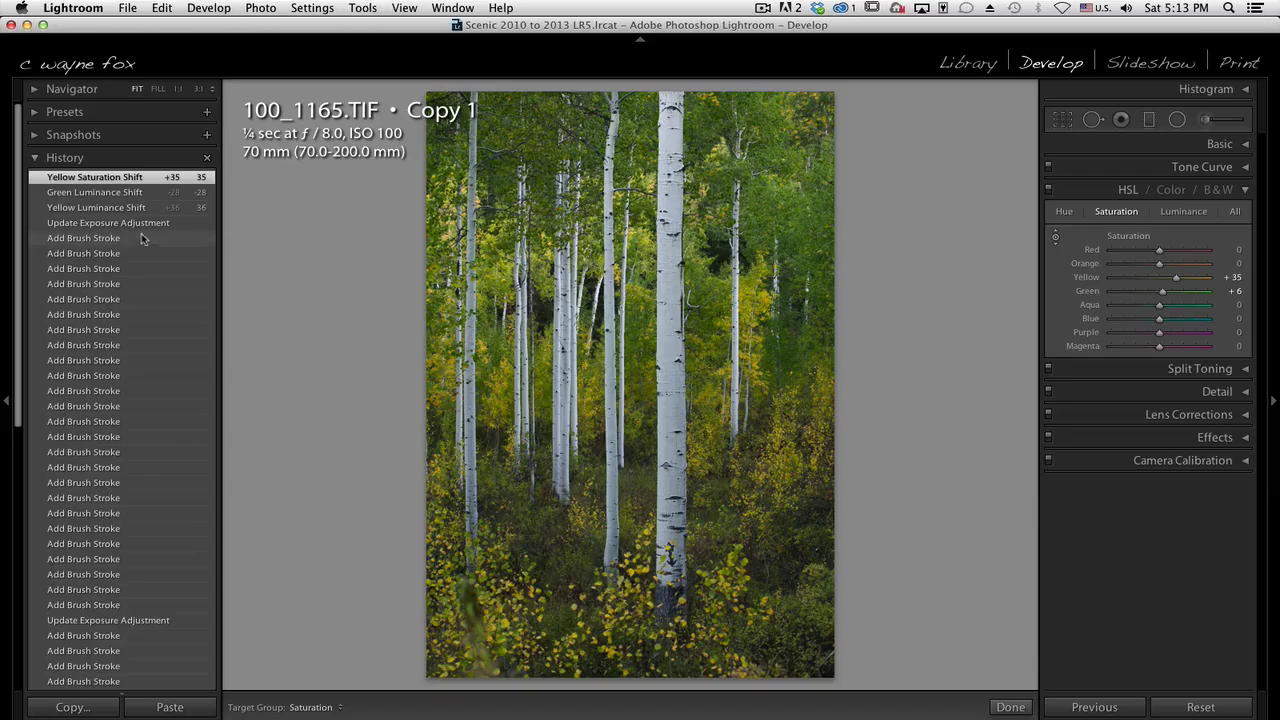
{"action": "left_click", "coordinate": [141, 223]}
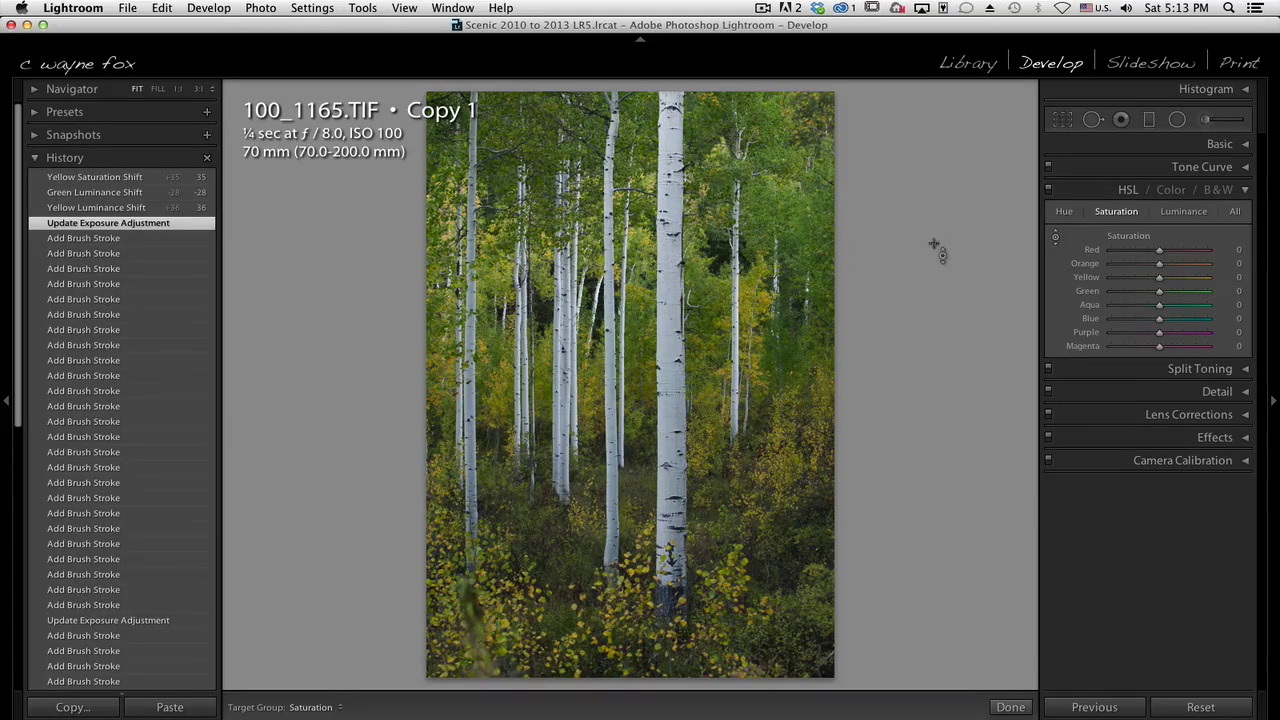
- With a size-100 Adjustment Brush and red overlay, paint the aspen foliage and lower-left undergrowth
{"action": "left_click", "coordinate": [1206, 120]}
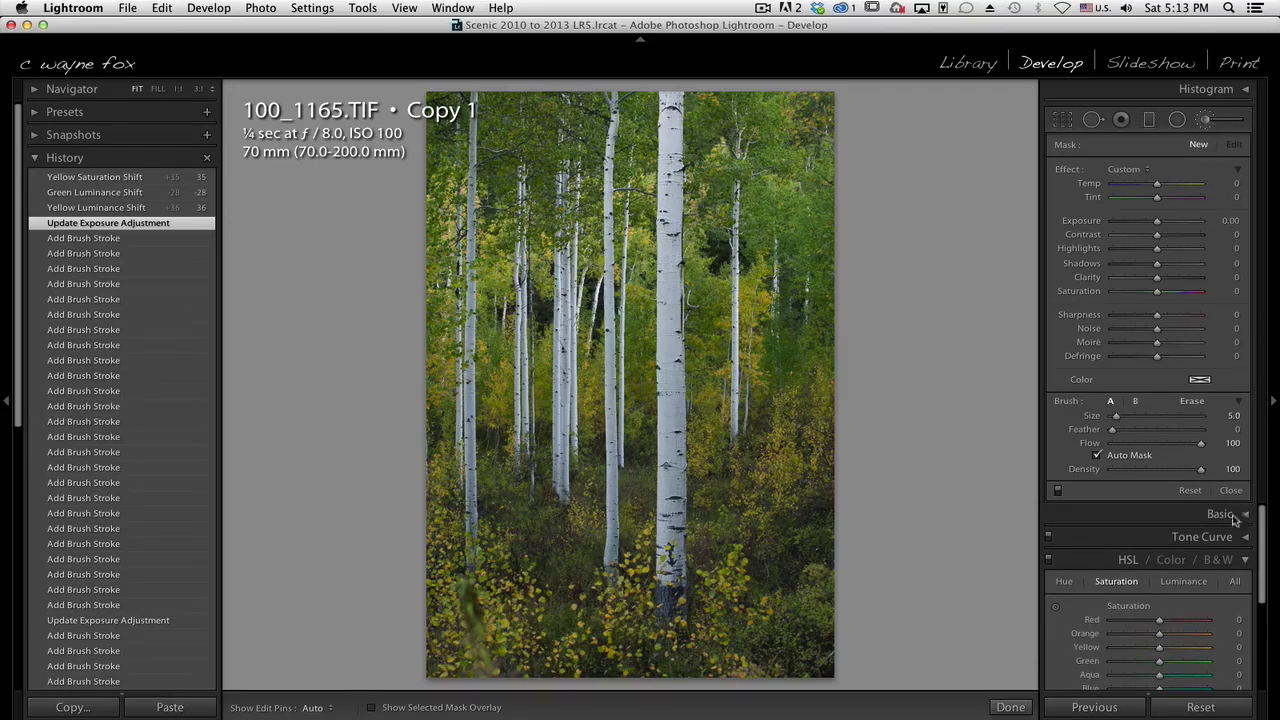
{"action": "left_click", "coordinate": [1245, 562]}
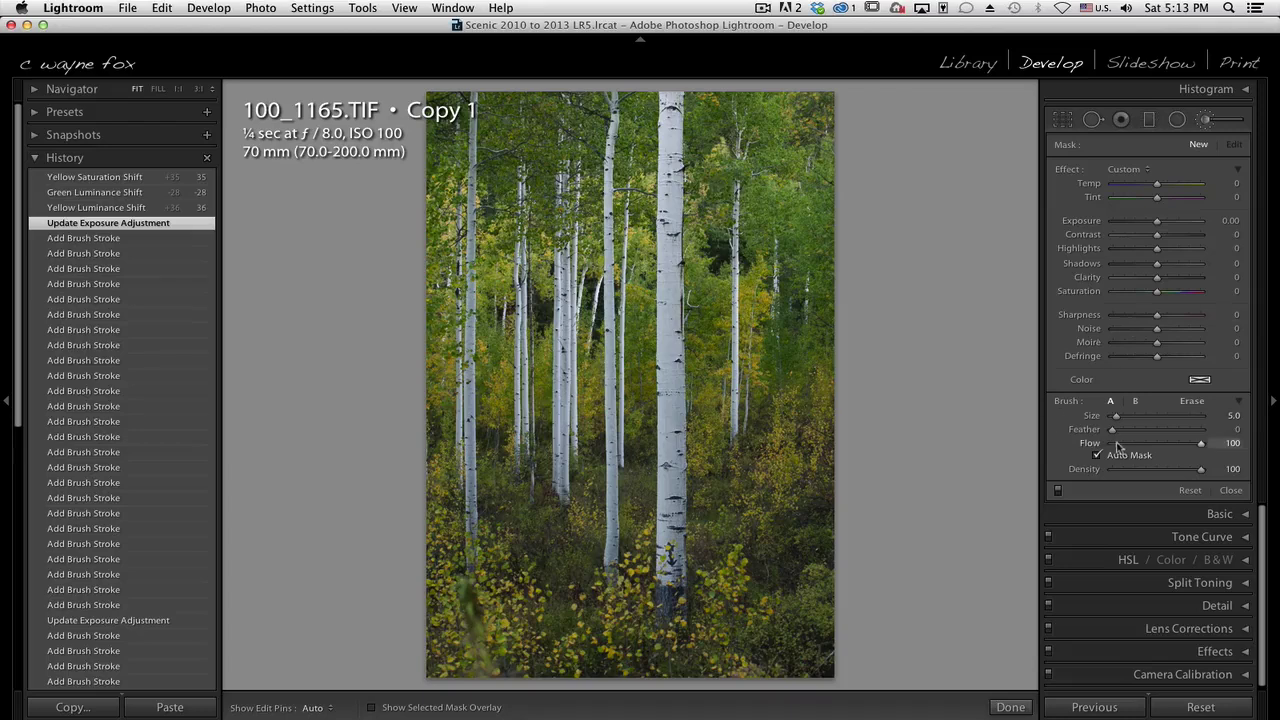
{"action": "left_click_drag", "start_coordinate": [1117, 417], "coordinate": [1212, 417]}
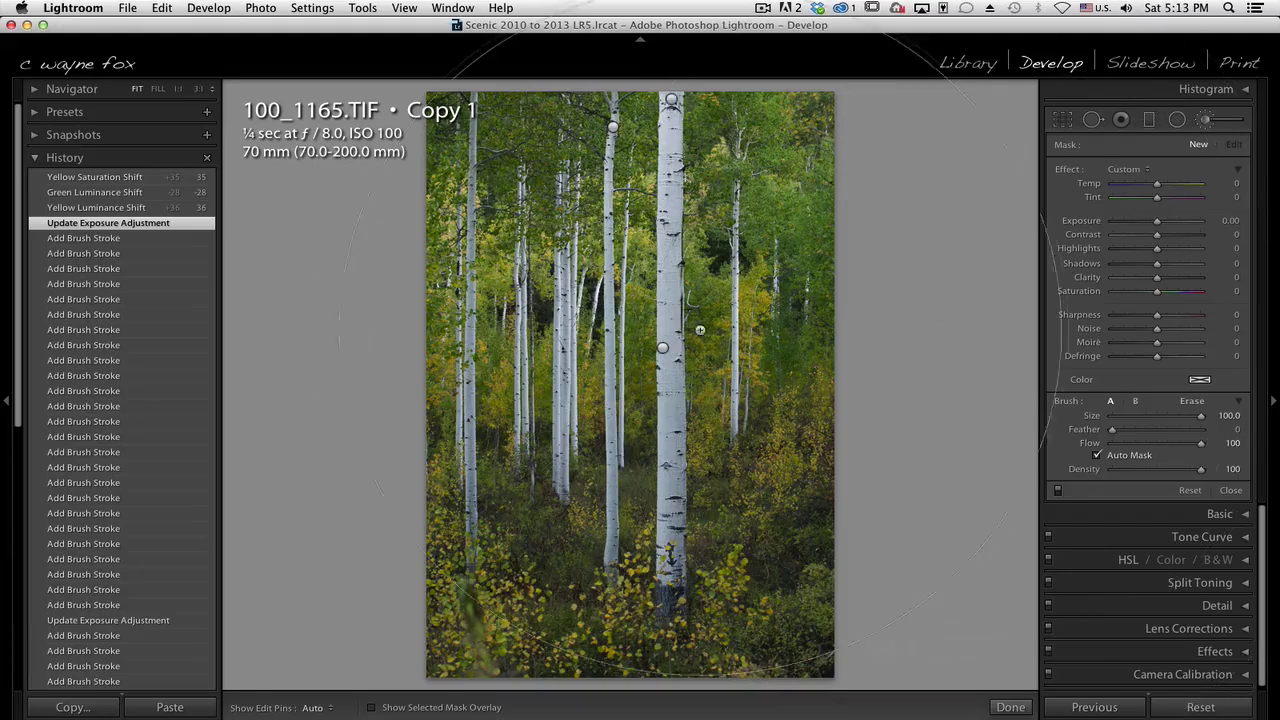
{"action": "key", "text": "o"}
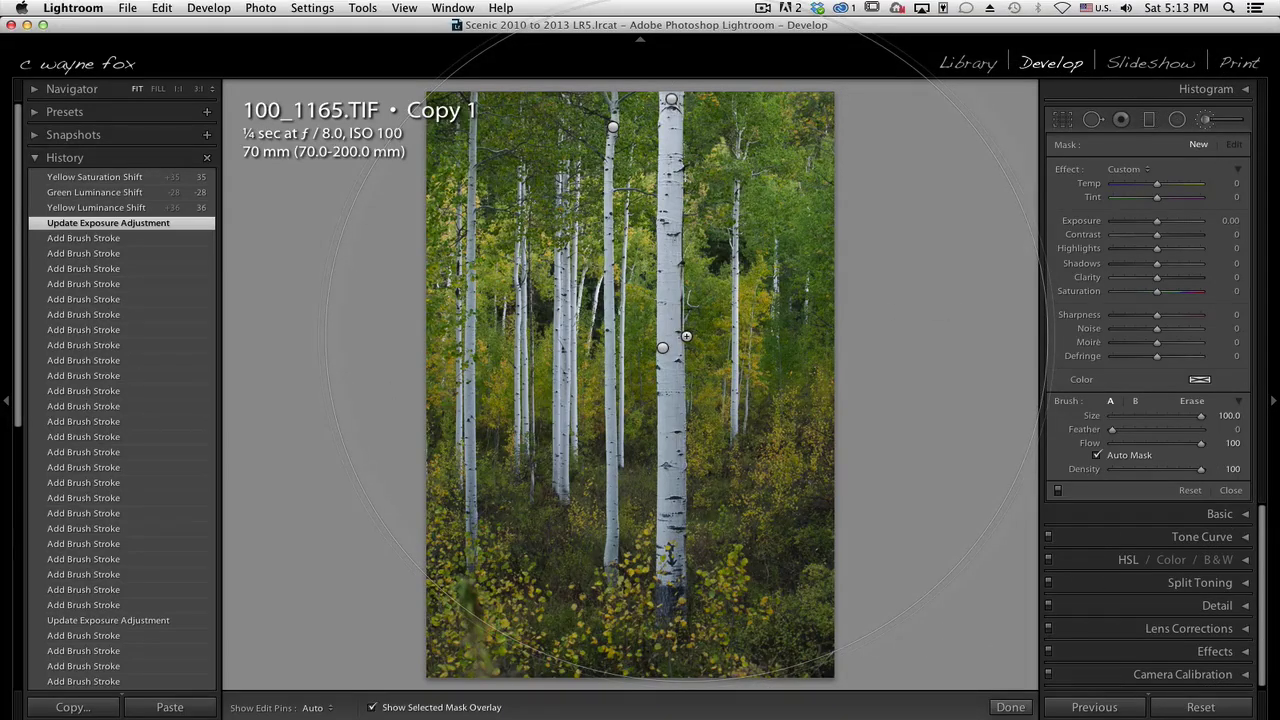
{"action": "left_click", "coordinate": [762, 299]}
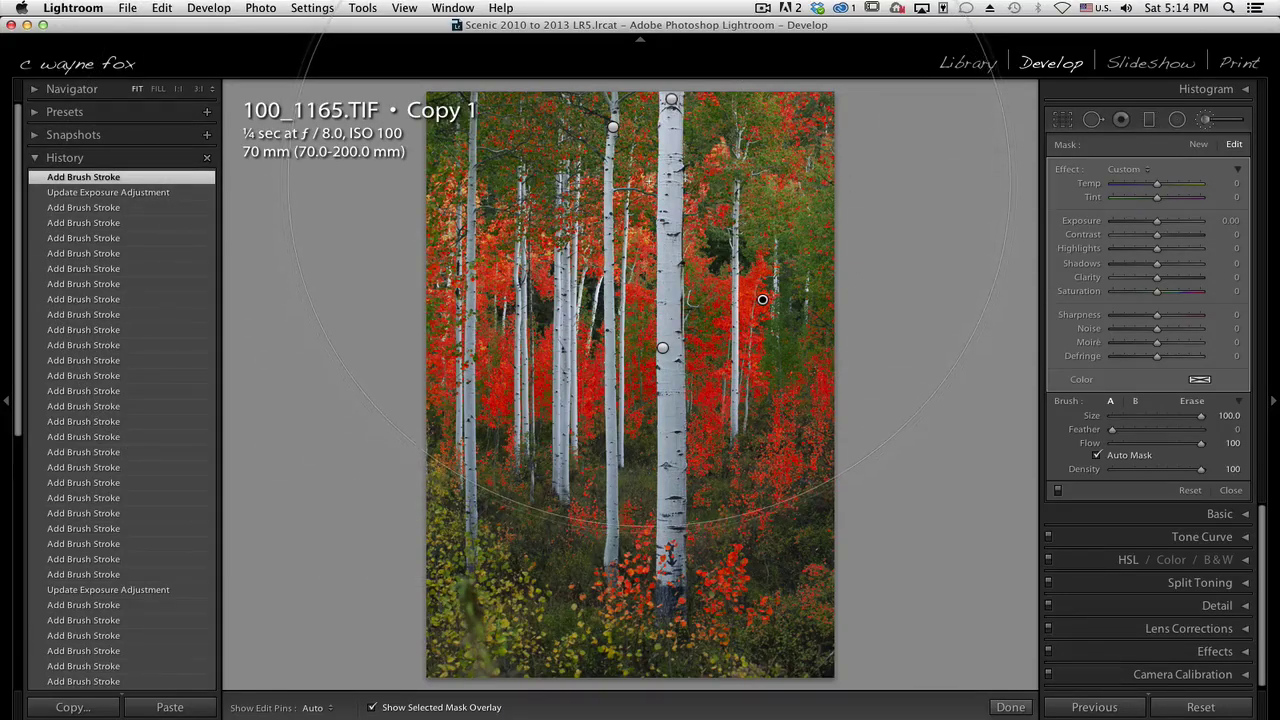
{"action": "left_click", "coordinate": [650, 165]}
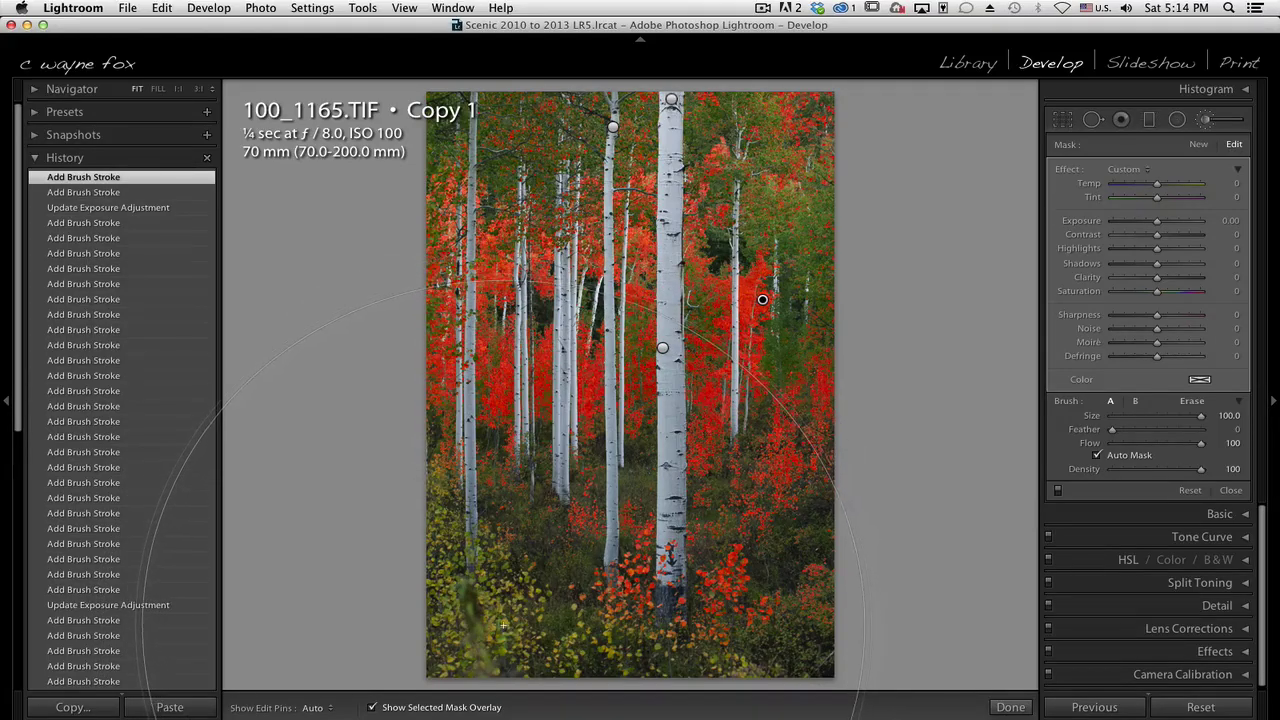
{"action": "left_click", "coordinate": [504, 624]}
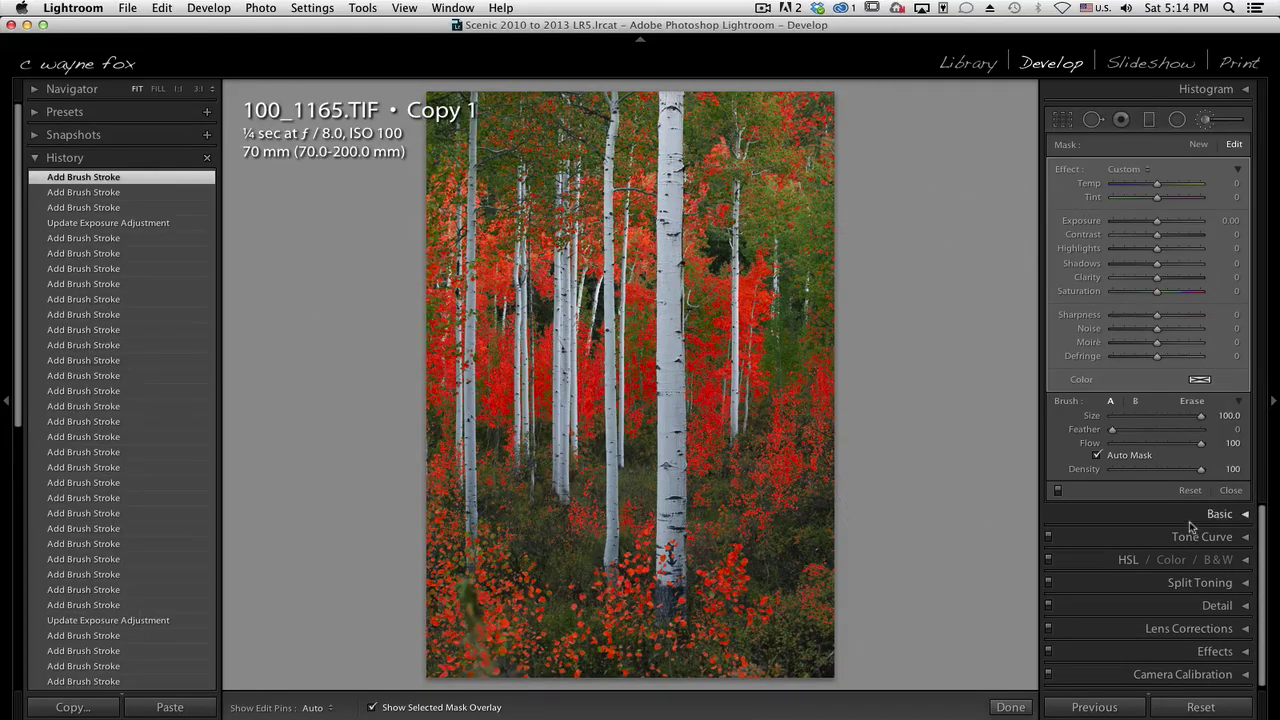
- Check mask coverage by desaturating the whole photo, then reset Saturation to zero
{"action": "left_click", "coordinate": [1245, 516]}
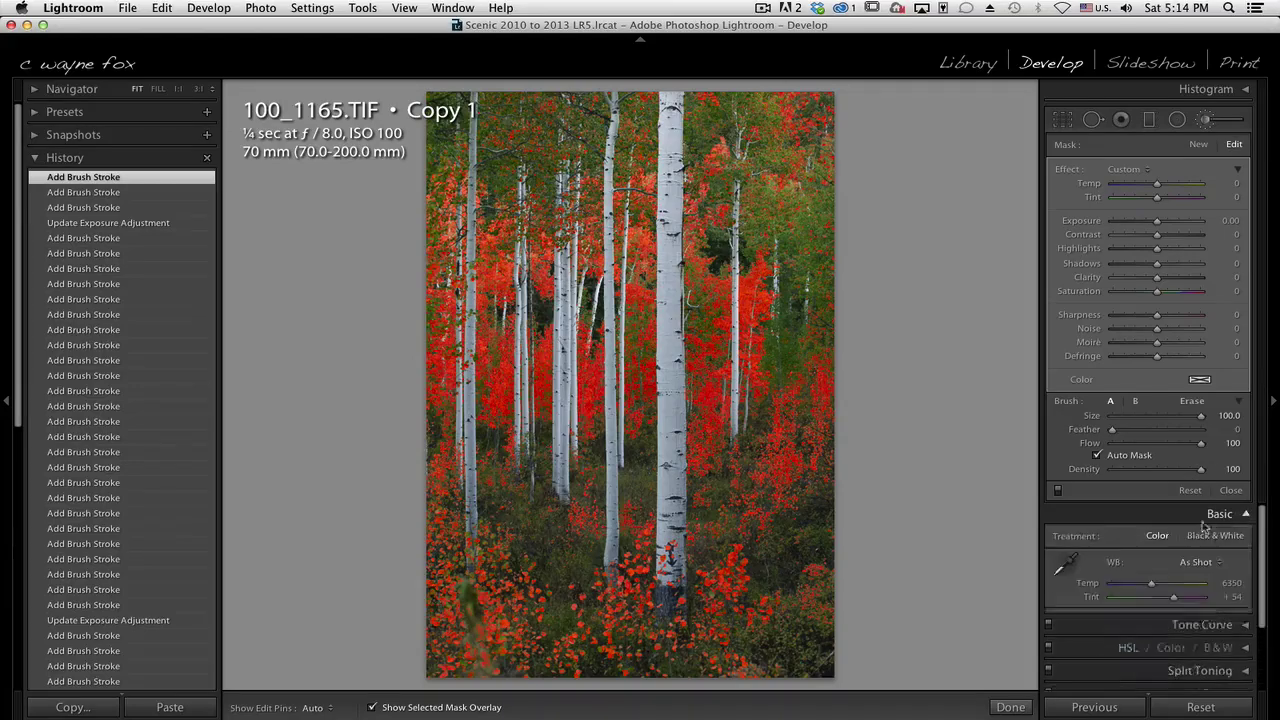
{"action": "scroll", "coordinate": [1159, 522], "scroll_direction": "down", "scroll_amount": 5}
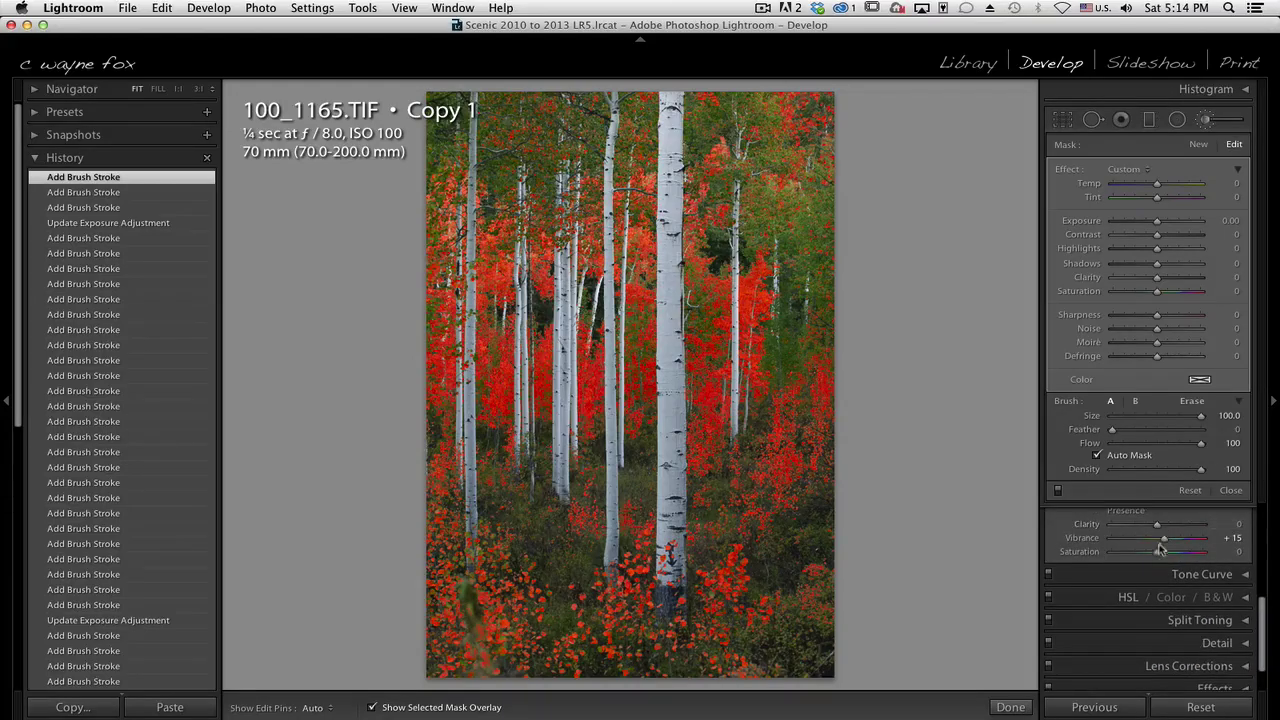
{"action": "left_click_drag", "start_coordinate": [1157, 552], "coordinate": [1048, 560]}
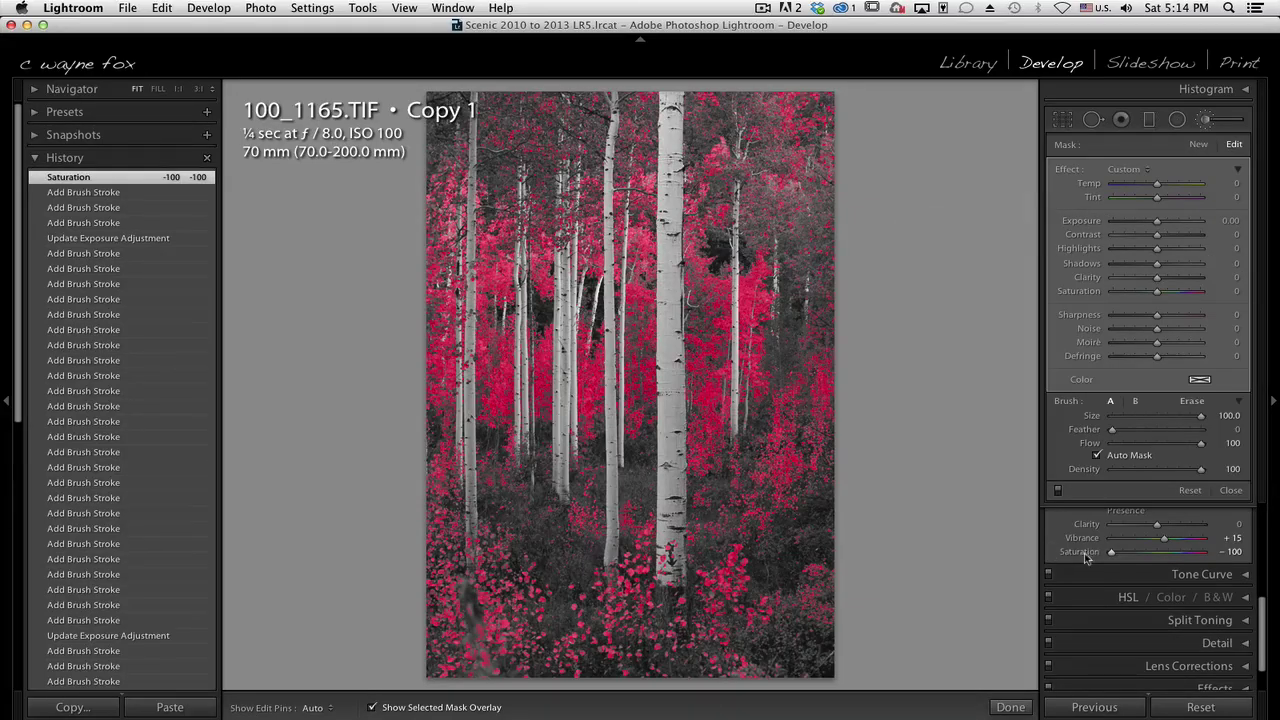
{"action": "double_click", "coordinate": [1084, 555]}
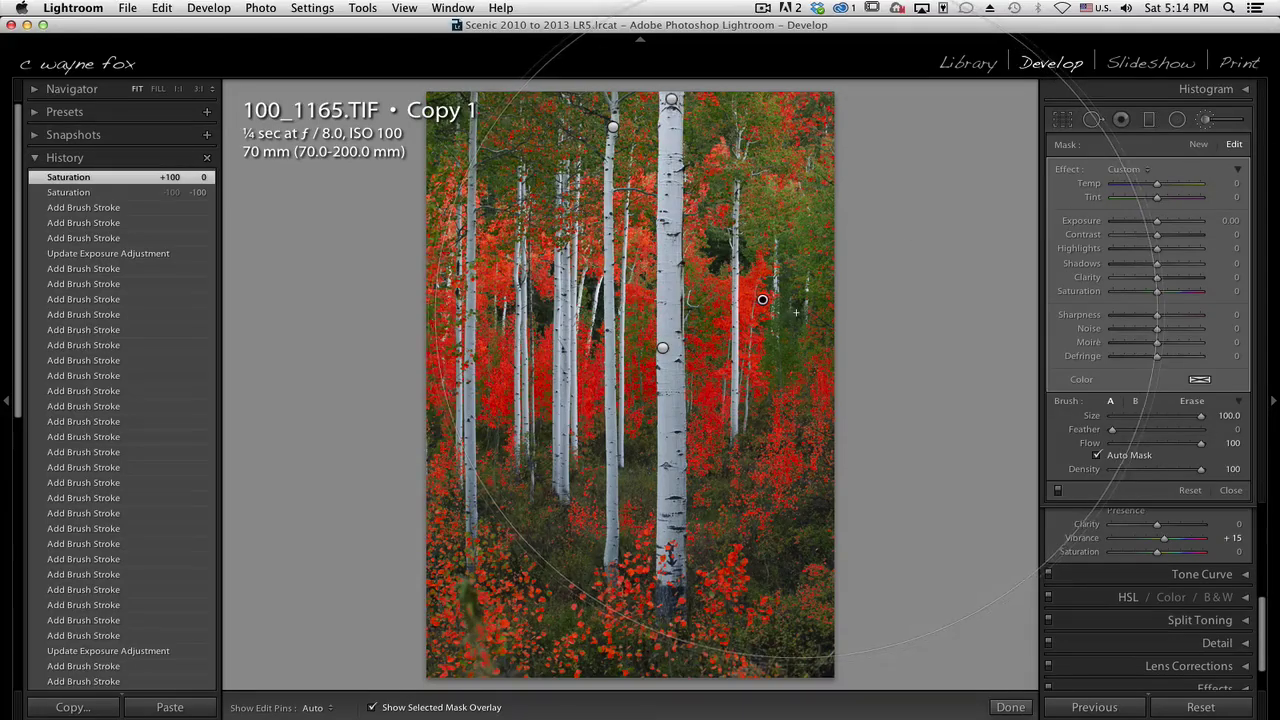
- Give the foliage mask Temp 12 and Saturation 14, then begin a new mask
{"action": "key", "text": "o"}
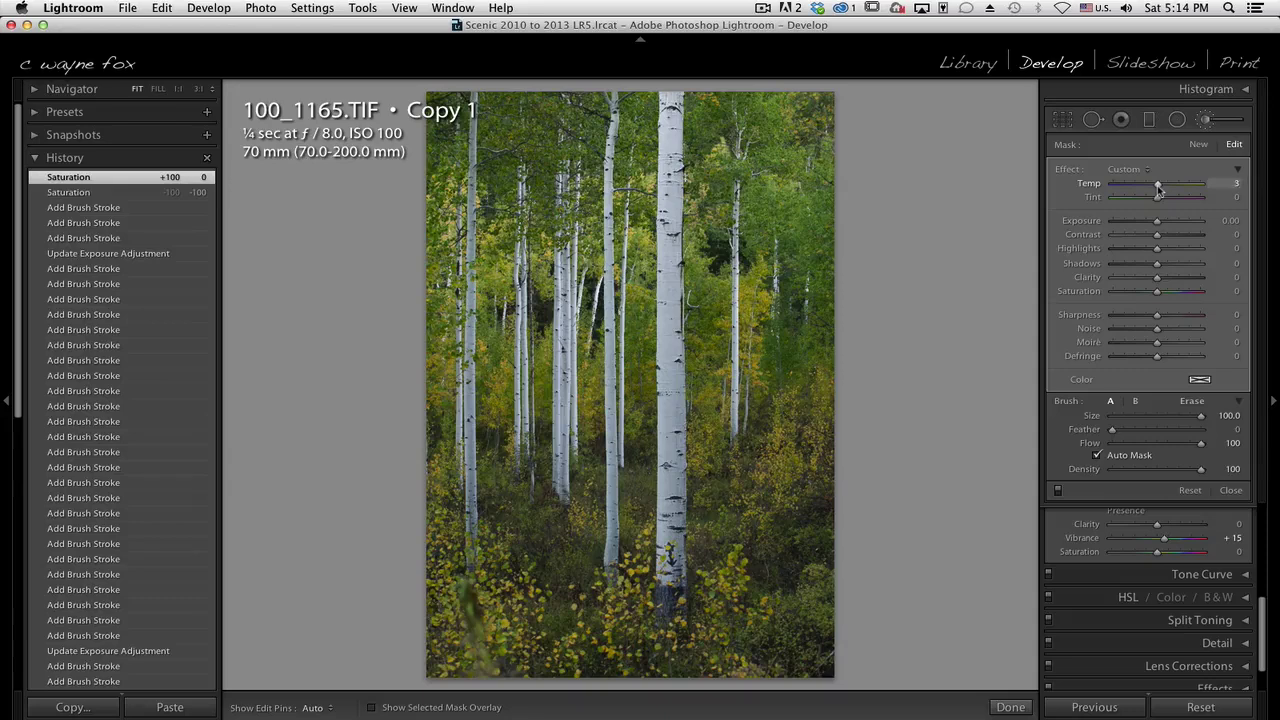
{"action": "left_click_drag", "start_coordinate": [1158, 190], "coordinate": [1161, 222]}
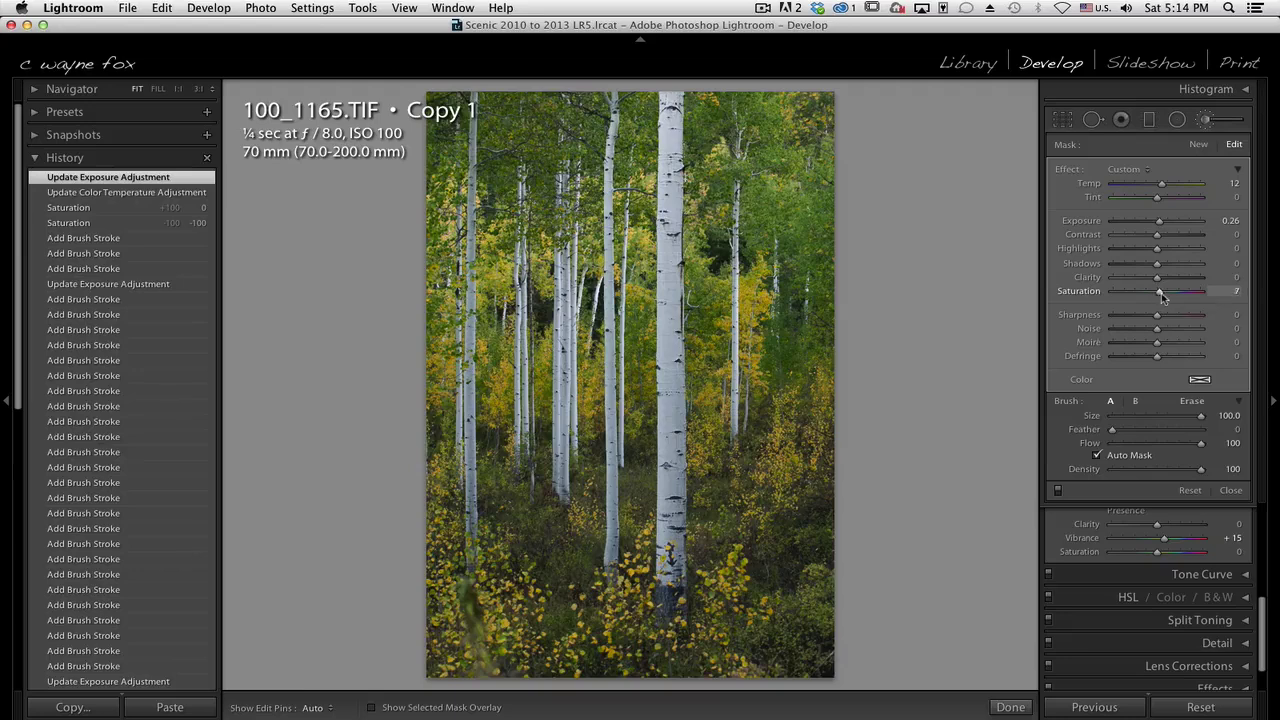
{"action": "left_click_drag", "start_coordinate": [1161, 293], "coordinate": [1166, 297]}
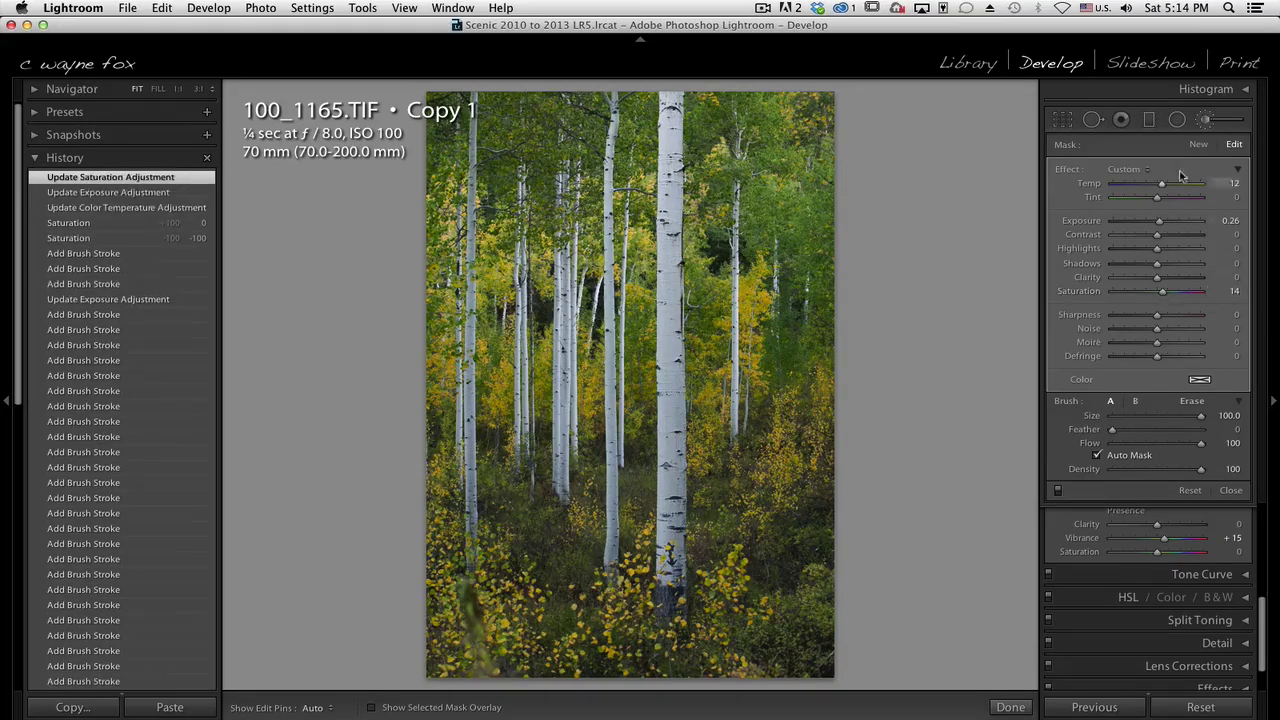
{"action": "left_click", "coordinate": [1198, 144]}
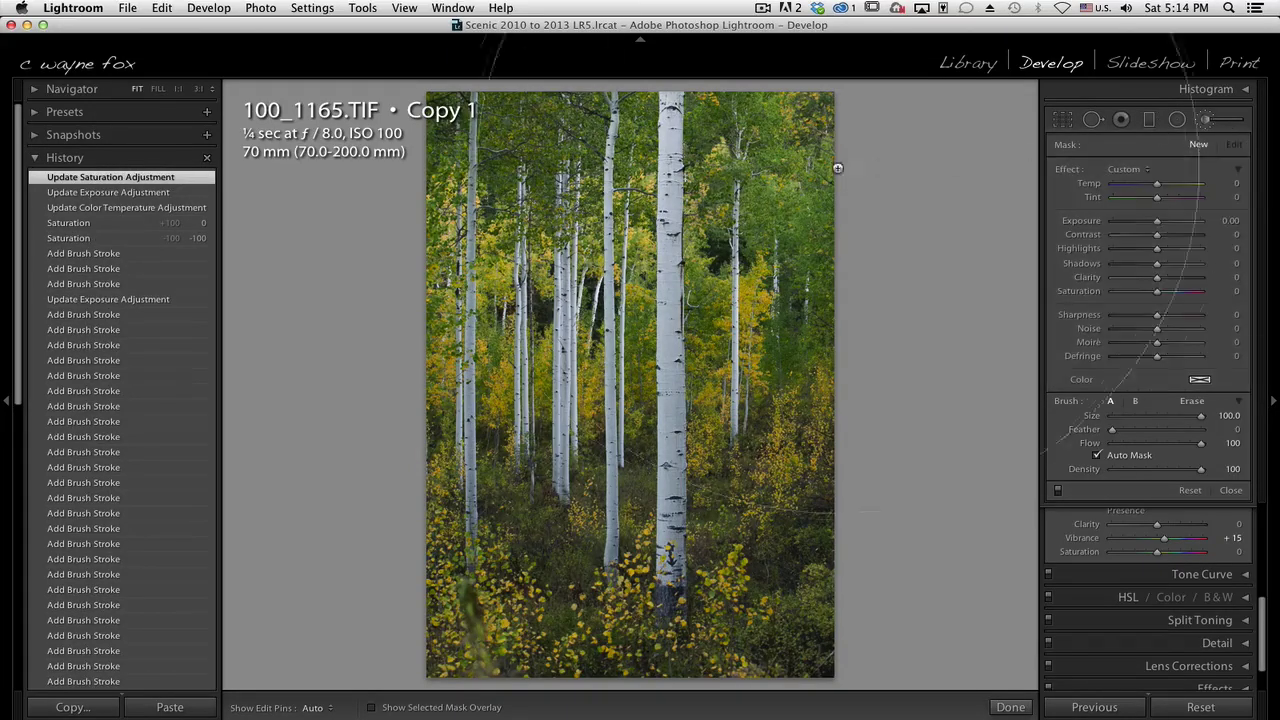
- Paint the second mask across the lower and middle foliage with the overlay shown
{"action": "left_click", "coordinate": [713, 196]}
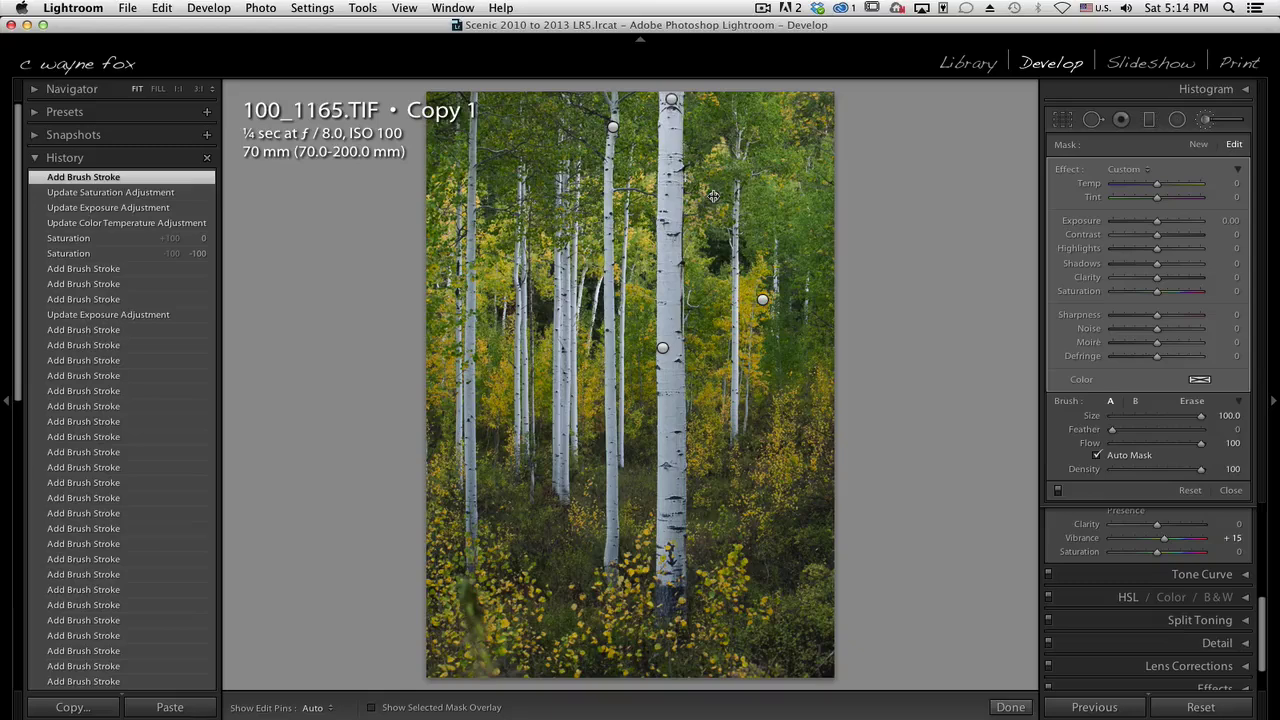
{"action": "key", "text": "o"}
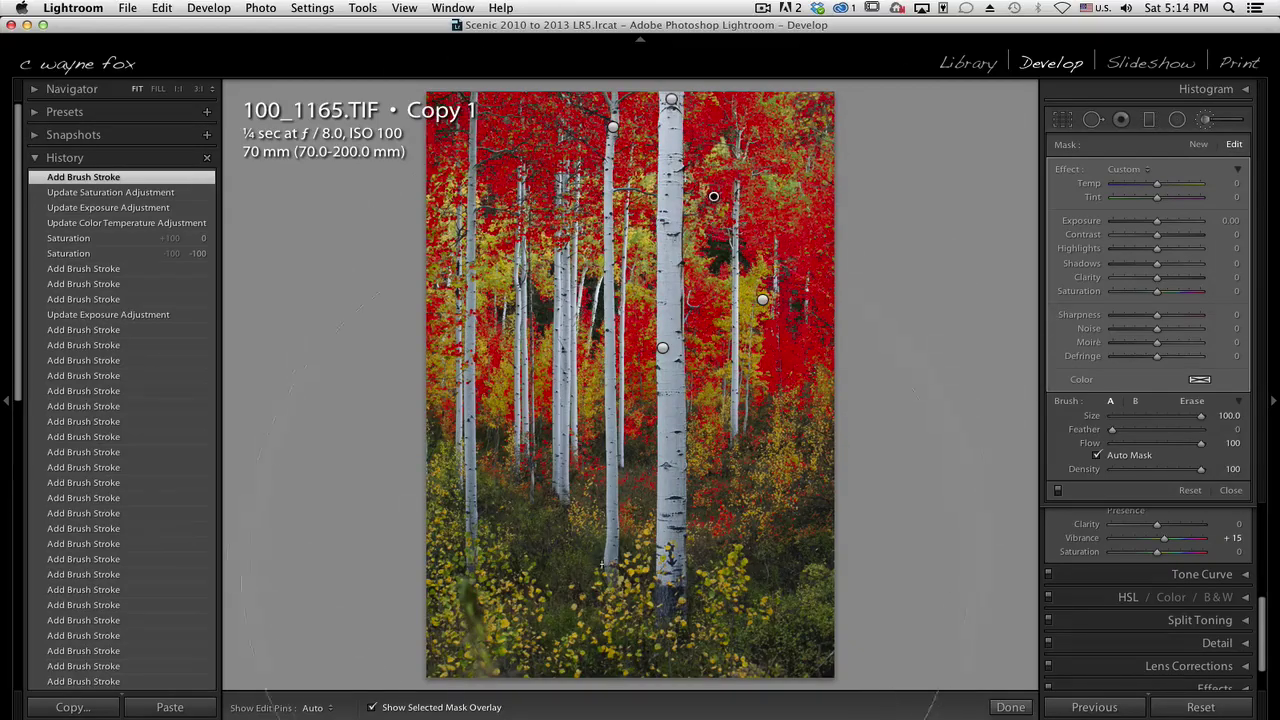
{"action": "left_click_drag", "start_coordinate": [602, 564], "coordinate": [777, 436]}
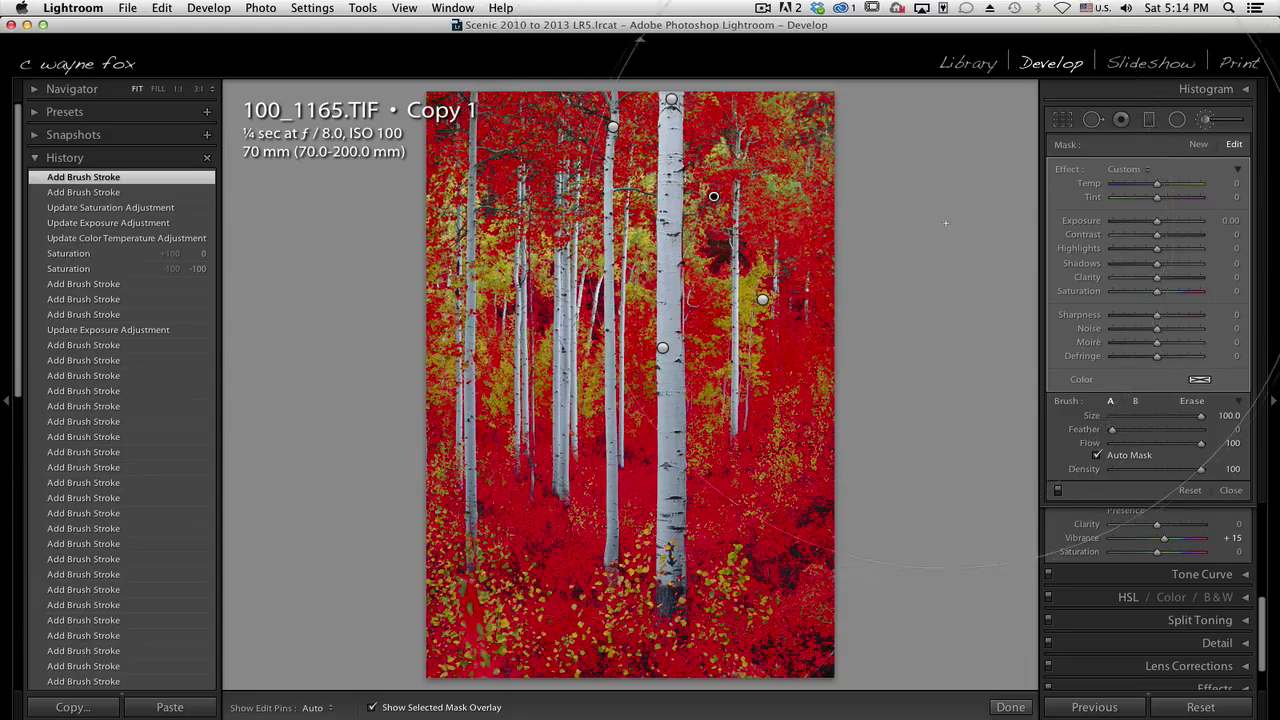
- Set the second mask to Exposure −0.20 and Saturation 22, then preview the pre-brush History state
{"action": "key", "text": "o"}
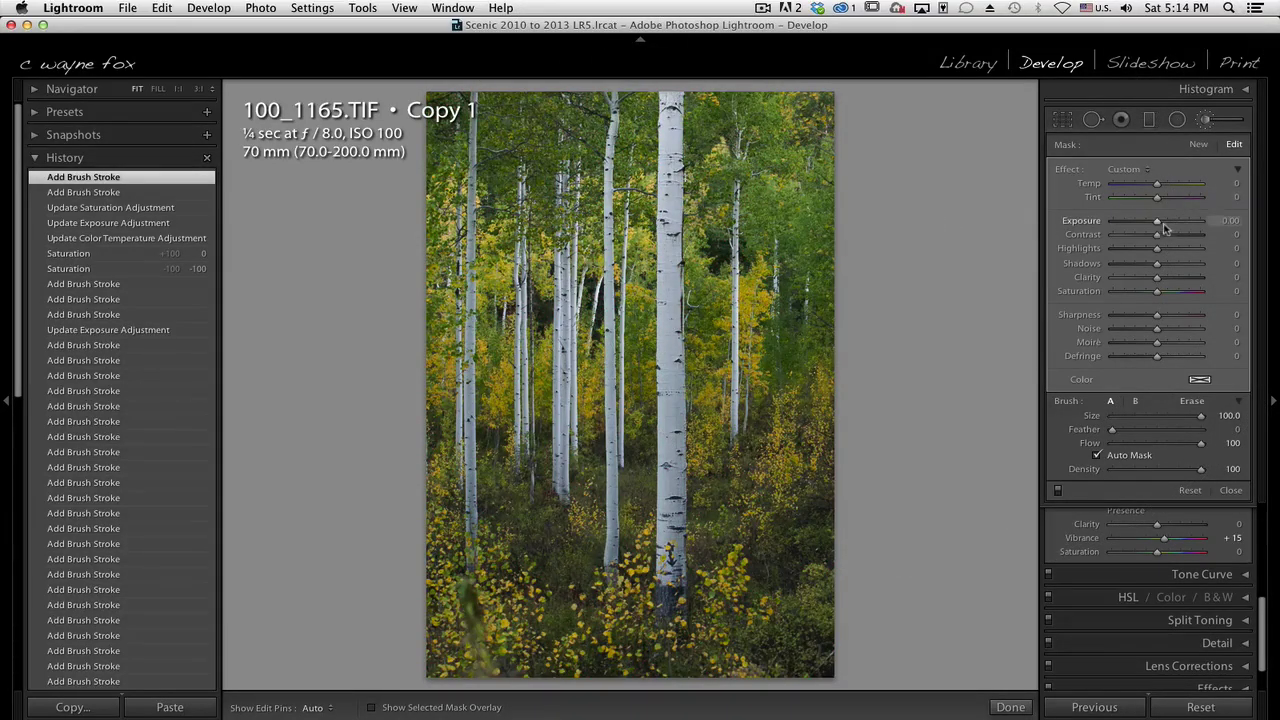
{"action": "left_click_drag", "start_coordinate": [1158, 224], "coordinate": [1155, 225]}
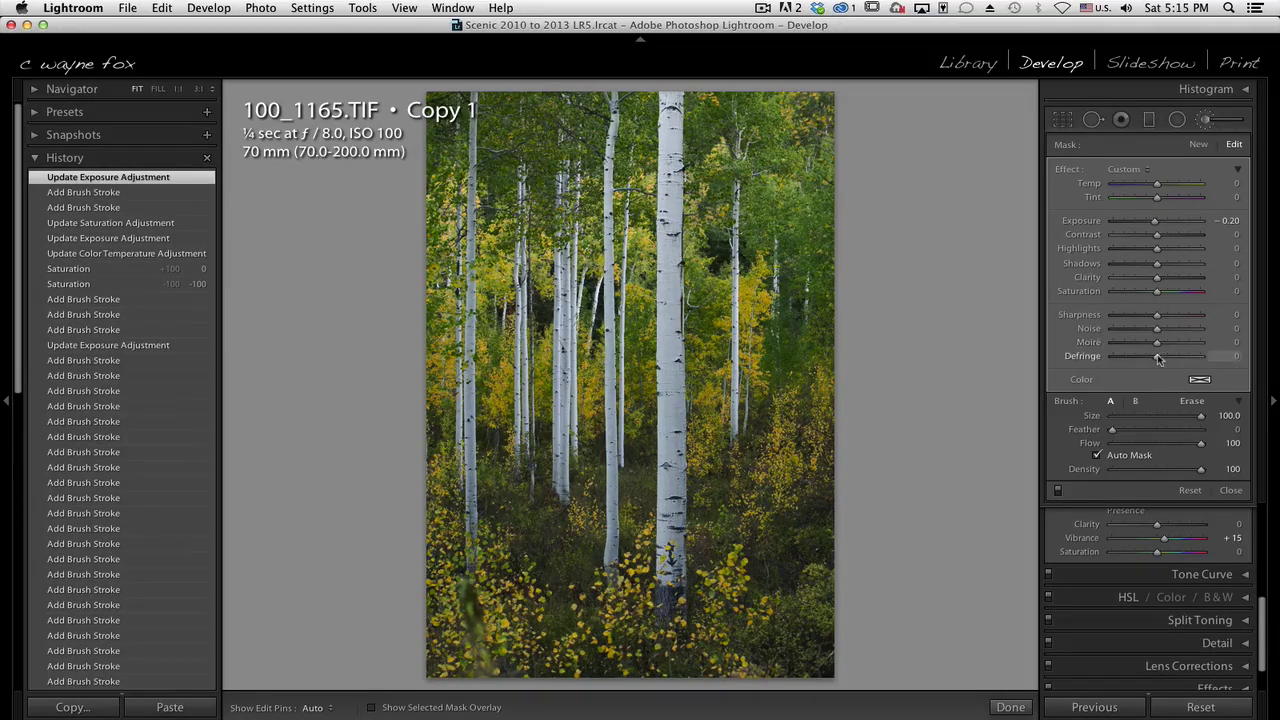
{"action": "mouse_move", "coordinate": [1159, 295]}
{"action": "left_mouse_down"}
{"action": "mouse_move", "coordinate": [1136, 297]}
{"action": "mouse_move", "coordinate": [1170, 294]}
{"action": "left_mouse_up"}
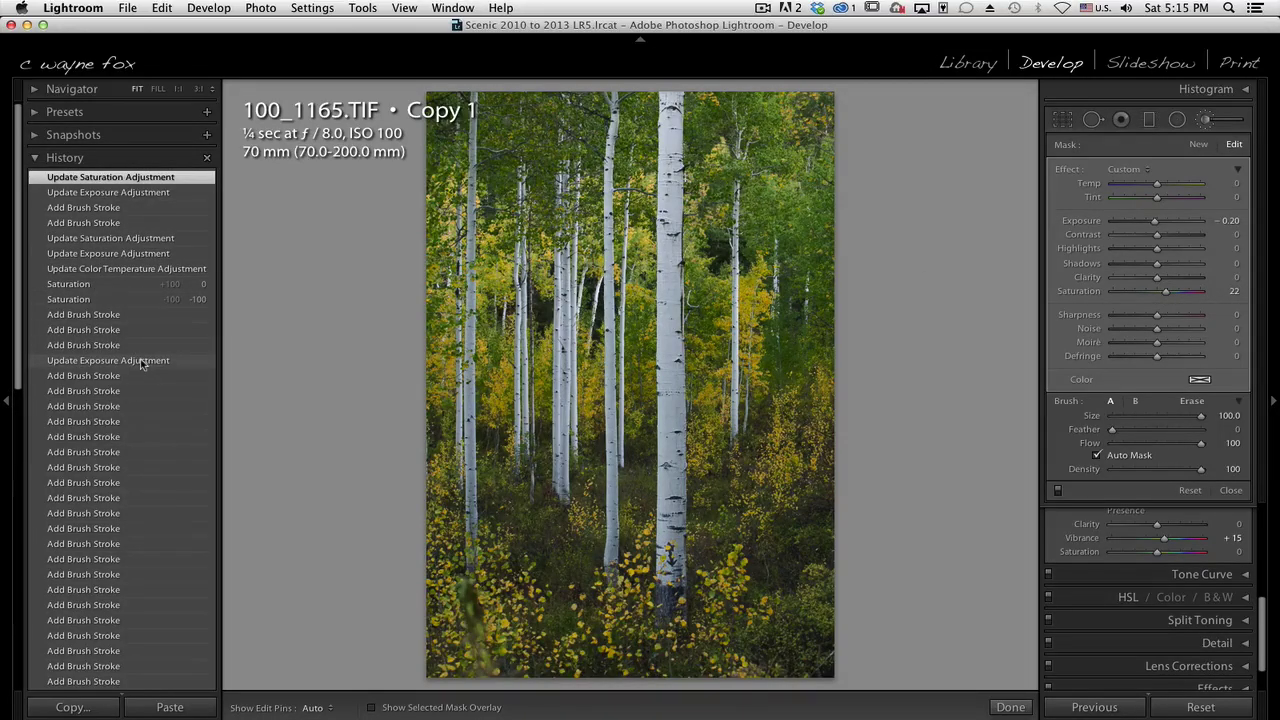
{"action": "left_click", "coordinate": [141, 364]}
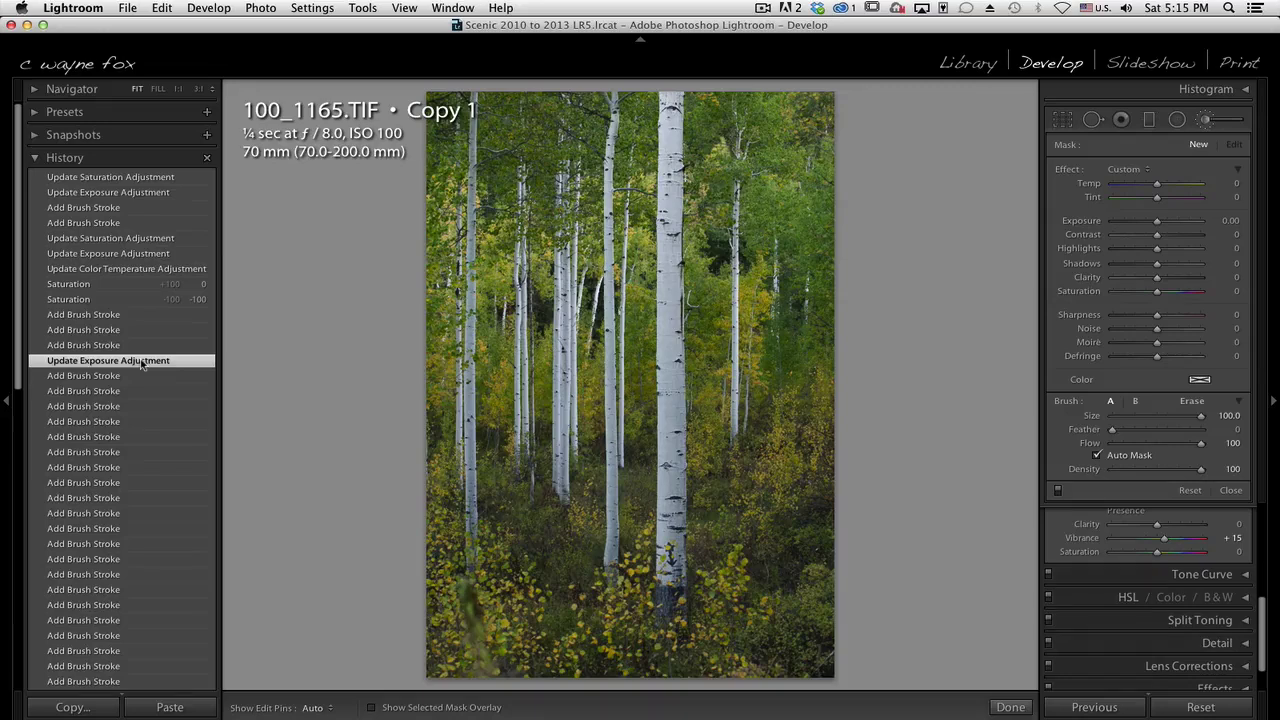
- Return to the latest mask adjustments and undo an accidental brush dab on the left trees
{"action": "left_click", "coordinate": [110, 177]}
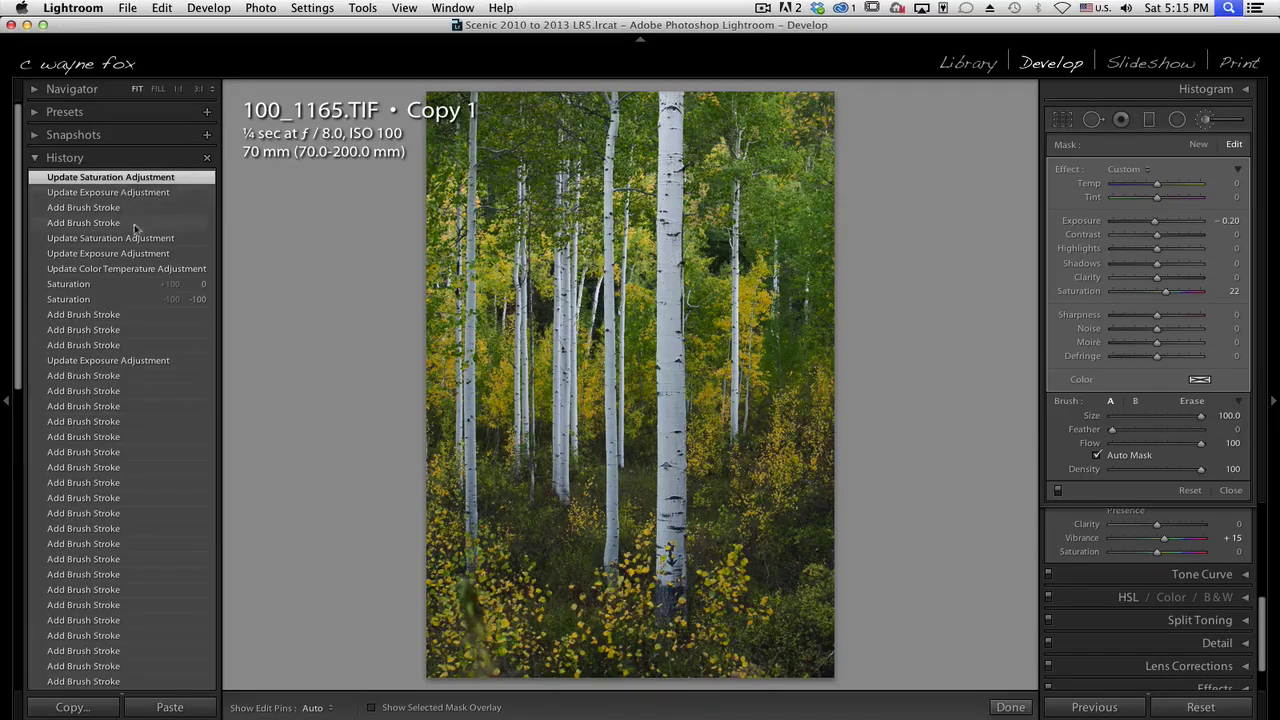
{"action": "key", "text": "super+space"}
{"action": "left_click", "coordinate": [507, 271]}
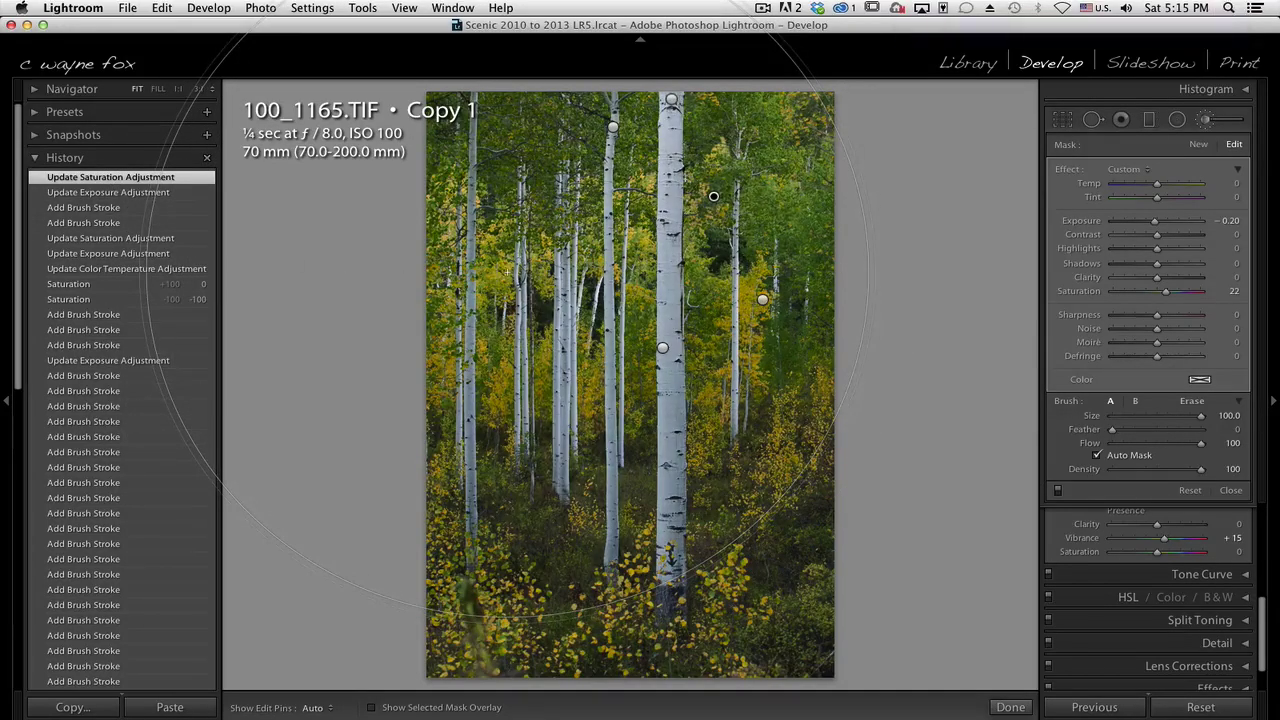
{"action": "key", "text": "super+z"}
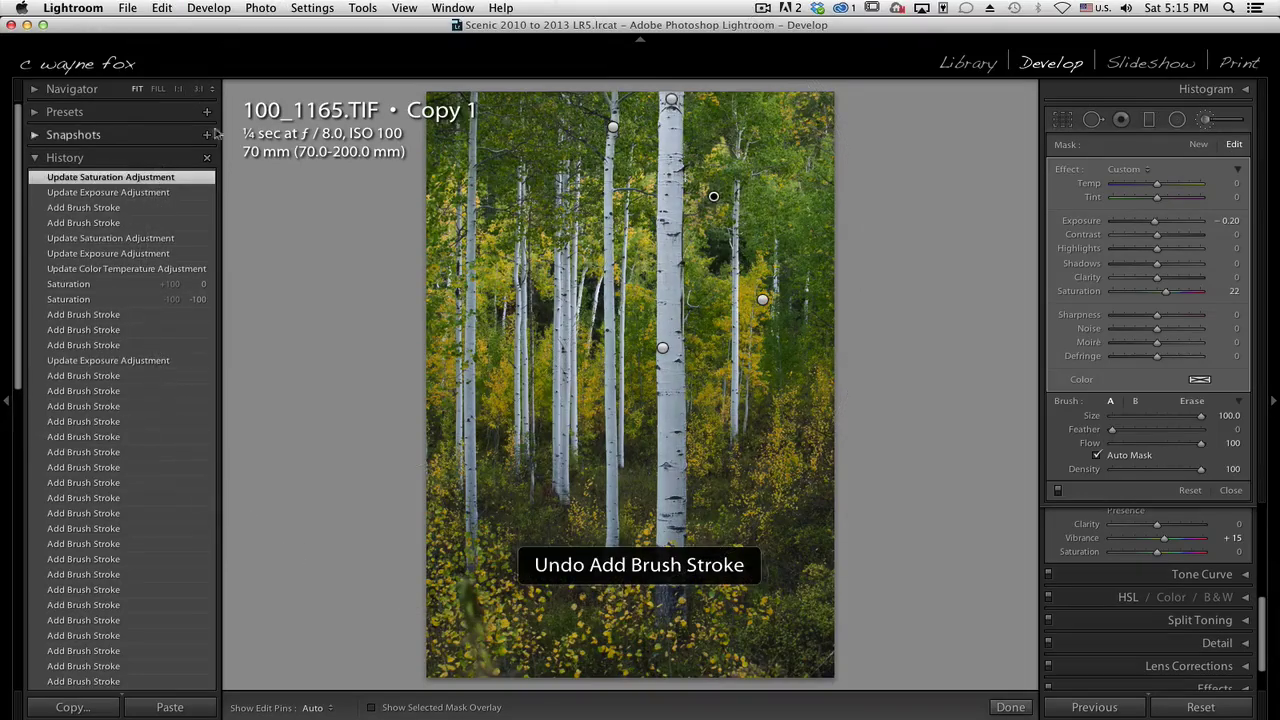
- Inspect the aspen trunks close up at 1:1 and beyond, then return to Fit
{"action": "key", "text": "z"}
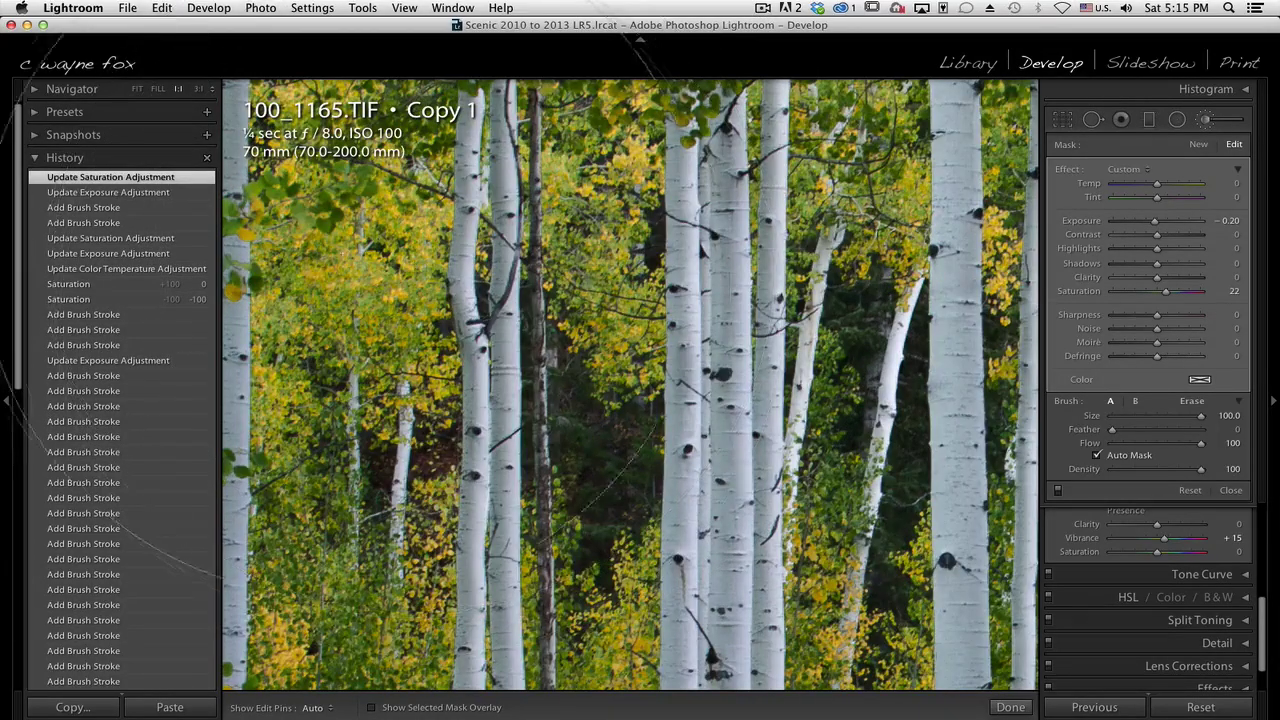
{"action": "key", "text": "super+="}
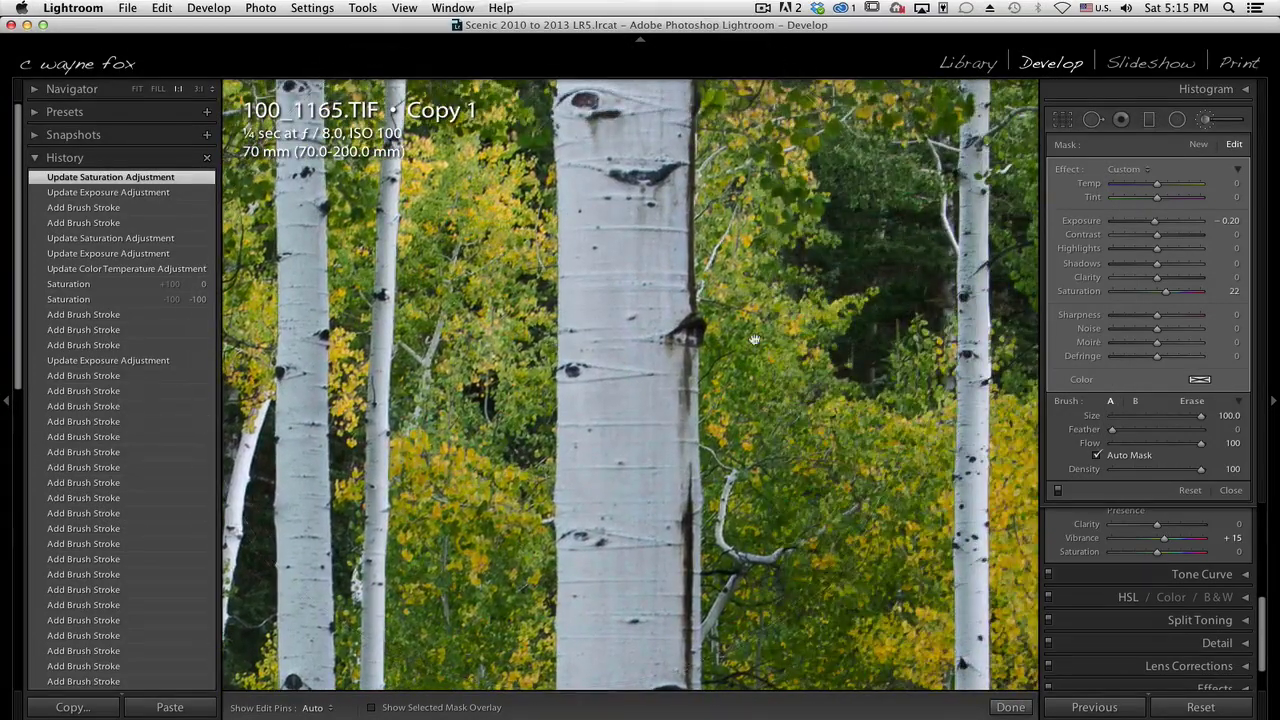
{"action": "scroll", "coordinate": [600, 370], "scroll_direction": "right", "scroll_amount": 6}
{"action": "left_click_drag", "start_coordinate": [419, 394], "coordinate": [507, 336]}
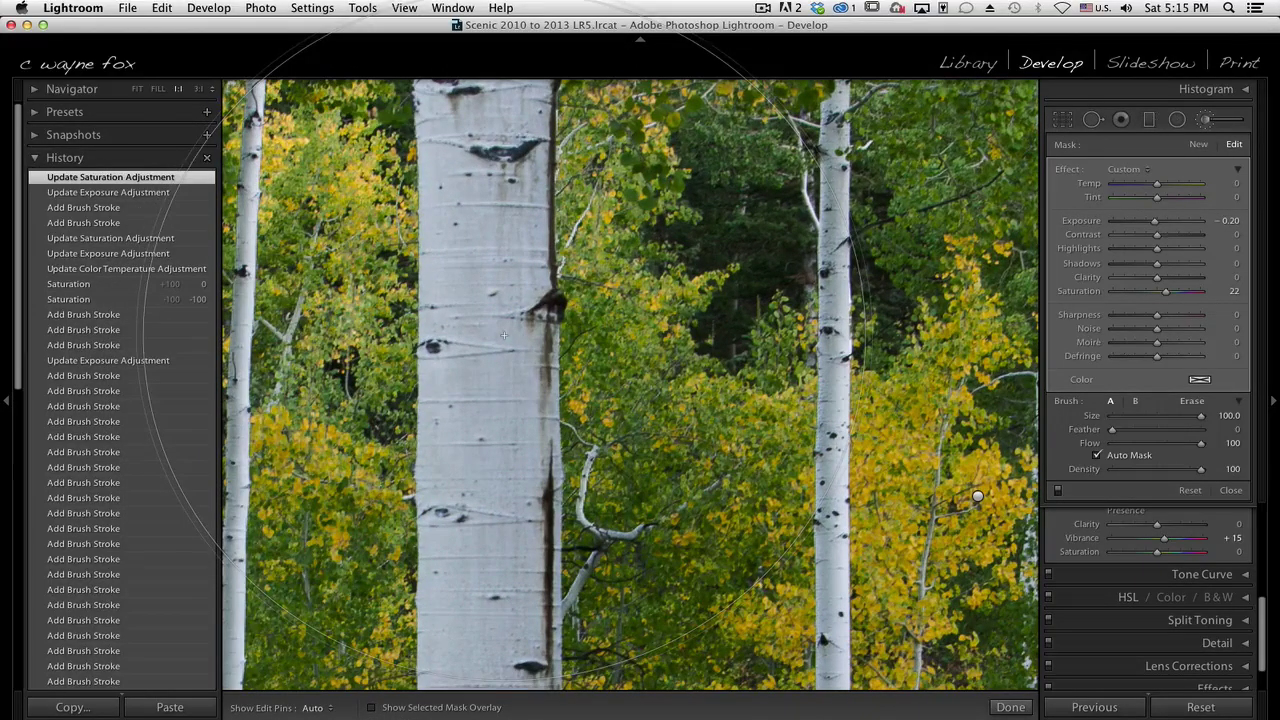
{"action": "key", "text": "z"}
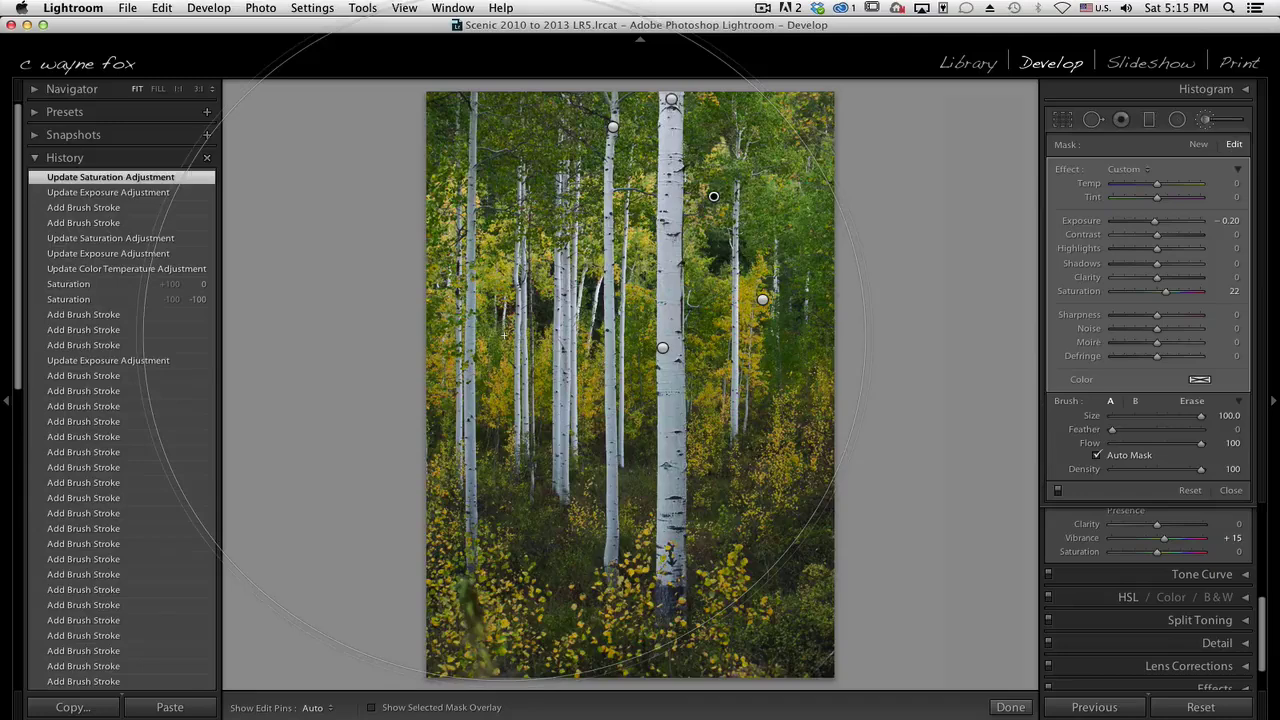
- Show the photo at its Reset Settings History state
{"action": "scroll", "coordinate": [119, 402], "scroll_direction": "down", "scroll_amount": 10}
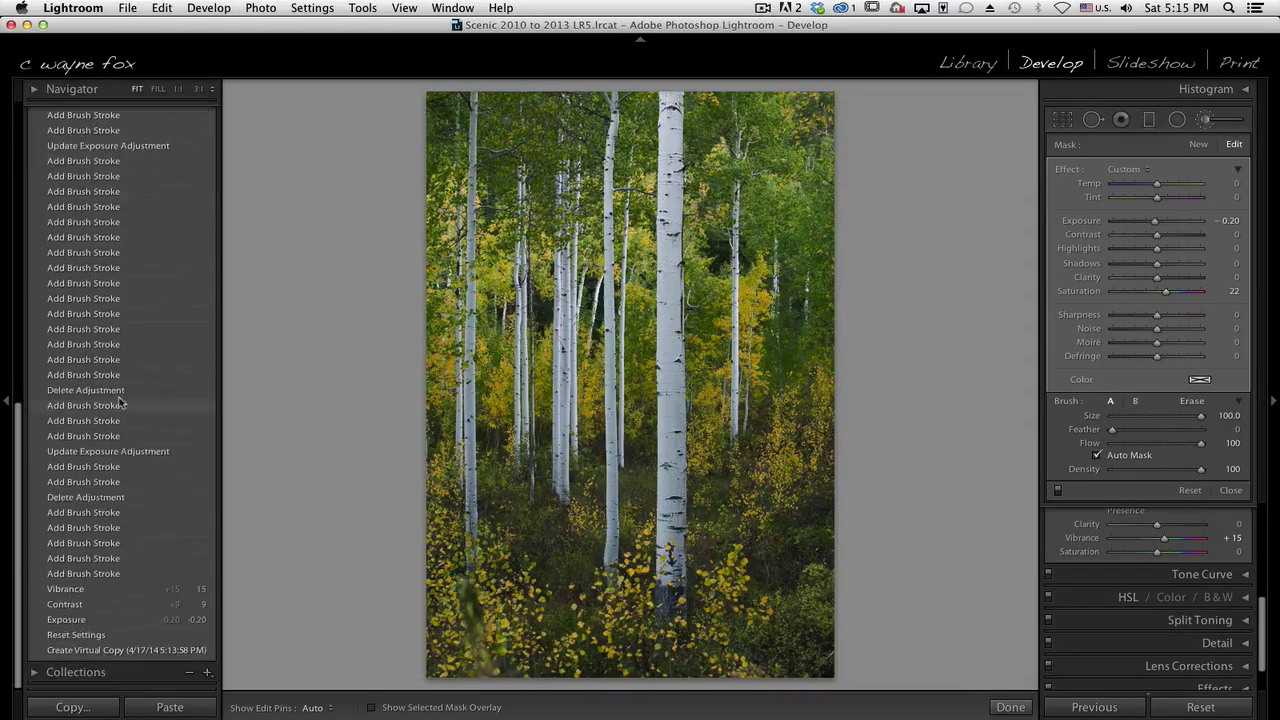
{"action": "left_click", "coordinate": [141, 636]}
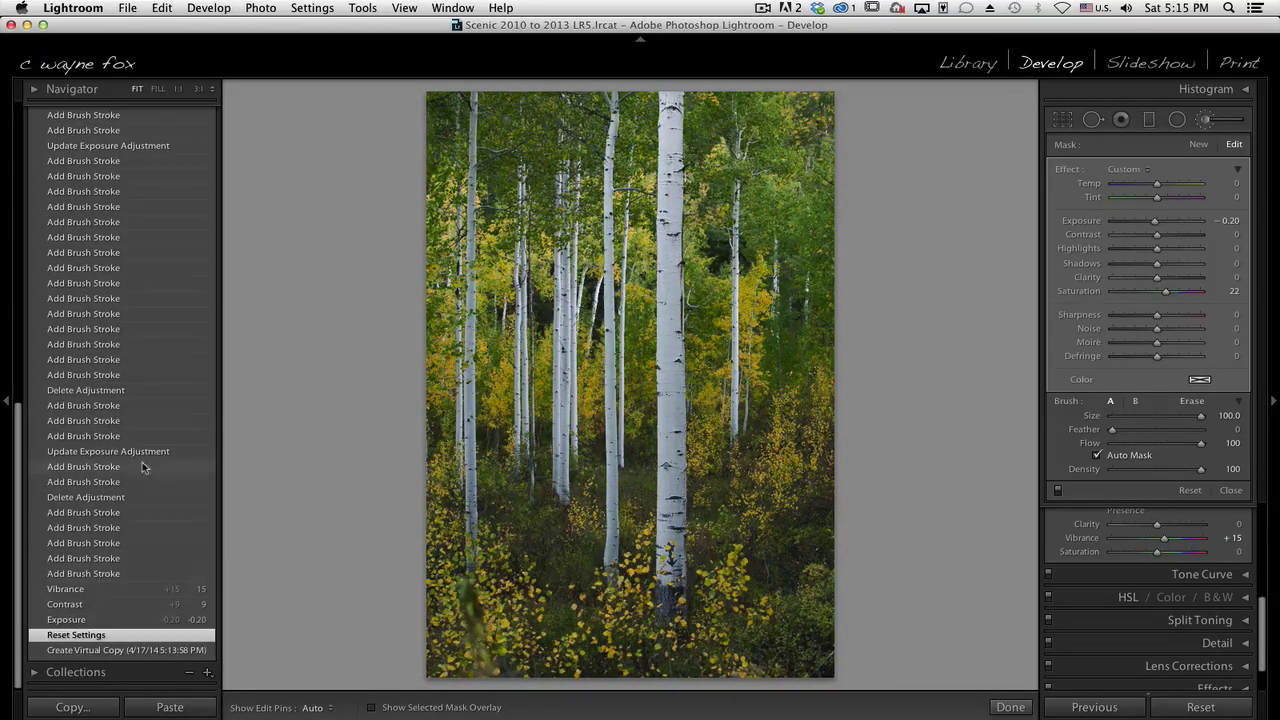
{"action": "scroll", "coordinate": [130, 440], "scroll_direction": "up", "scroll_amount": 15}
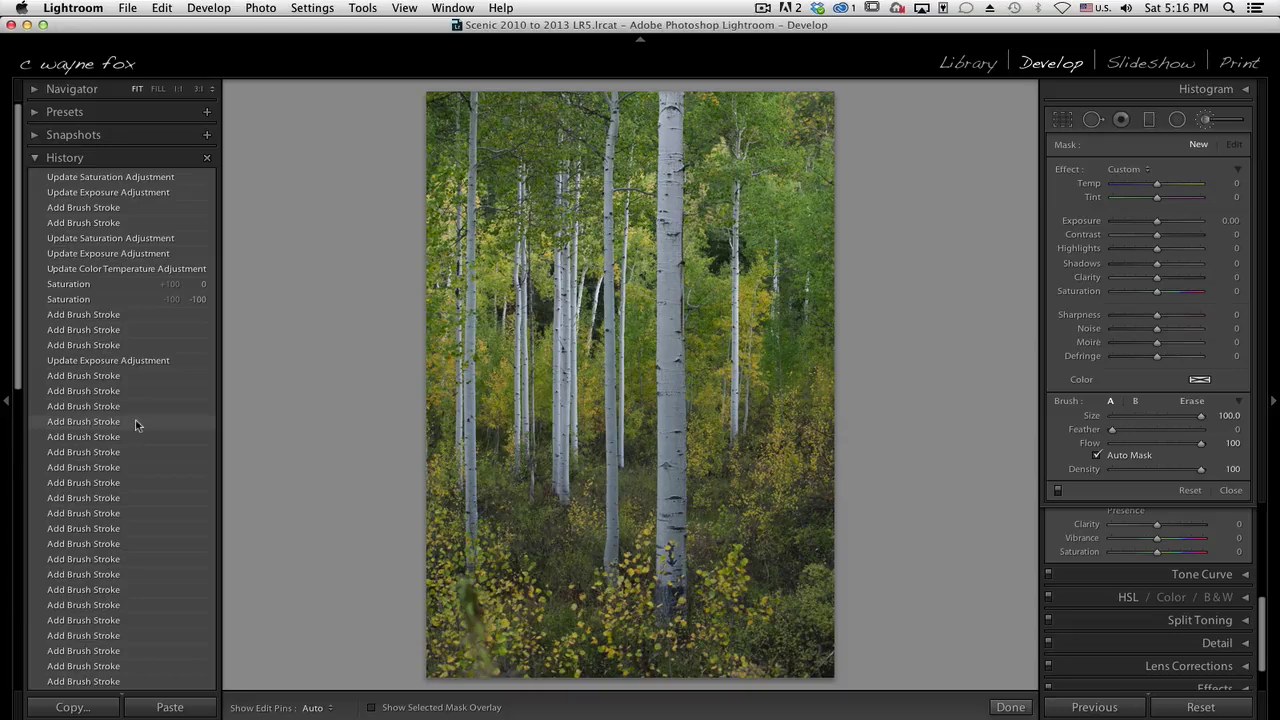
- Restore the fully edited aspen via the top Update Saturation Adjustment History step
{"action": "left_click", "coordinate": [116, 180]}
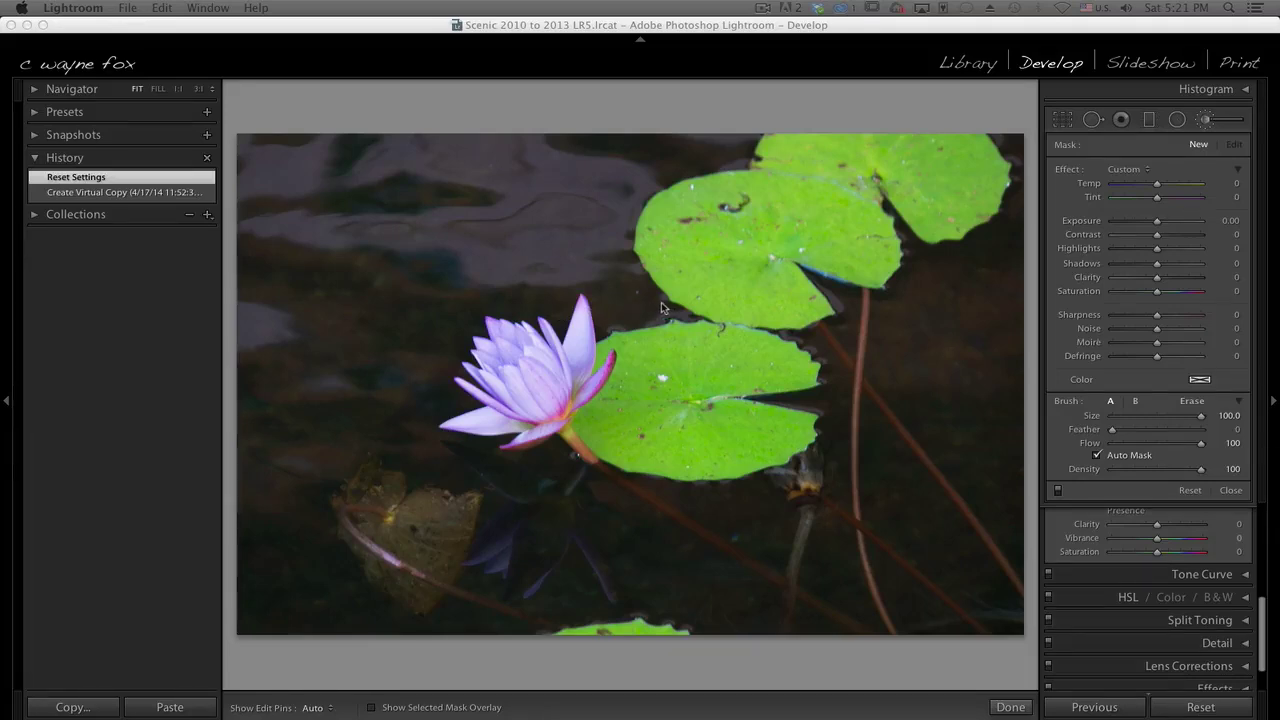
- Start an Adjustment Brush mask on the lily photo, painting the water above and lower-left of the flower
{"action": "left_click", "coordinate": [1205, 121]}
{"action": "left_click", "coordinate": [1205, 121]}
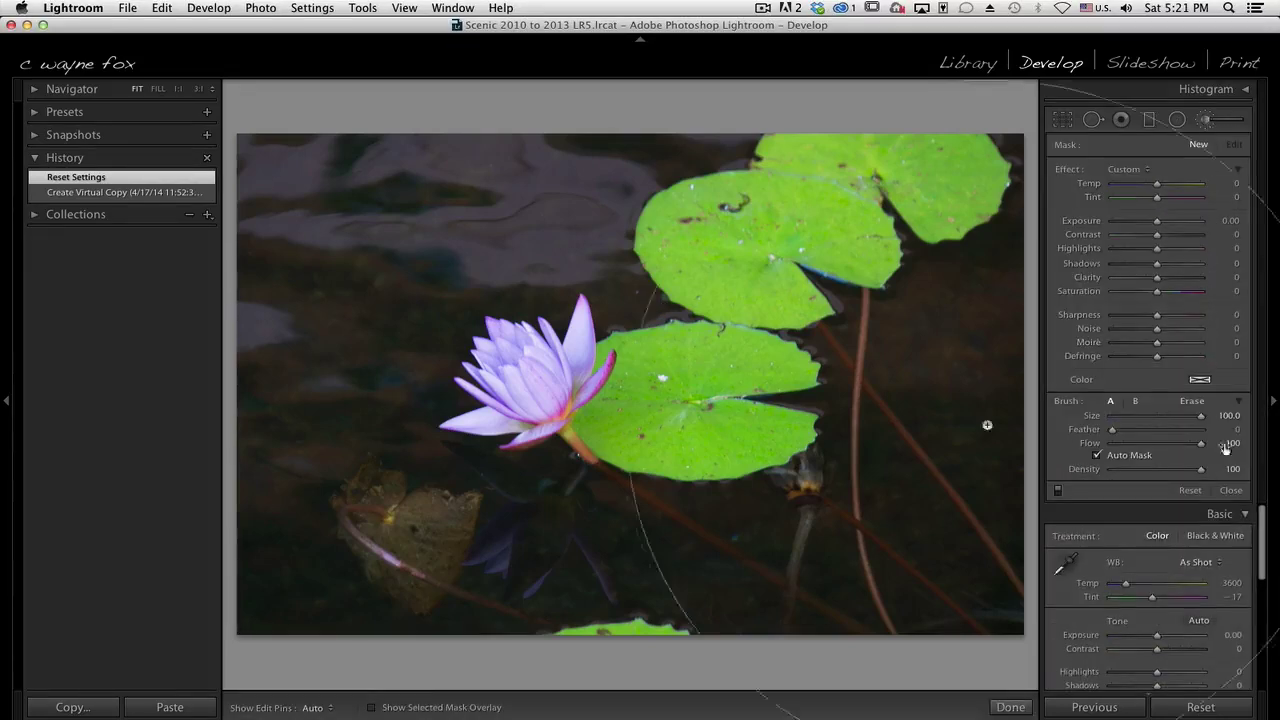
{"action": "key", "text": "o"}
{"action": "left_click", "coordinate": [529, 305]}
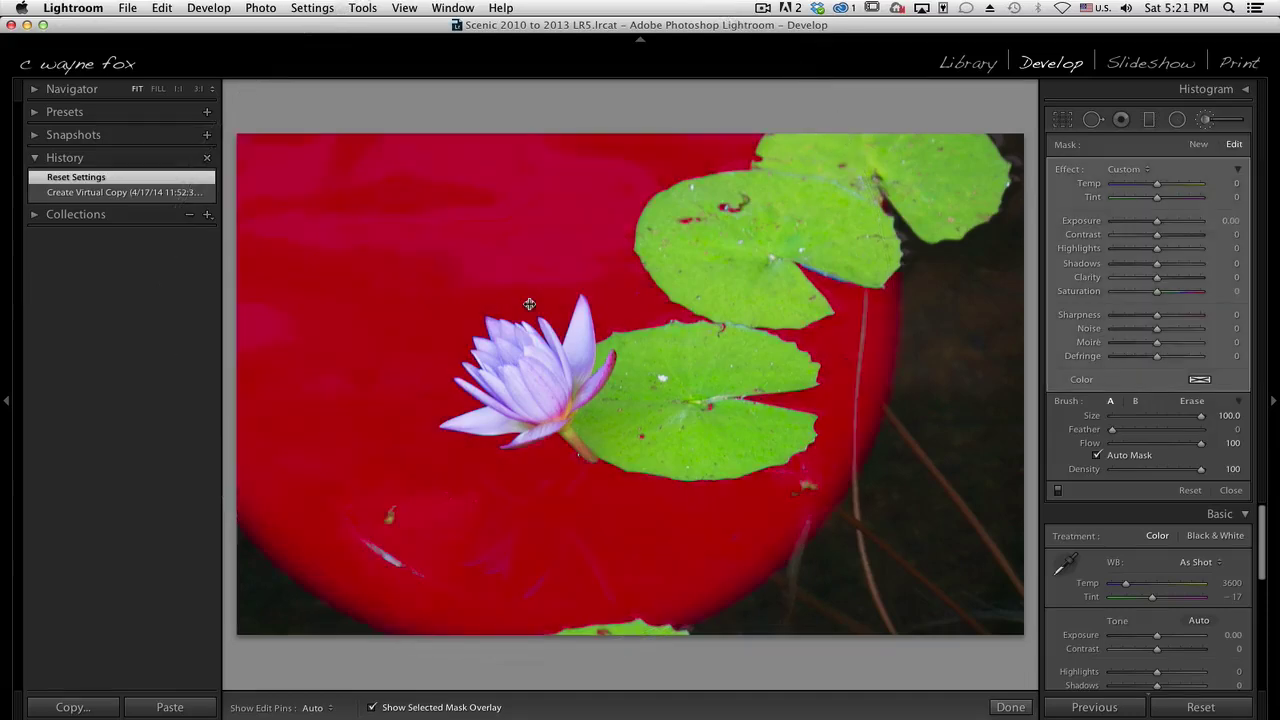
{"action": "left_click", "coordinate": [266, 611]}
{"action": "key", "text": "h"}
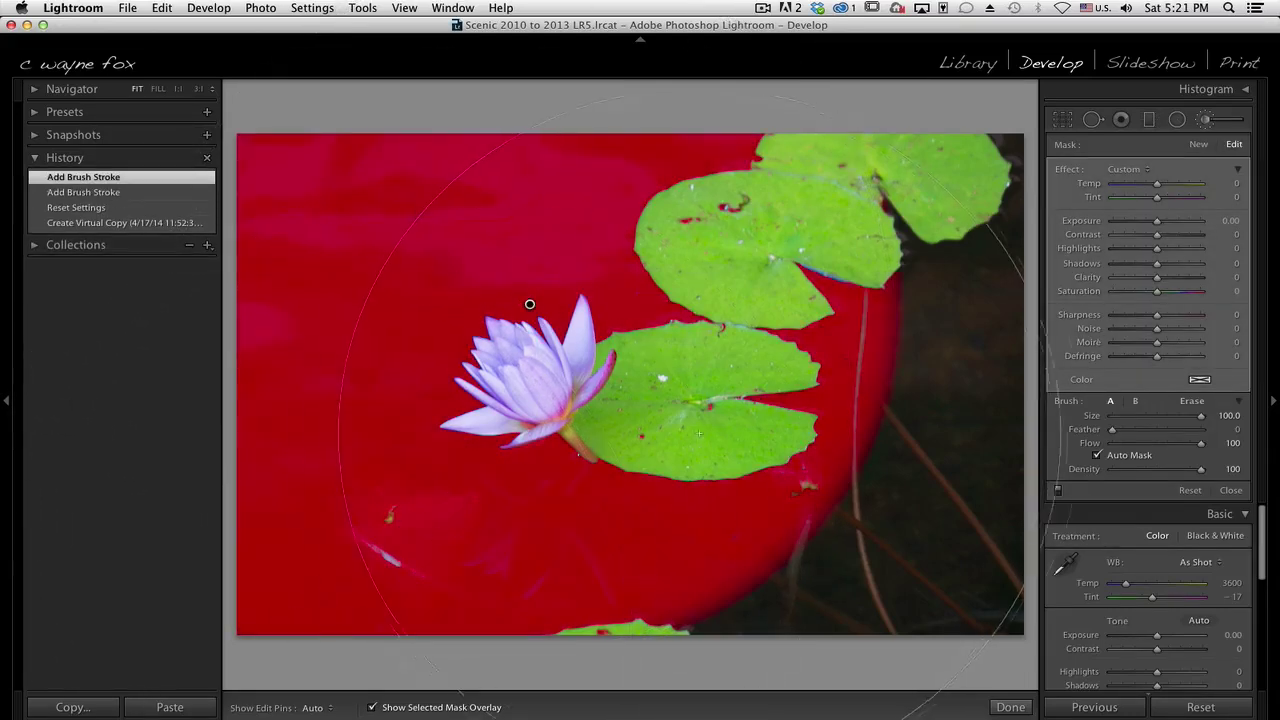
- Extend the mask over the lily pads and right and bottom water, then set Exposure −0.47
{"action": "left_click", "coordinate": [731, 432]}
{"action": "key", "text": "h"}
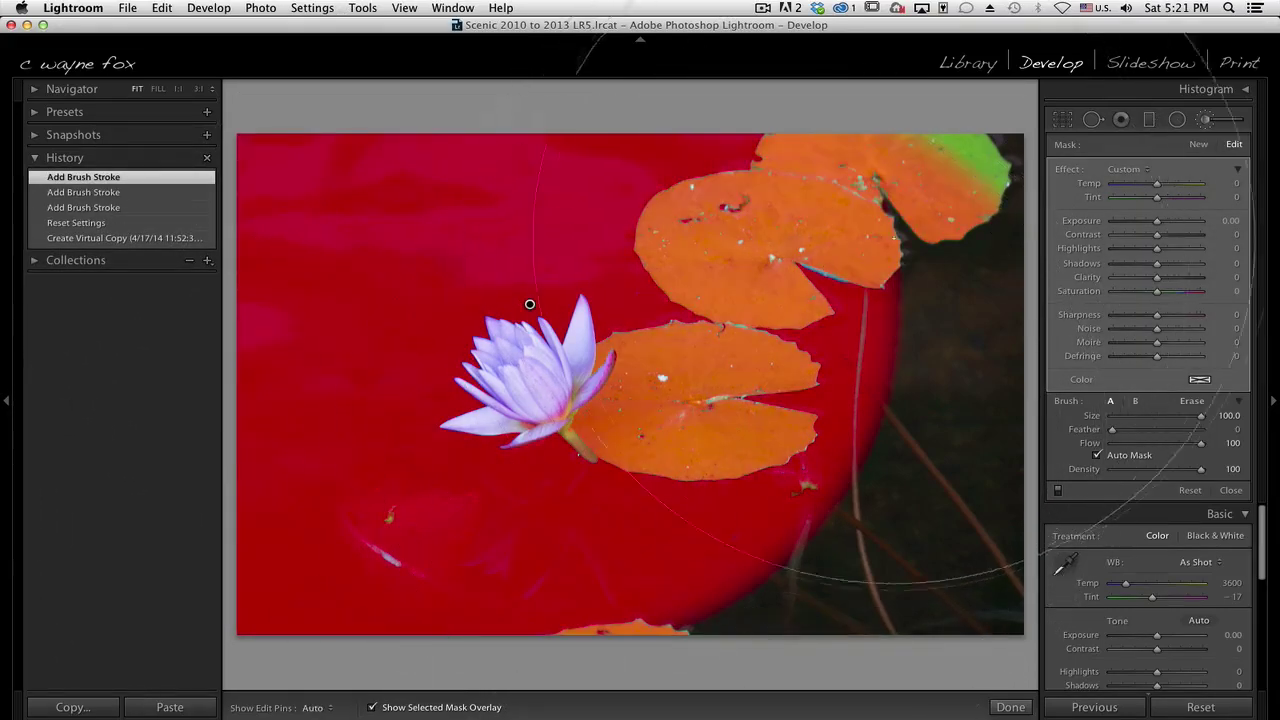
{"action": "left_click", "coordinate": [967, 179]}
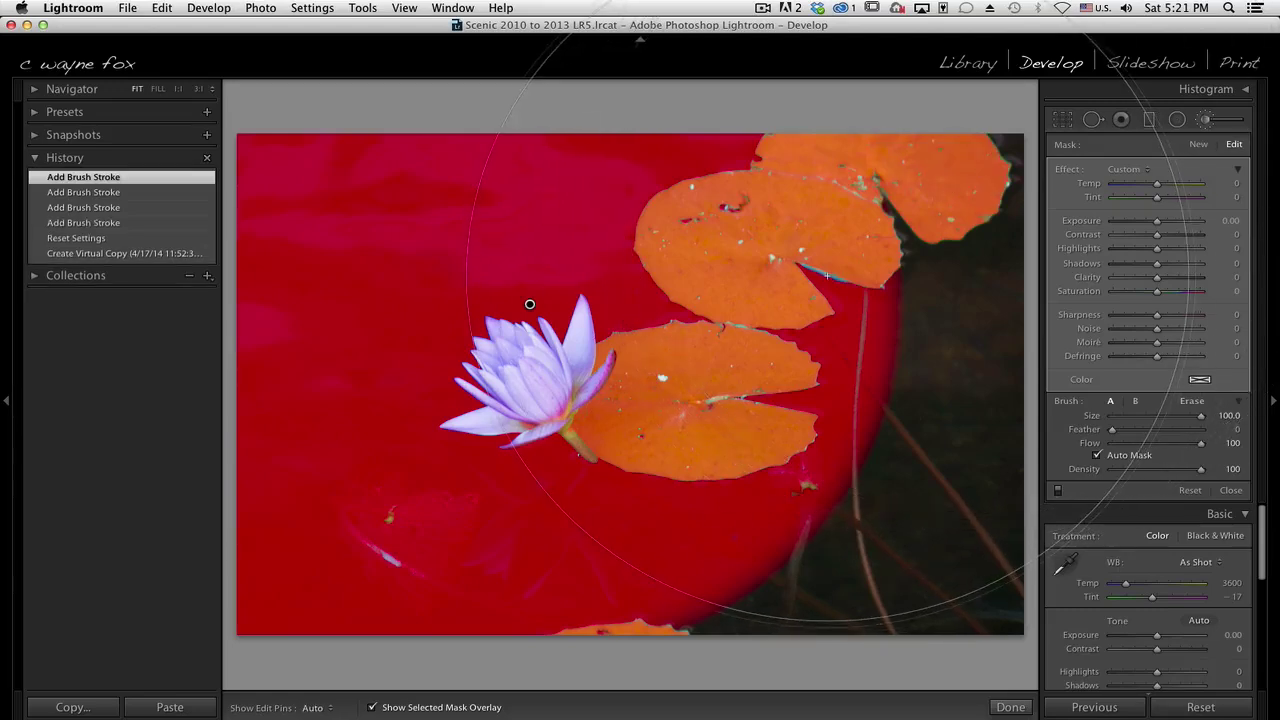
{"action": "mouse_move", "coordinate": [827, 275]}
{"action": "left_mouse_down"}
{"action": "mouse_move", "coordinate": [682, 574]}
{"action": "mouse_move", "coordinate": [638, 622]}
{"action": "mouse_move", "coordinate": [640, 600]}
{"action": "left_mouse_up"}
{"action": "key", "text": "h"}
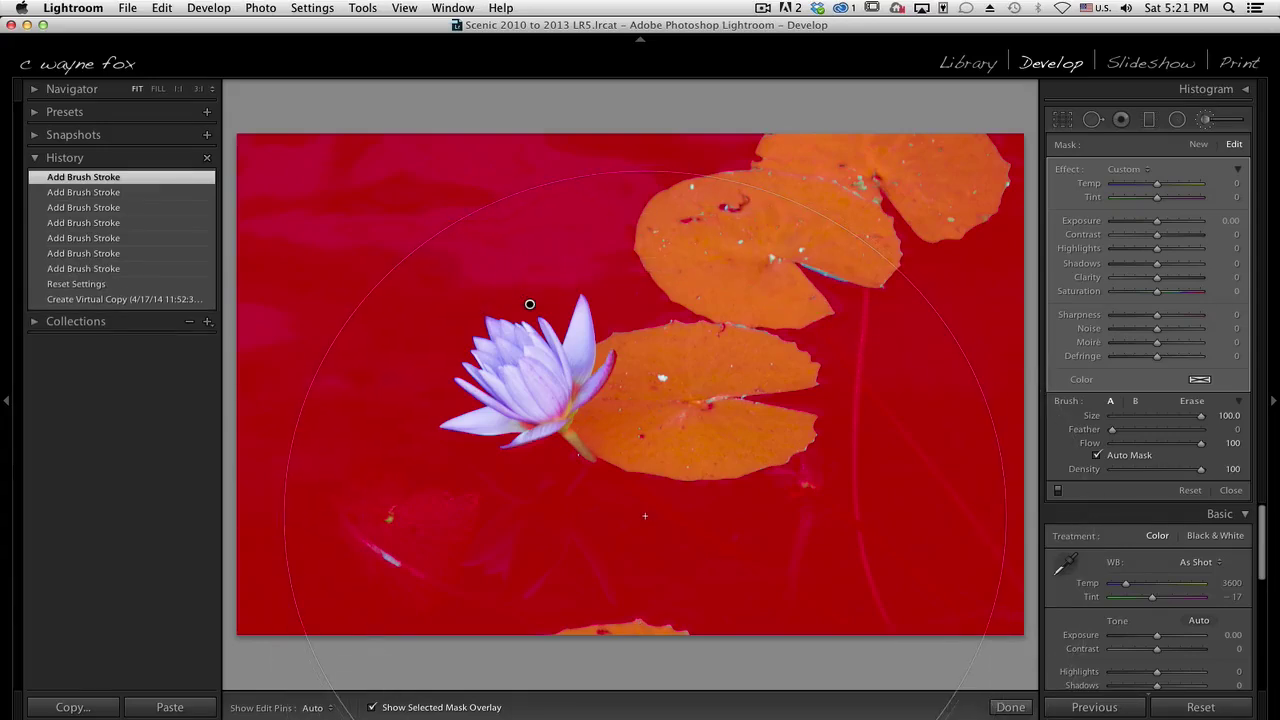
{"action": "key", "text": "o"}
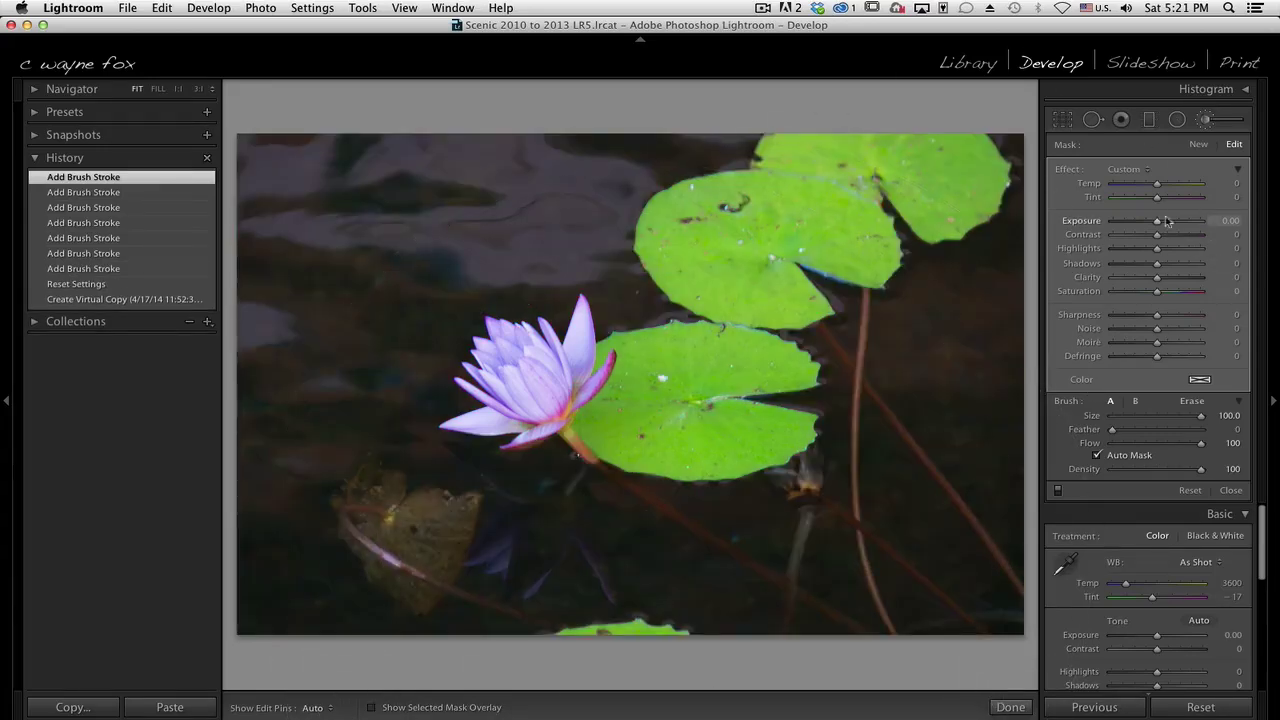
{"action": "left_click_drag", "start_coordinate": [1158, 221], "coordinate": [1152, 224]}
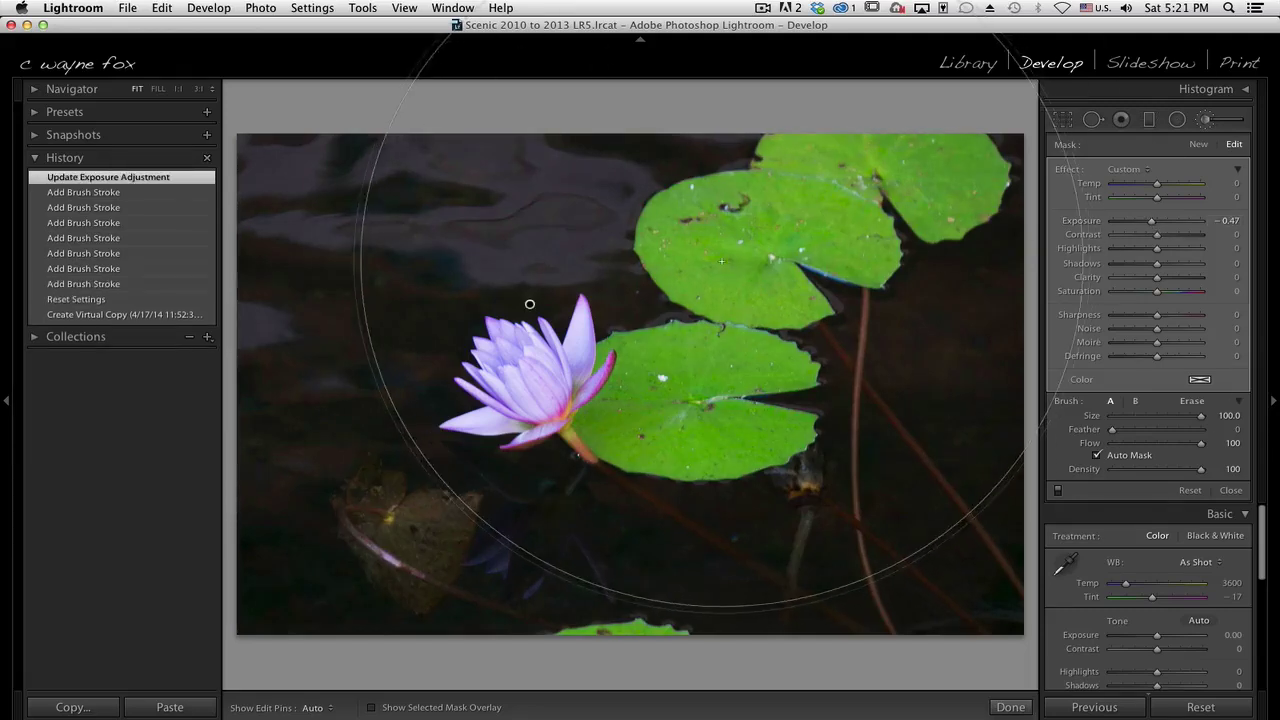
- Mask the lily pads separately at Saturation −30 and darken the background mask to Exposure −0.81
{"action": "left_click", "coordinate": [1198, 144]}
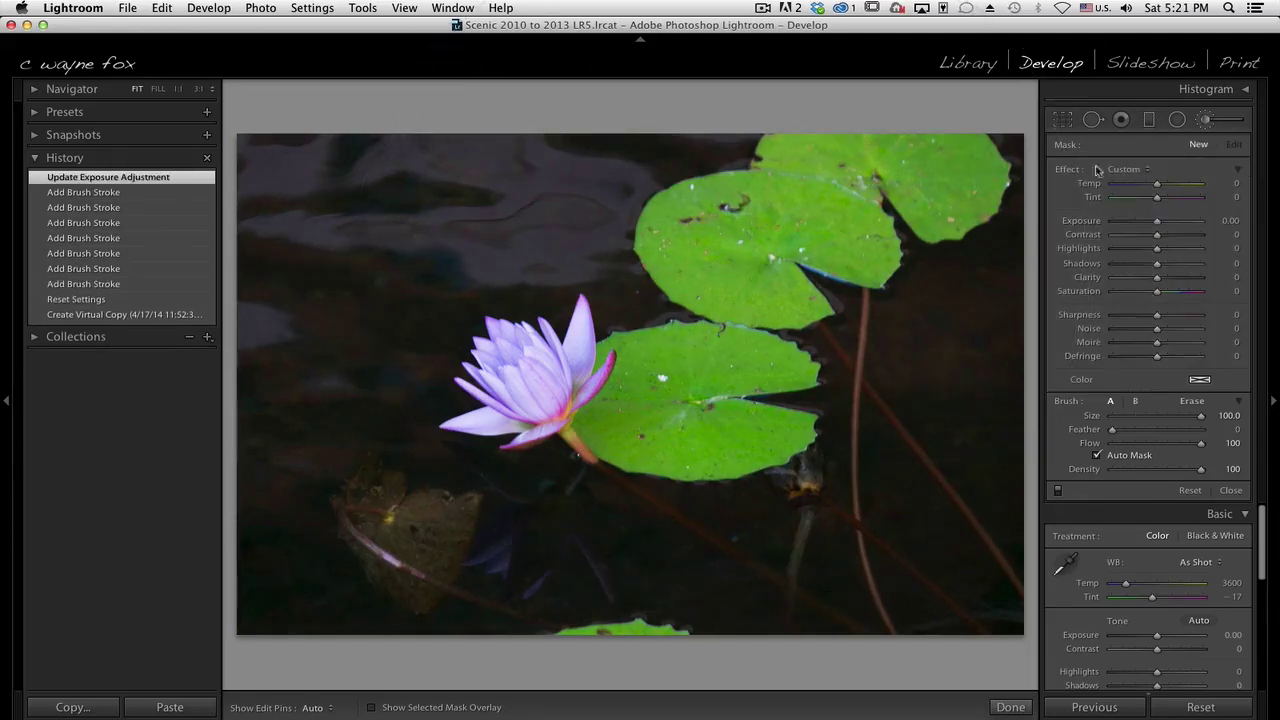
{"action": "key", "text": "h"}
{"action": "left_click", "coordinate": [760, 247]}
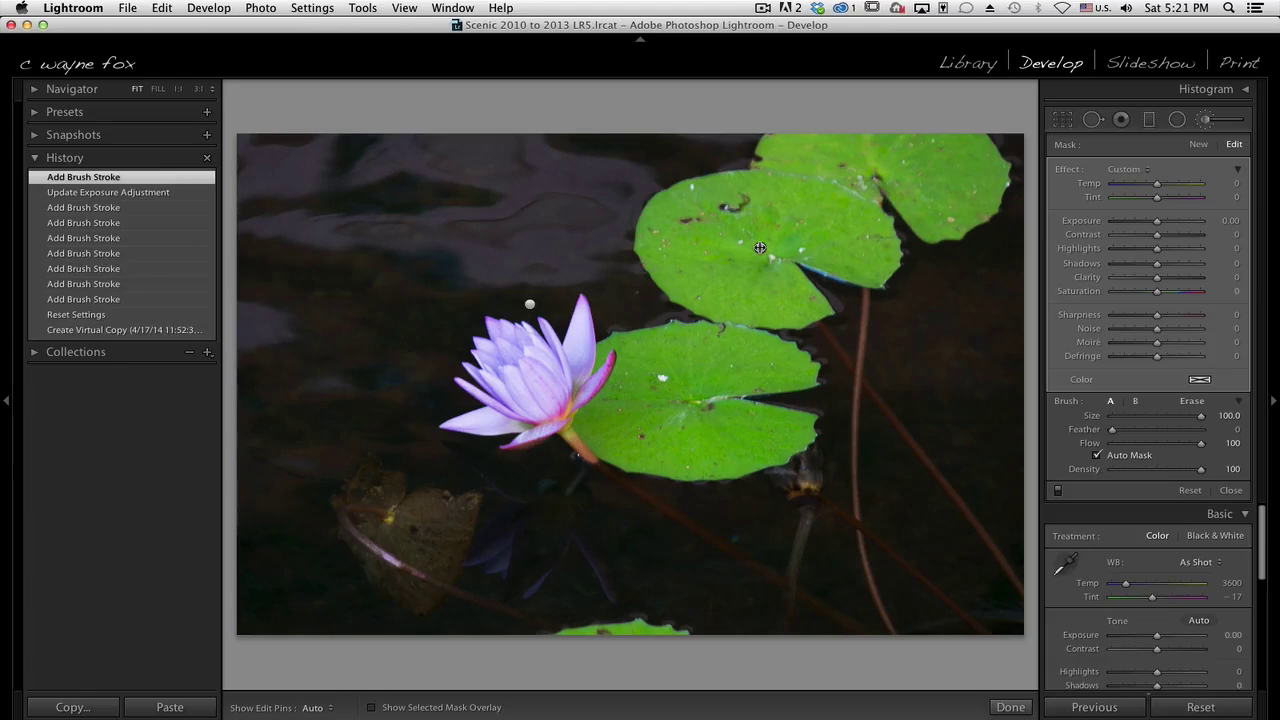
{"action": "key", "text": "o"}
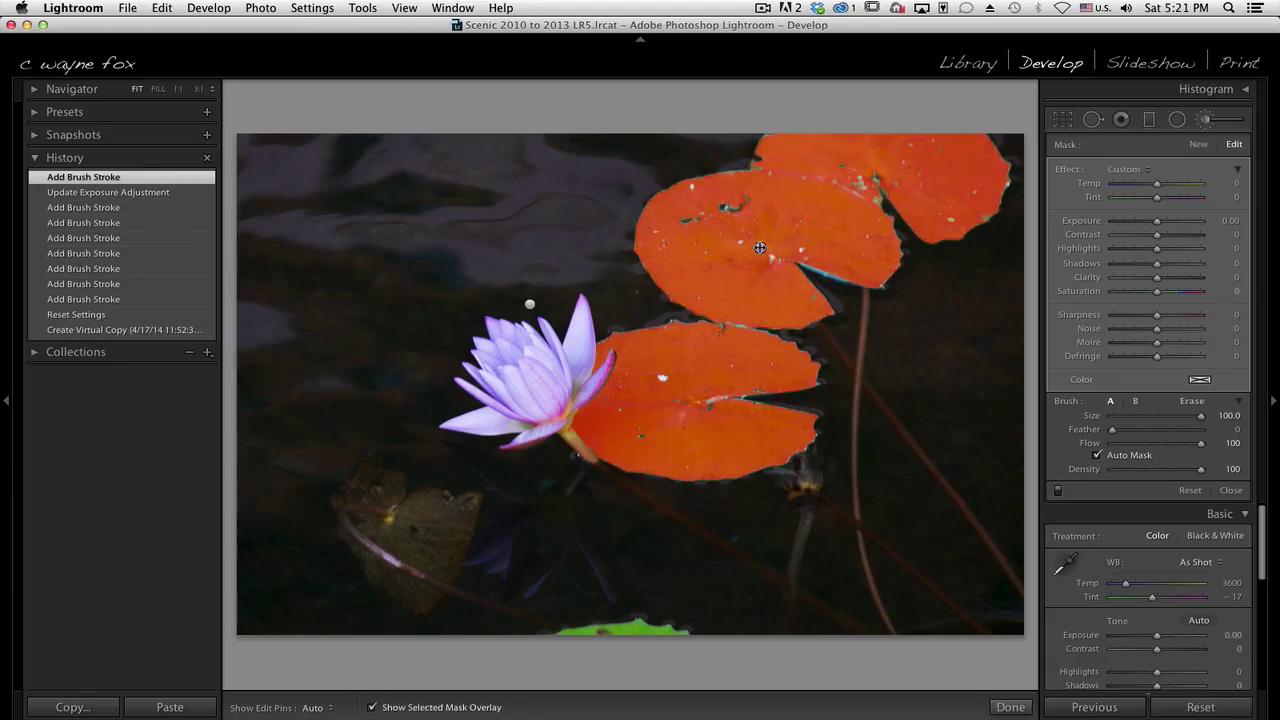
{"action": "key", "text": "o"}
{"action": "key", "text": "o"}
{"action": "key", "text": "o"}
{"action": "key", "text": "o"}
{"action": "key", "text": "o"}
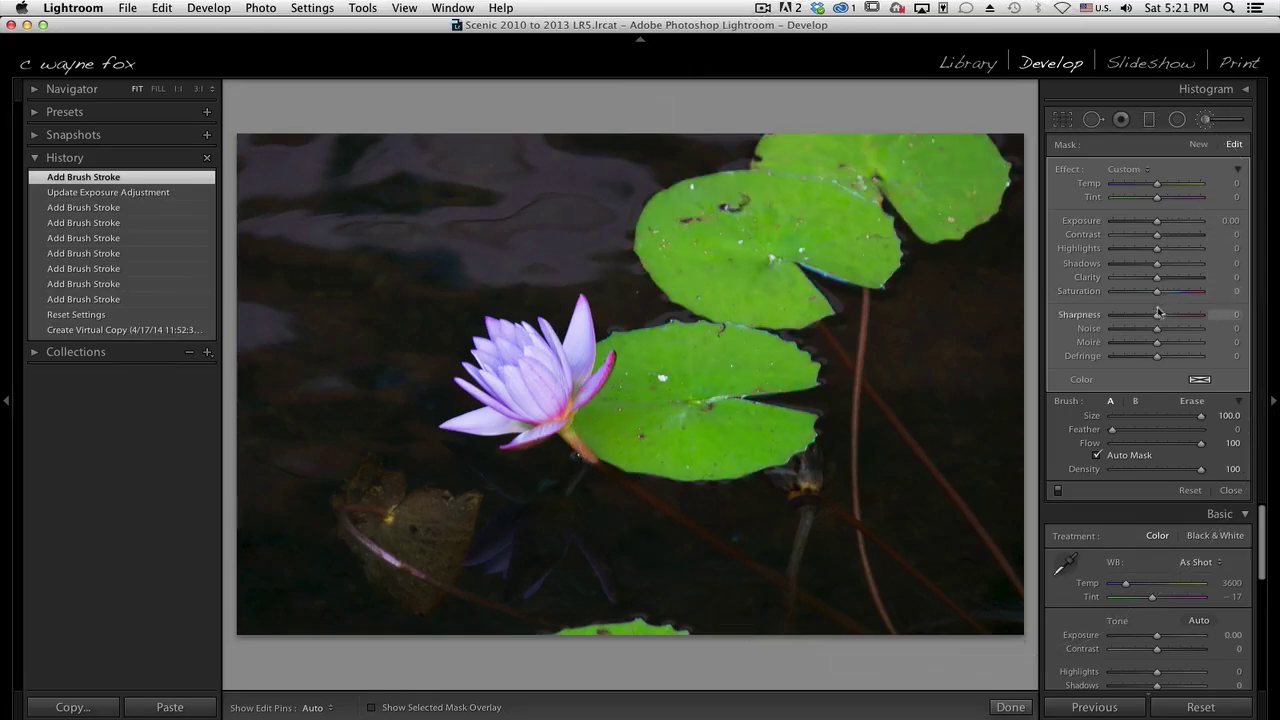
{"action": "left_click_drag", "start_coordinate": [1157, 293], "coordinate": [1146, 296]}
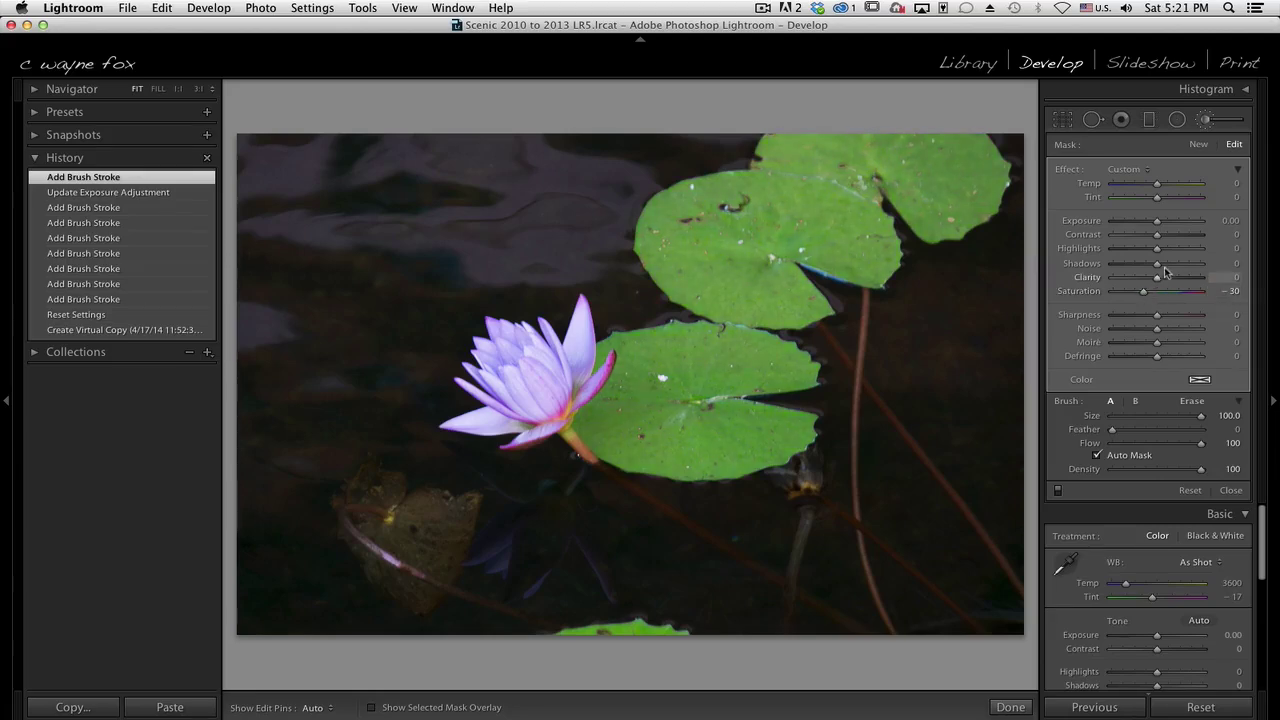
{"action": "left_click", "coordinate": [530, 307]}
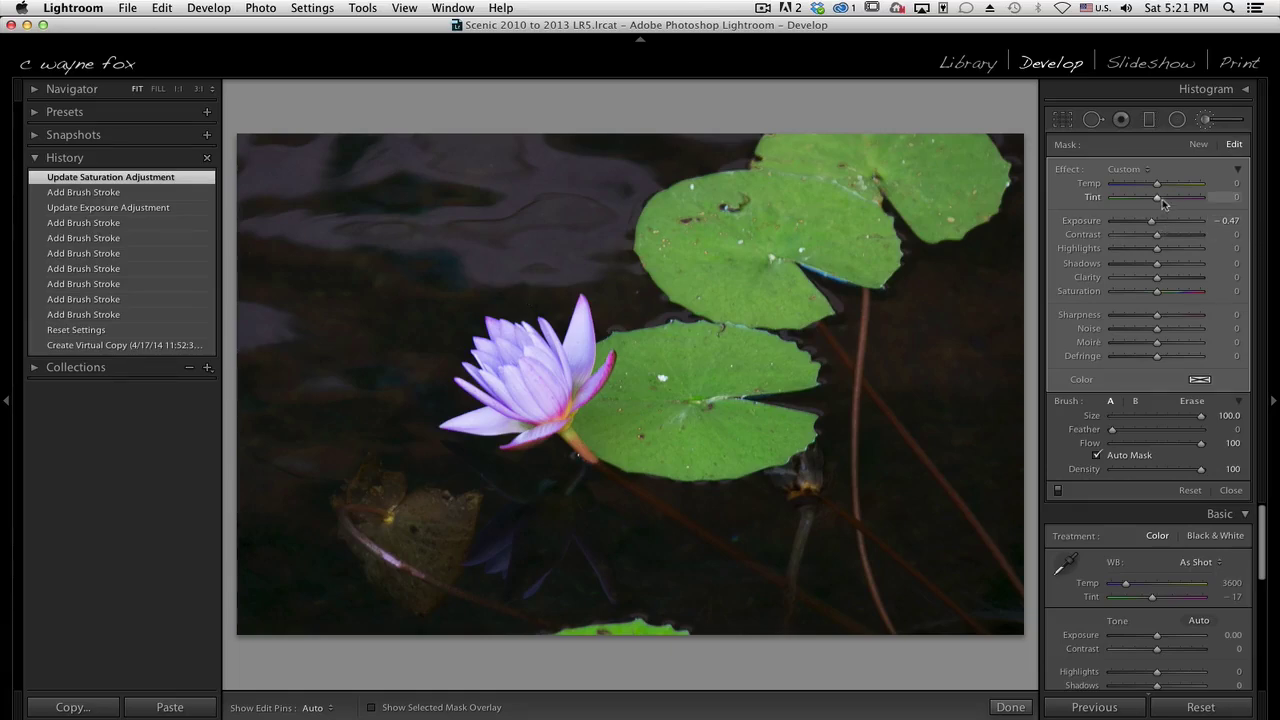
{"action": "left_click_drag", "start_coordinate": [1153, 221], "coordinate": [1148, 224]}
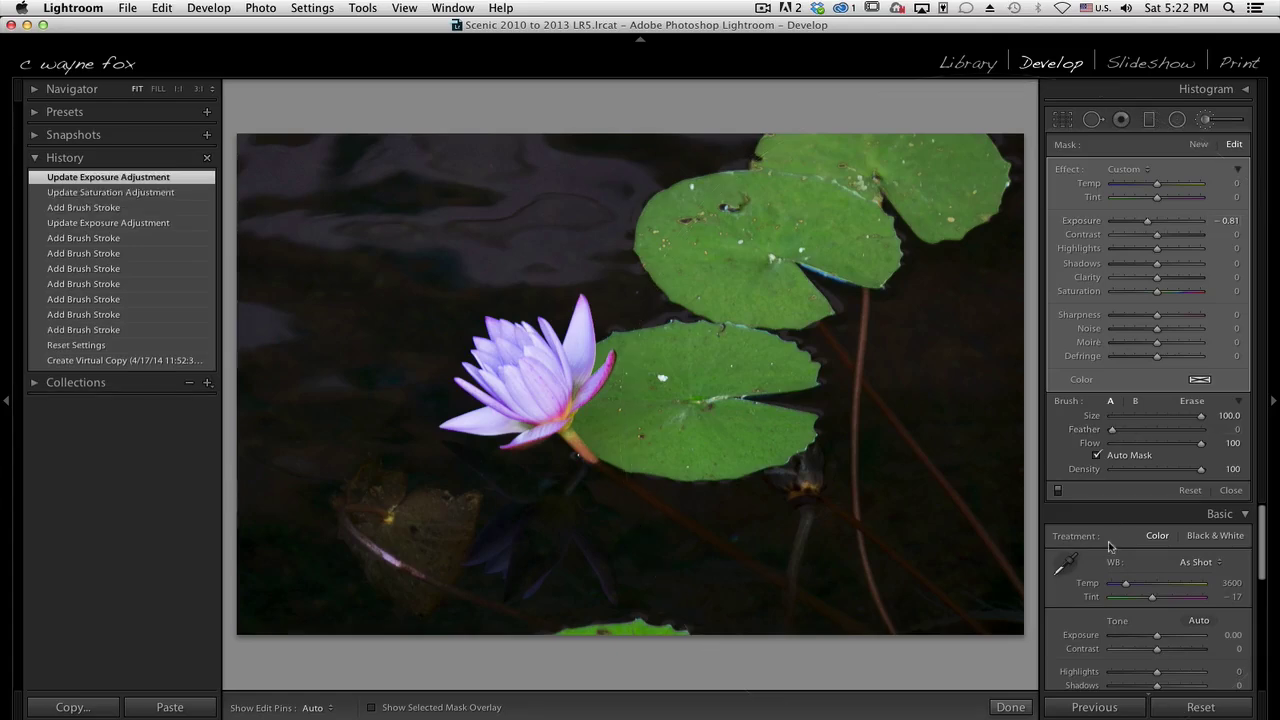
- Set the lily photo's overall Exposure to −0.05 and Saturation to +56 in Basic
{"action": "scroll", "coordinate": [1124, 553], "scroll_direction": "down", "scroll_amount": 3}
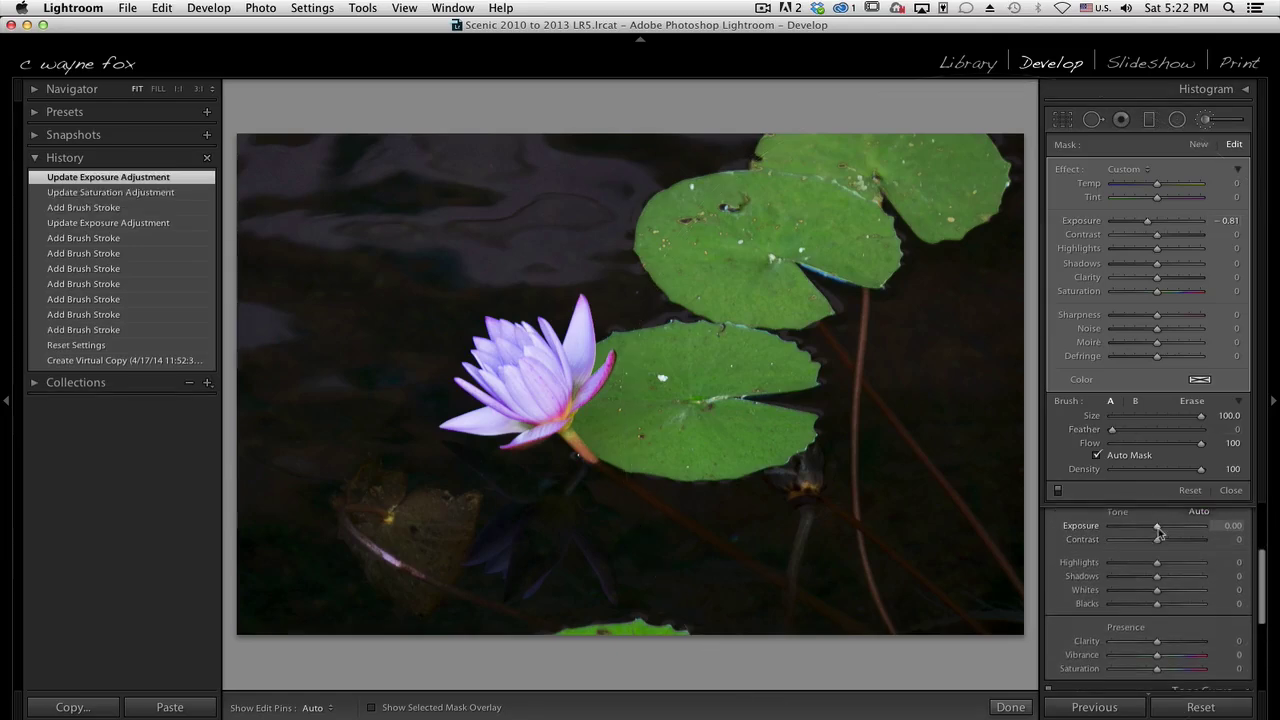
{"action": "left_click_drag", "start_coordinate": [1158, 532], "coordinate": [1156, 530]}
{"action": "scroll", "coordinate": [1127, 603], "scroll_direction": "down", "scroll_amount": 1}
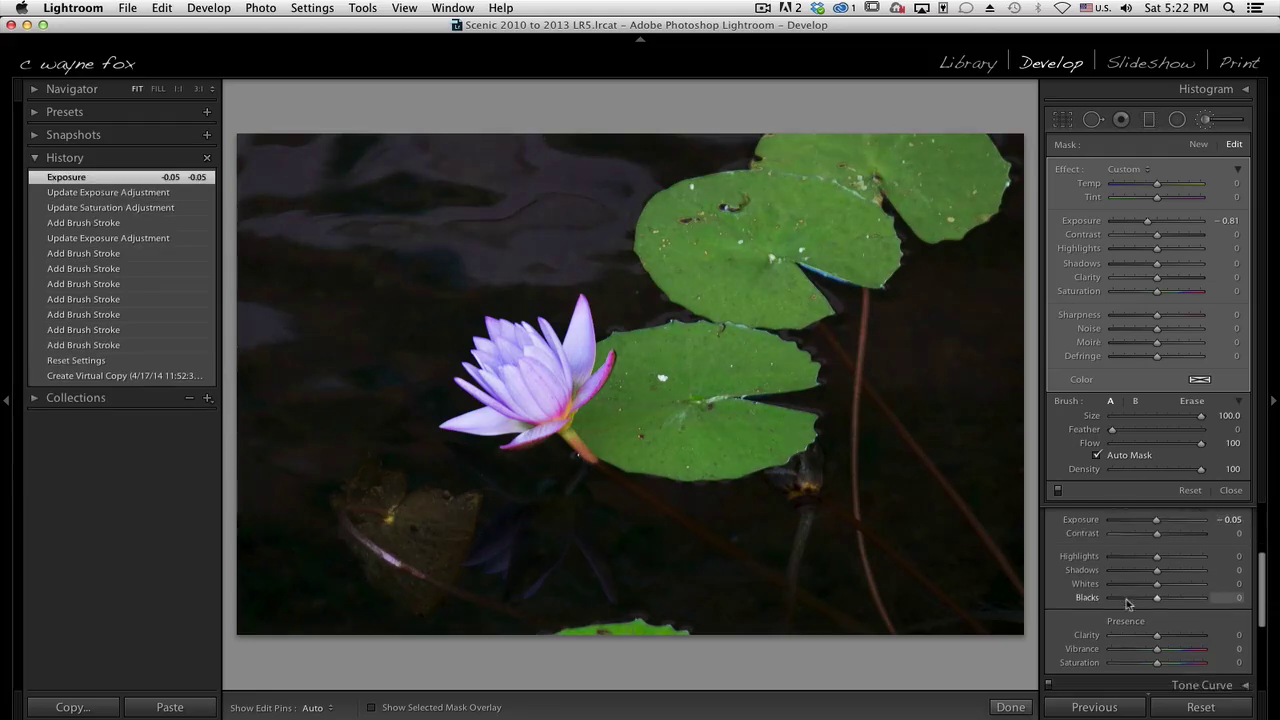
{"action": "scroll", "coordinate": [1127, 603], "scroll_direction": "down", "scroll_amount": 3}
{"action": "left_click_drag", "start_coordinate": [1157, 605], "coordinate": [1183, 608]}
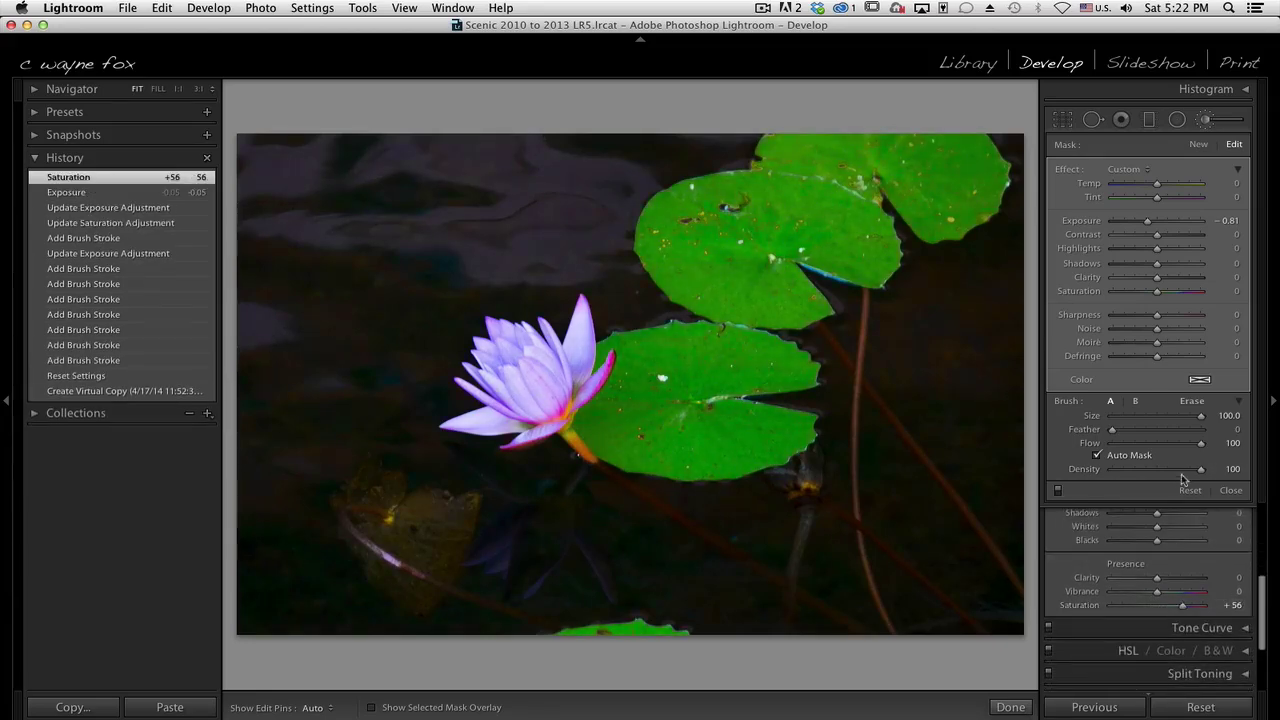
- With the Adjustment Brush reopened, lower the lily-pad mask's Saturation to −51
{"action": "left_click", "coordinate": [1205, 121]}
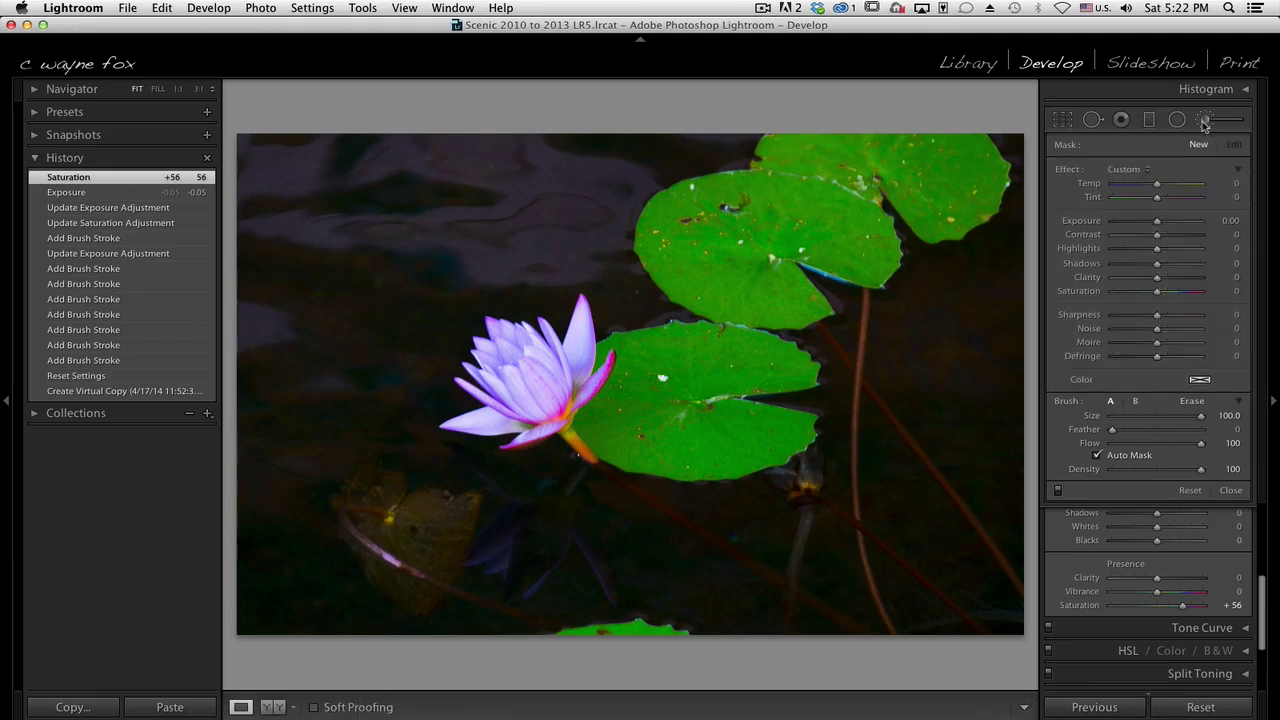
{"action": "left_click", "coordinate": [1205, 120]}
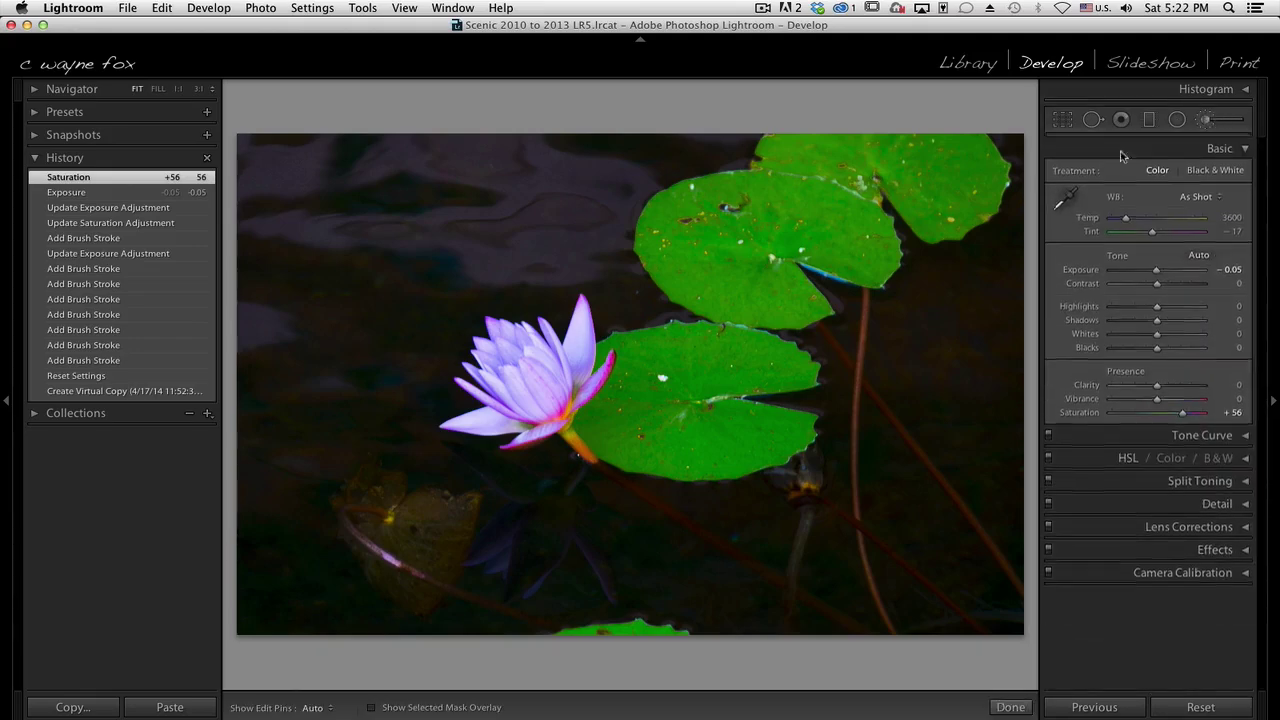
{"action": "left_click", "coordinate": [760, 247]}
{"action": "left_click_drag", "start_coordinate": [1157, 291], "coordinate": [1126, 295]}
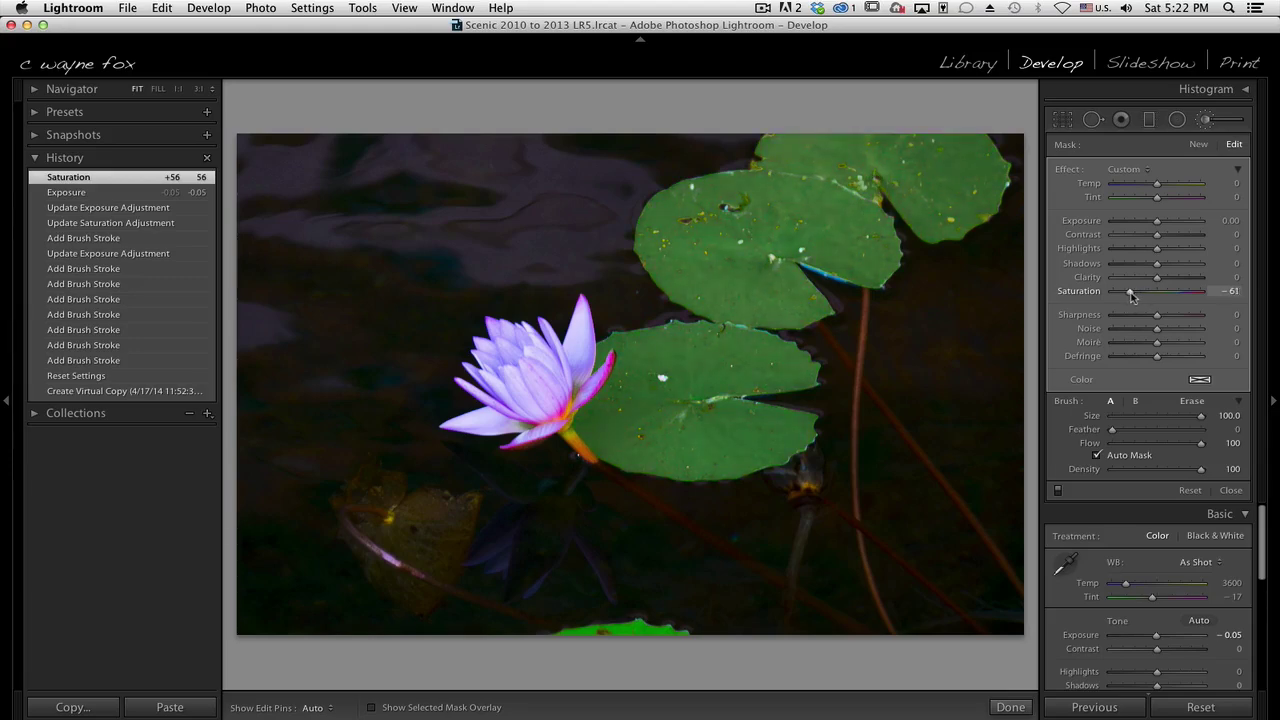